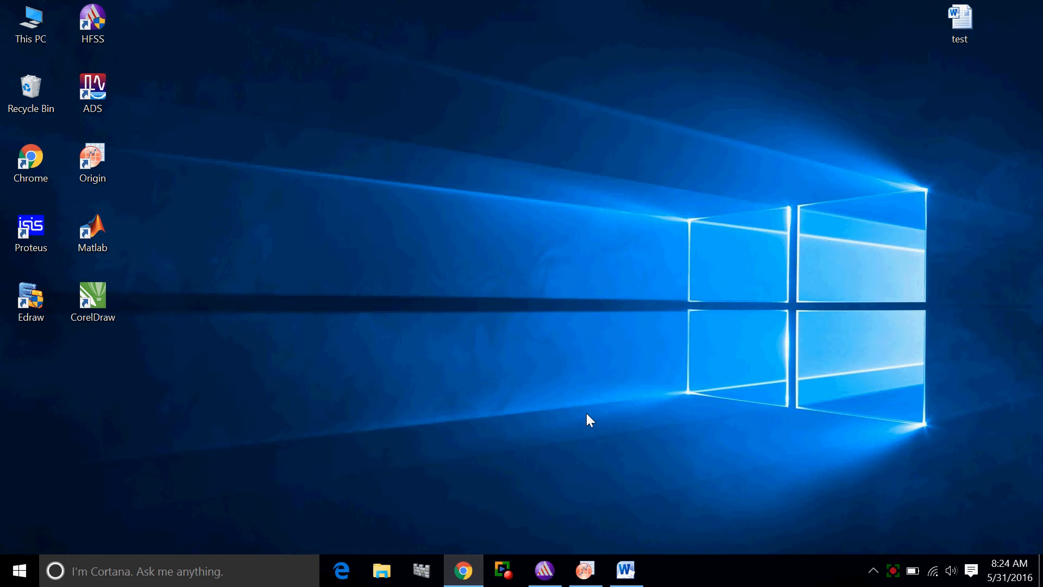
In HFSS, export the XY Plot 1 report to the Desktop as a comma-delimited CSV file named Retloss
click(544, 570)
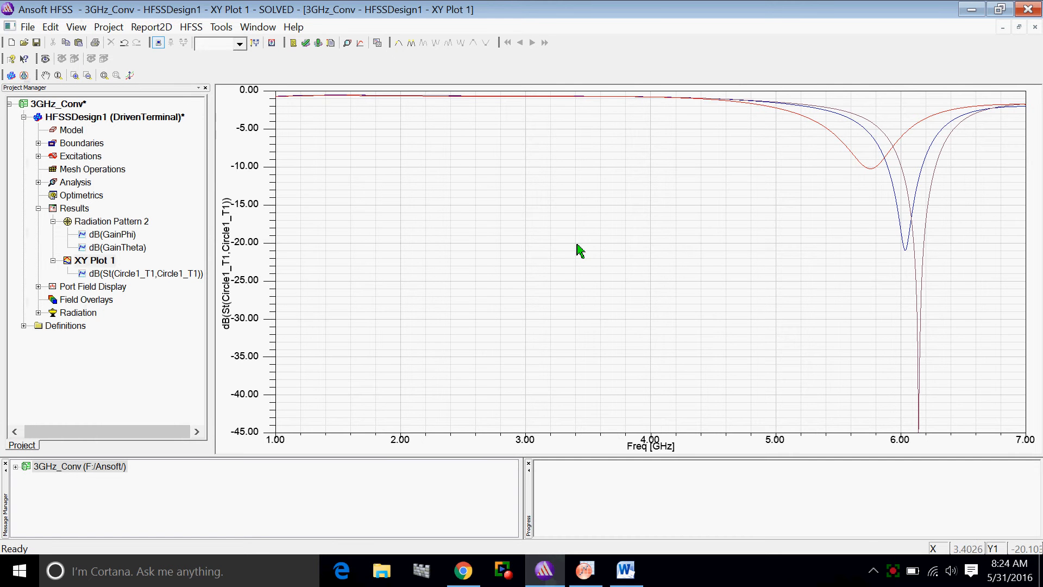
right_click(525, 169)
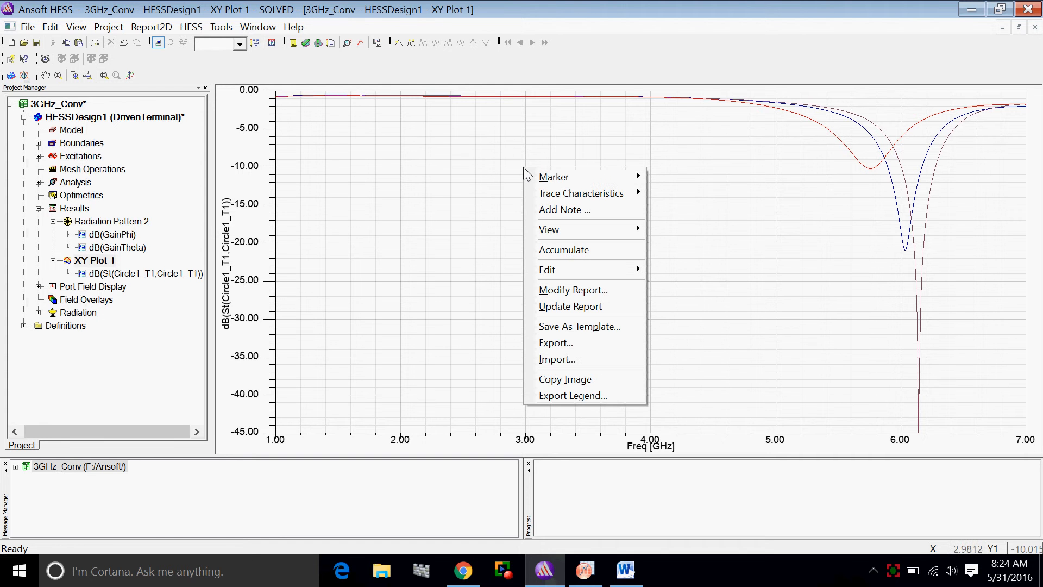
click(557, 342)
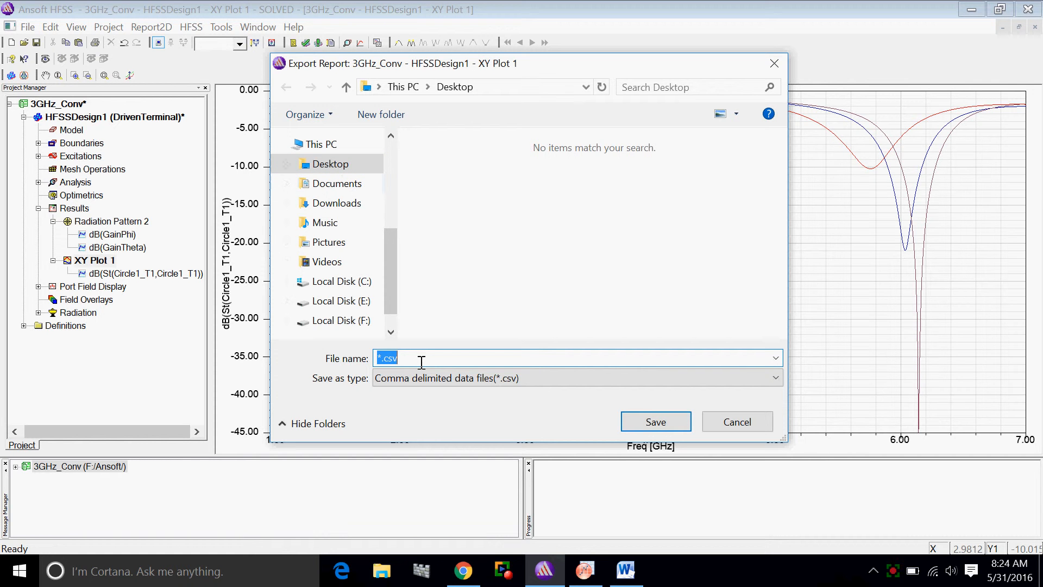
text(Retloss)
click(642, 423)
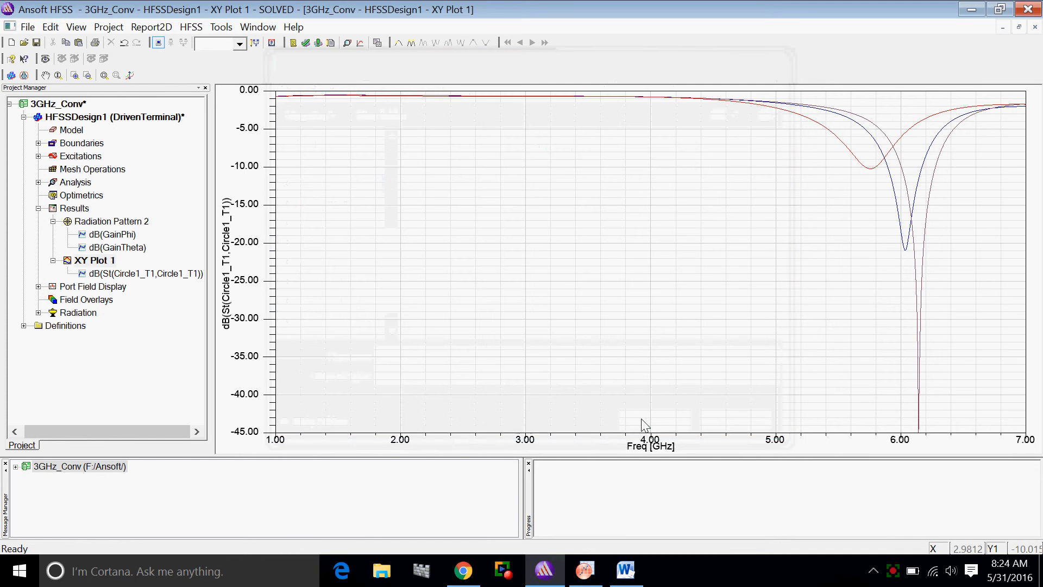
click(972, 10)
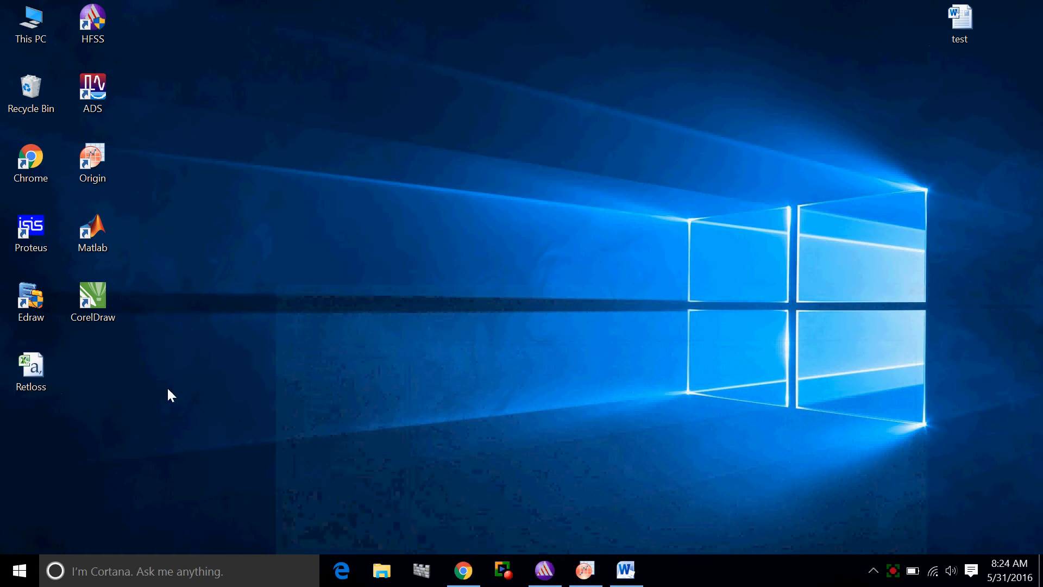
Switch to OriginPro and delete the existing graph Graph1 and the workbook holding r.csv
click(592, 573)
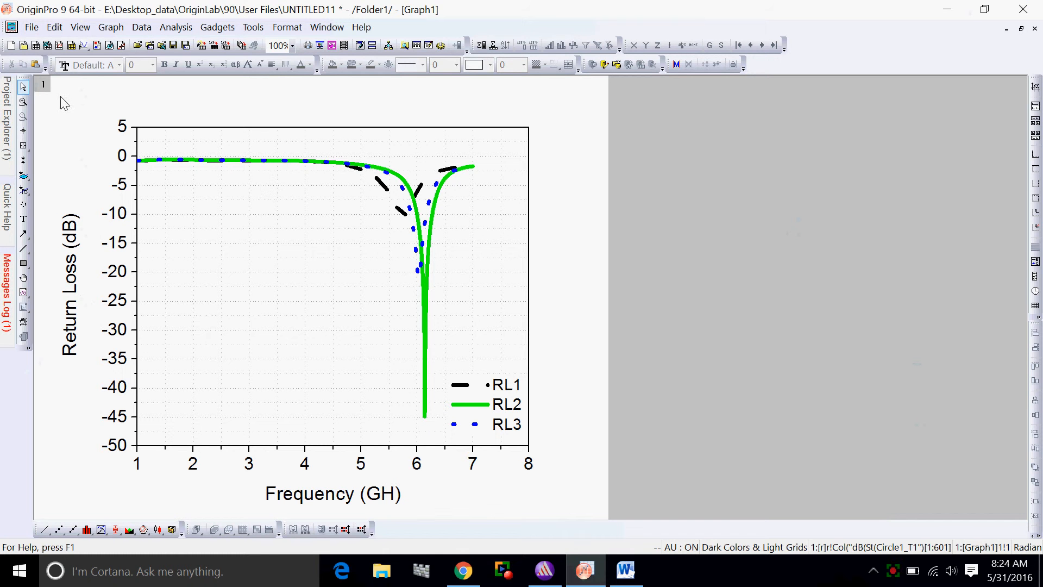
click(1035, 31)
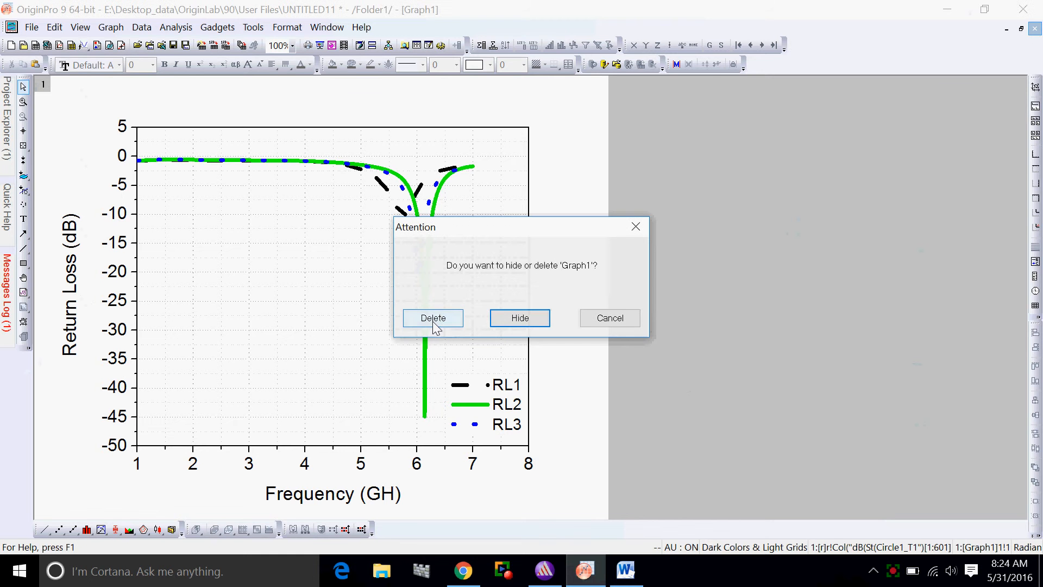
click(433, 321)
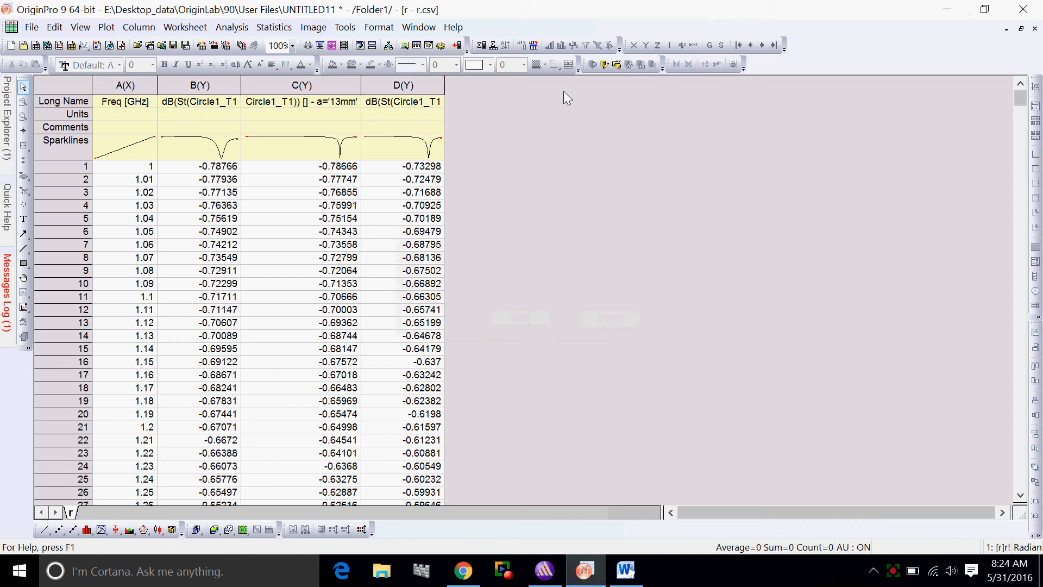
click(1035, 29)
click(433, 319)
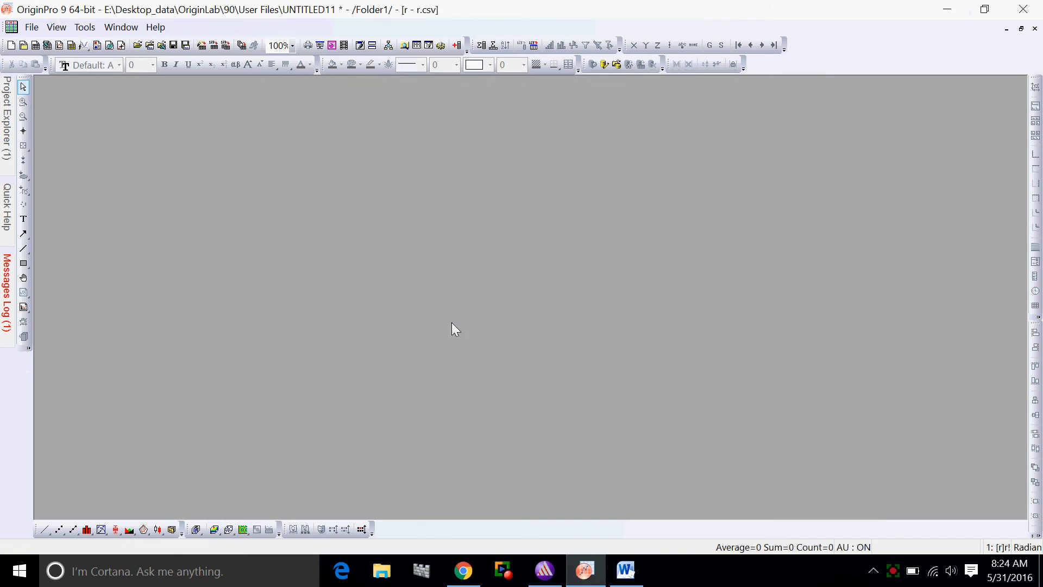
Create a new workbook and import the Retloss file from the Desktop into it as single ASCII
click(35, 44)
click(406, 288)
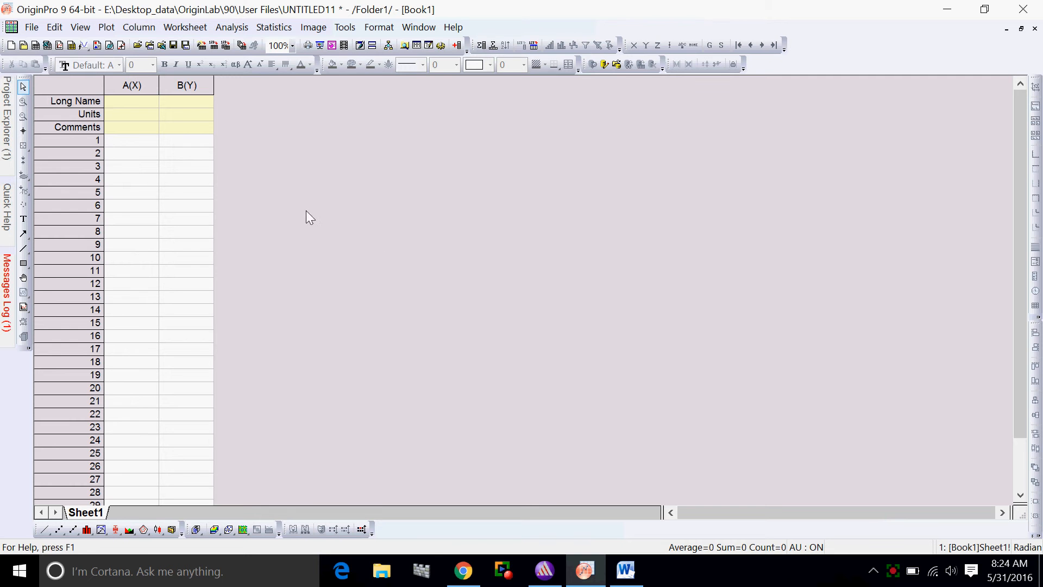
click(28, 32)
mouse_move(140, 295)
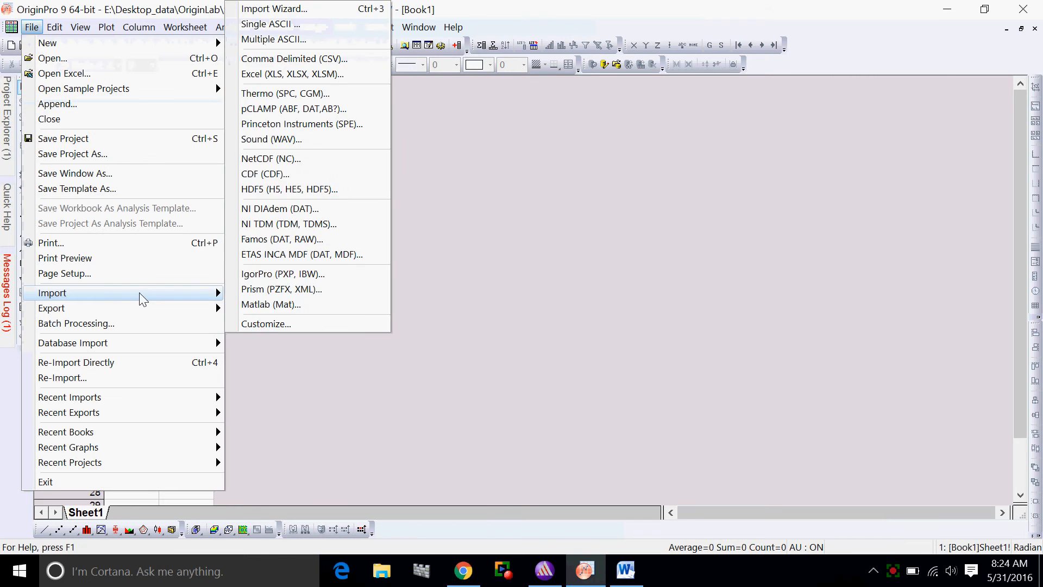
click(260, 25)
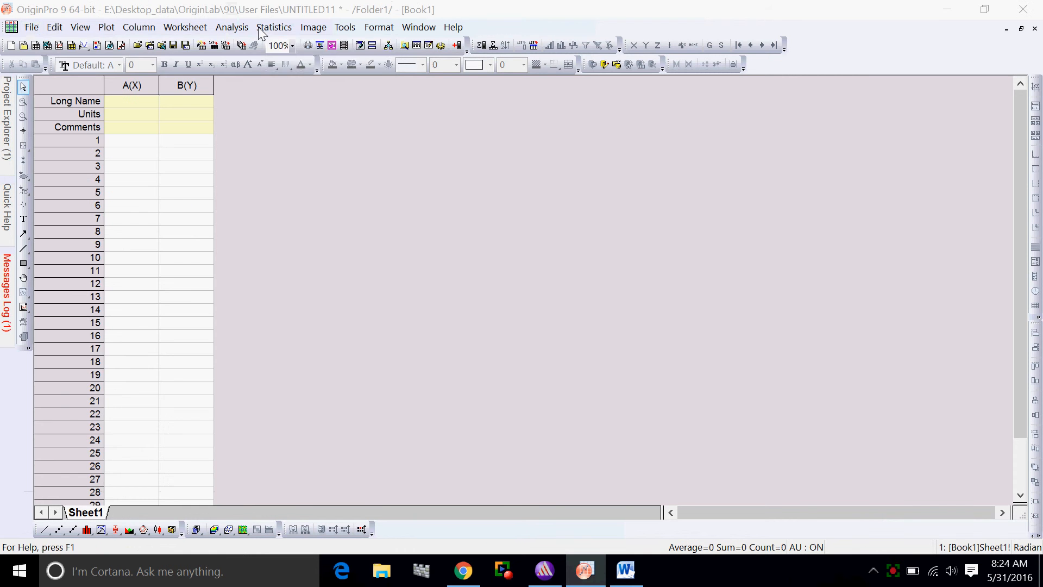
click(625, 267)
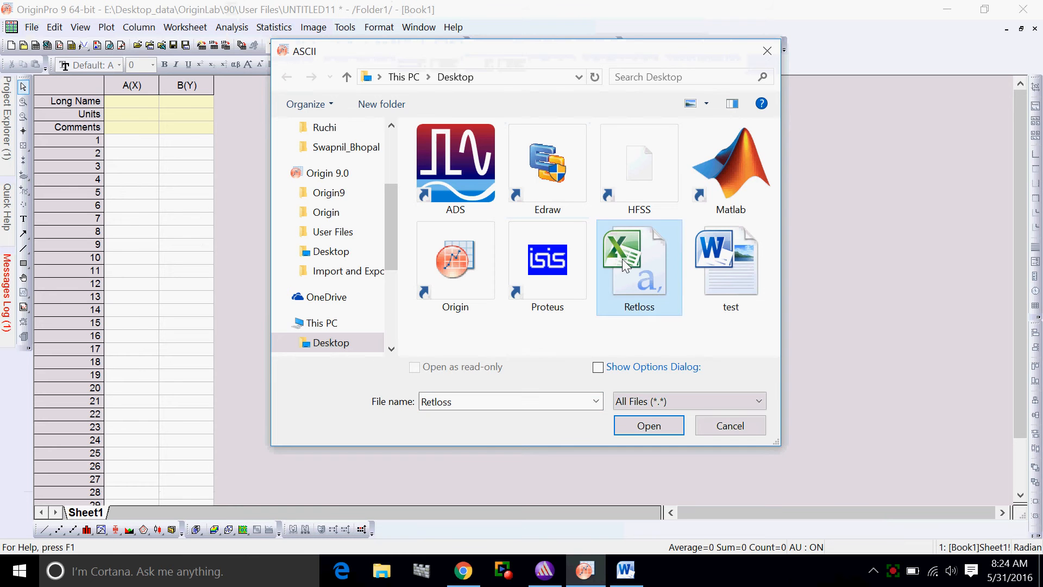
click(660, 424)
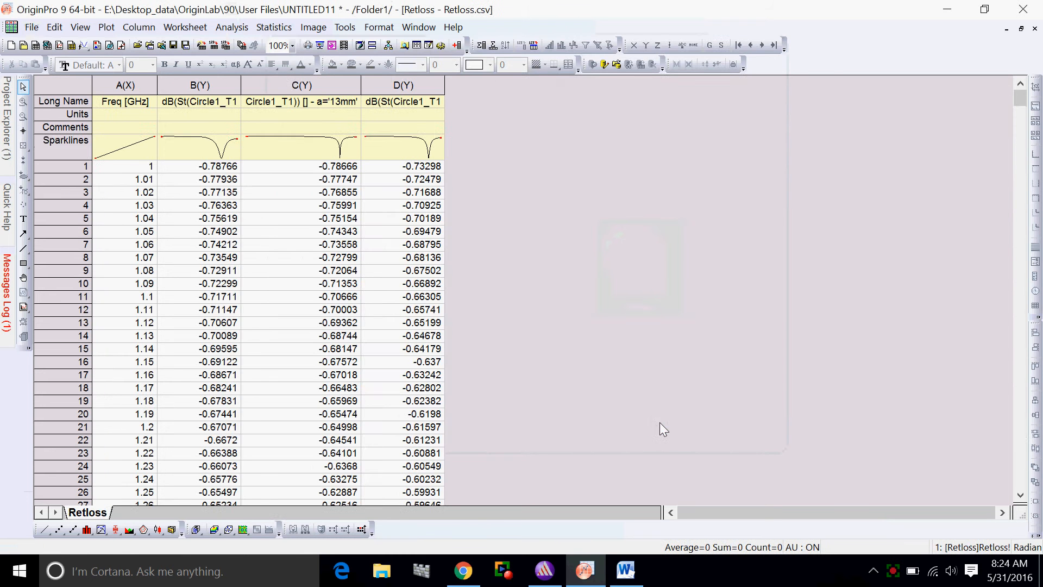
Create a line graph with column A as X and columns B, C and D as Y
click(46, 530)
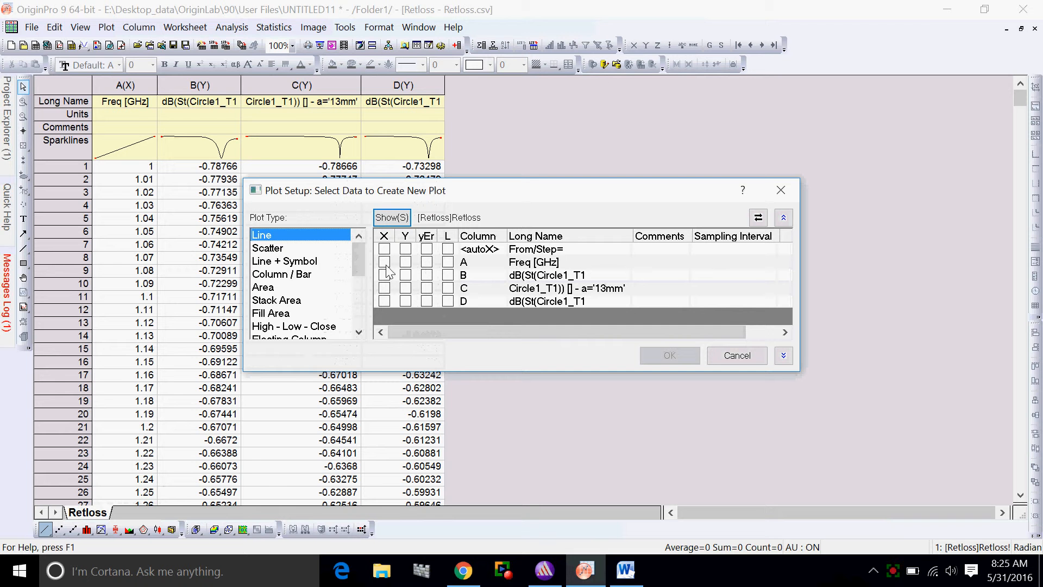
click(384, 262)
click(406, 275)
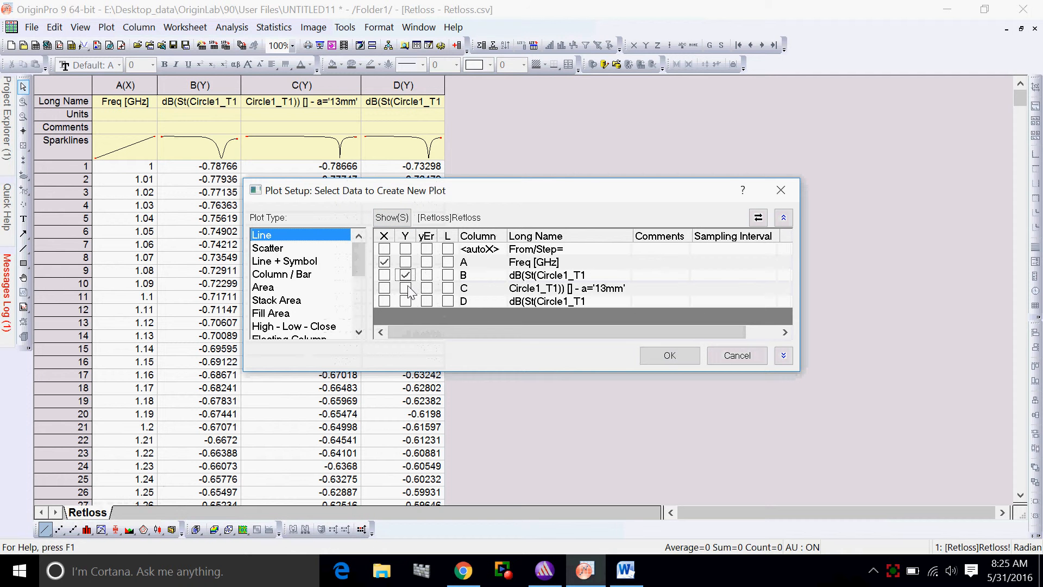
click(406, 288)
click(406, 301)
click(669, 355)
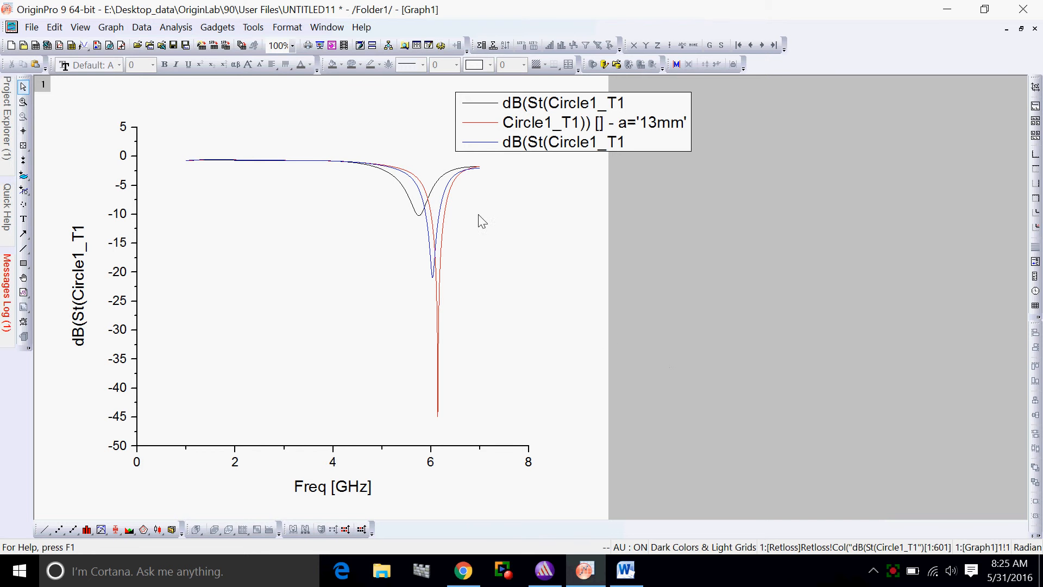
Set the X axis scale to start from 1 with a major tick increment of 5, and apply it
double_click(351, 446)
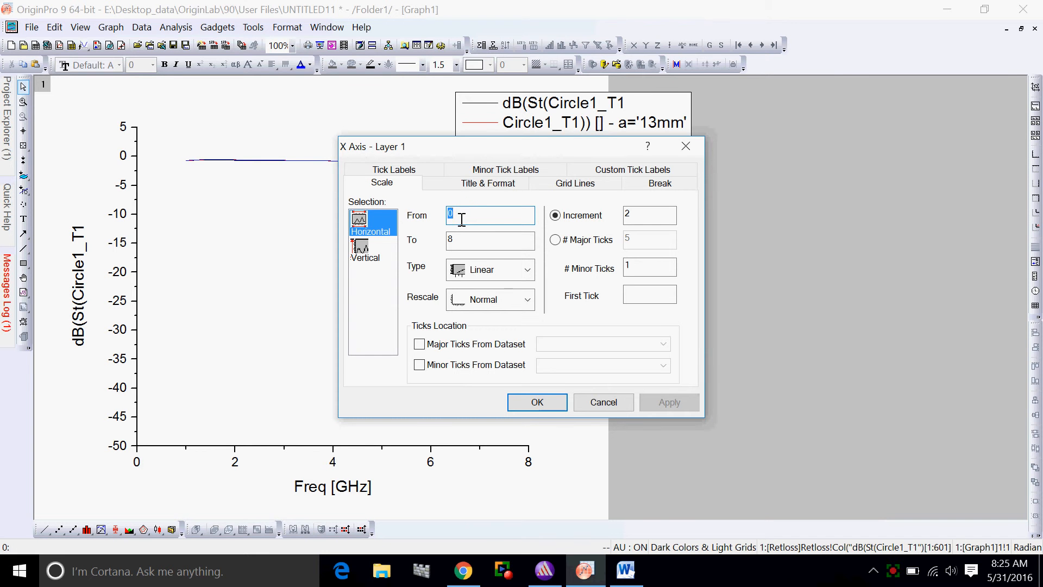
text(1)
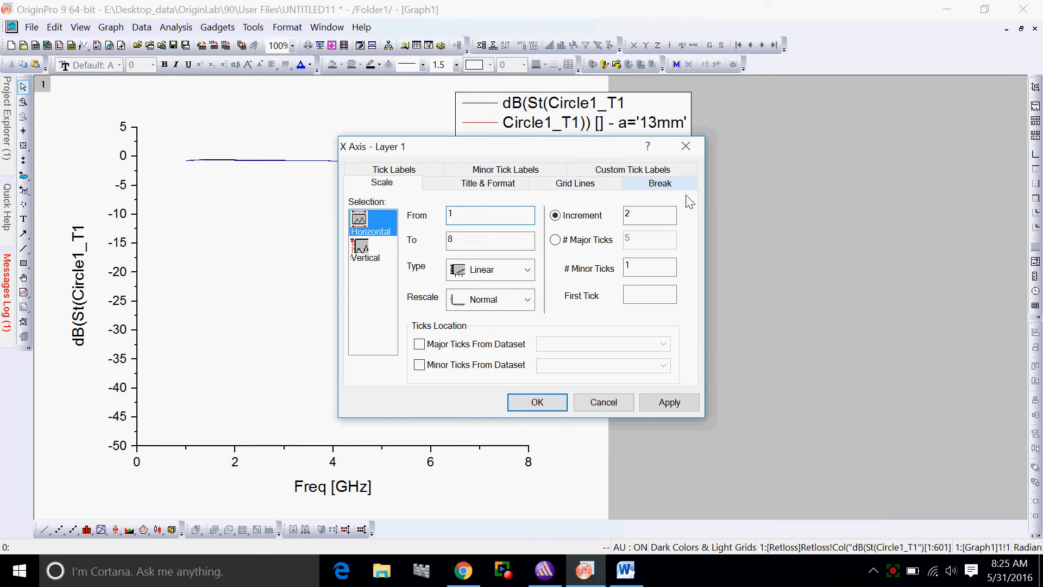
click(646, 217)
key(BackSpace)
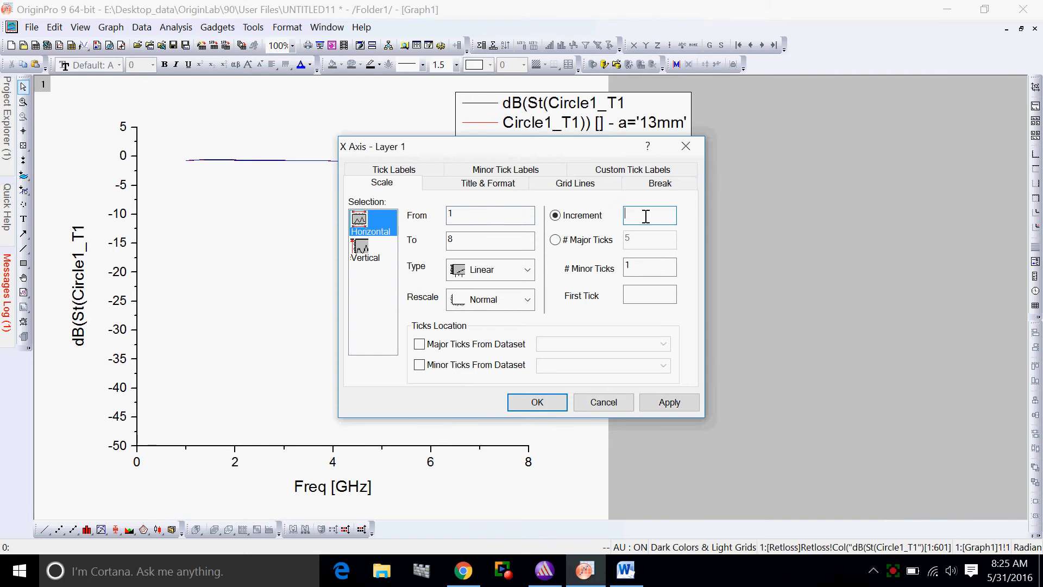
text(5)
click(670, 401)
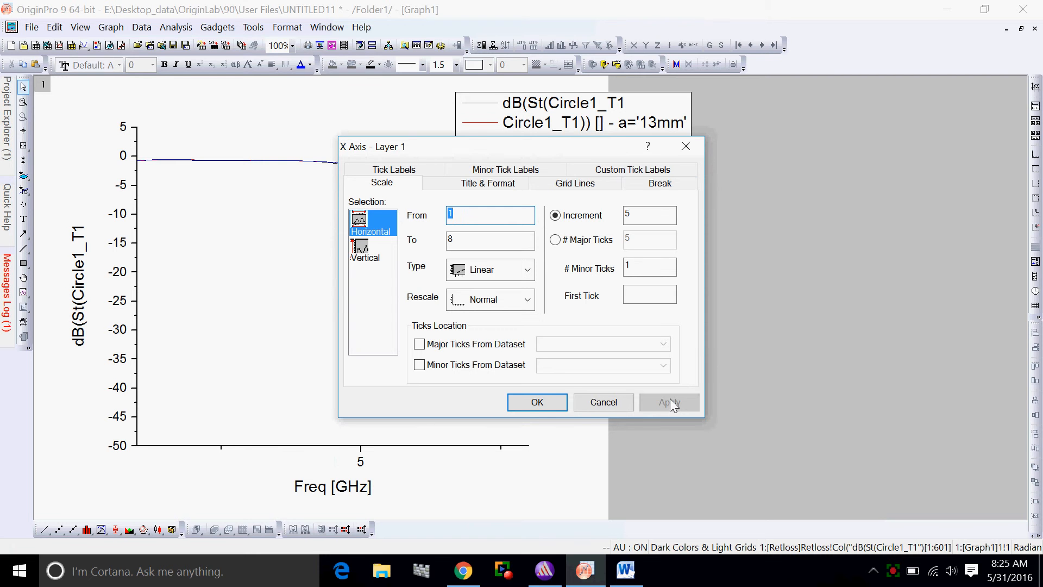
Change the X axis major tick increment to 2 and apply it
click(646, 218)
key(BackSpace)
text(2)
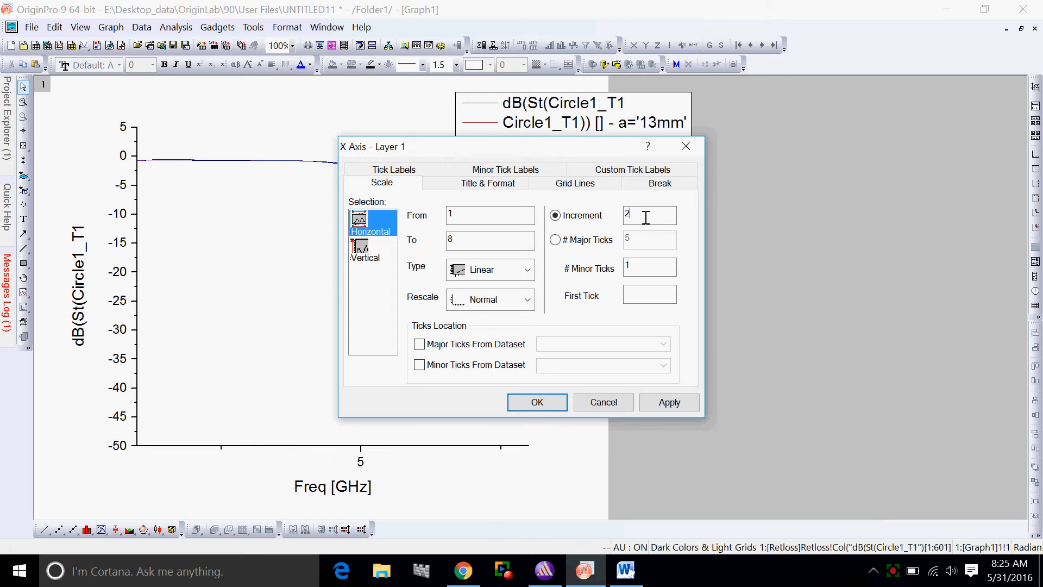
click(677, 402)
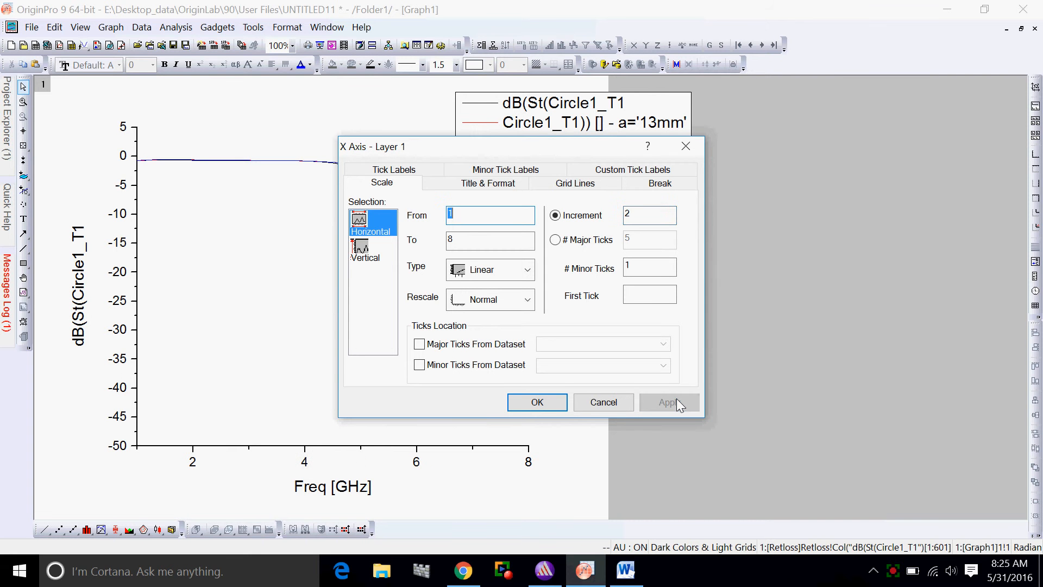
Enable the vertical major and minor grid lines and set both line types to Dot
click(580, 184)
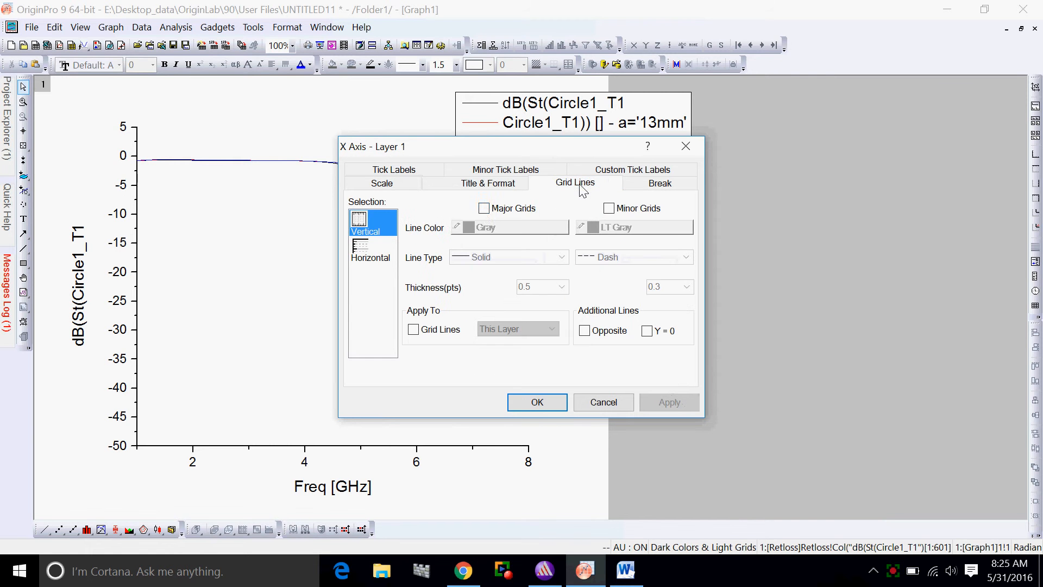
click(484, 208)
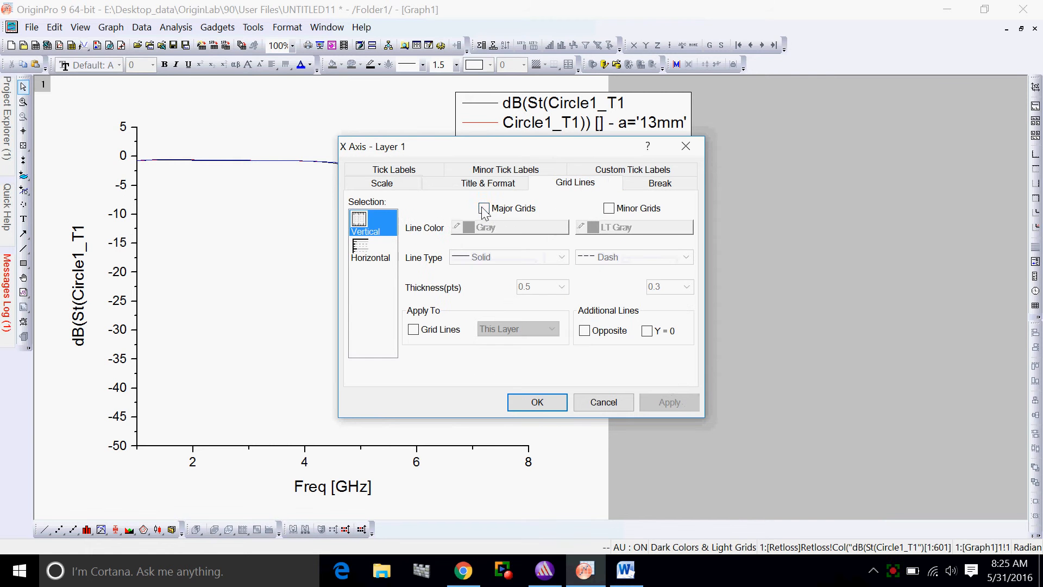
click(609, 208)
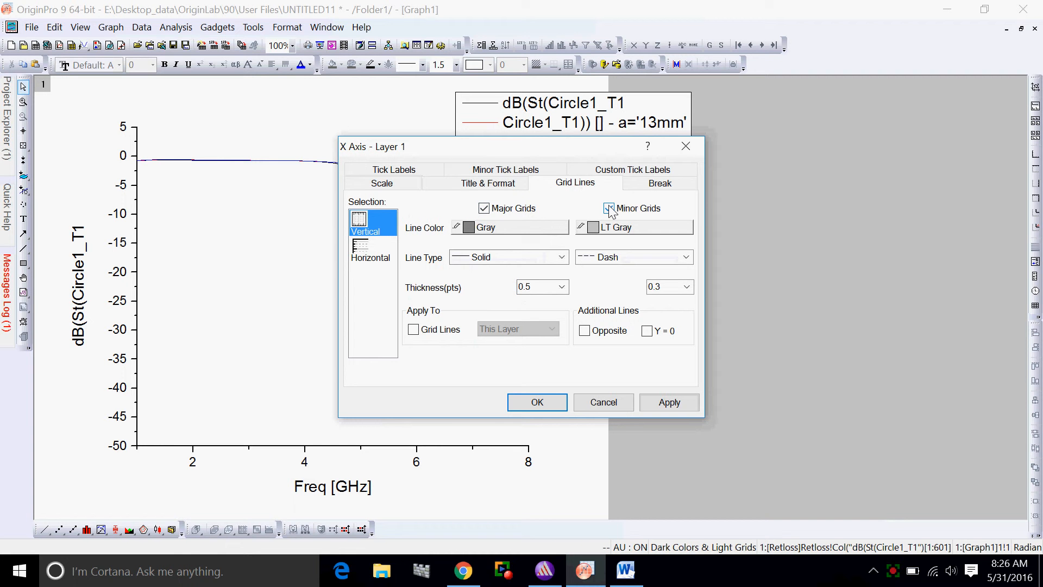
click(562, 257)
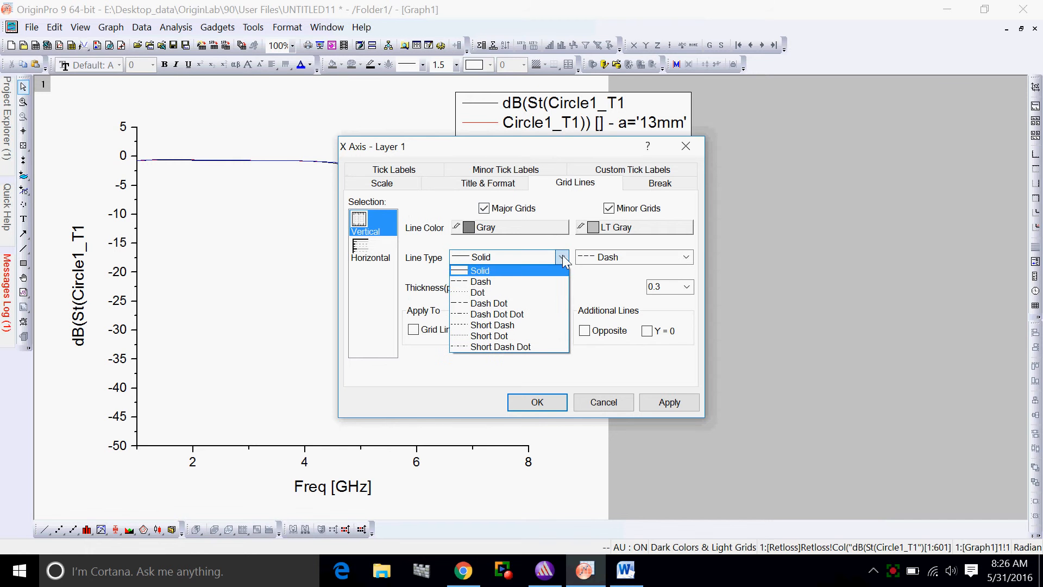
click(499, 294)
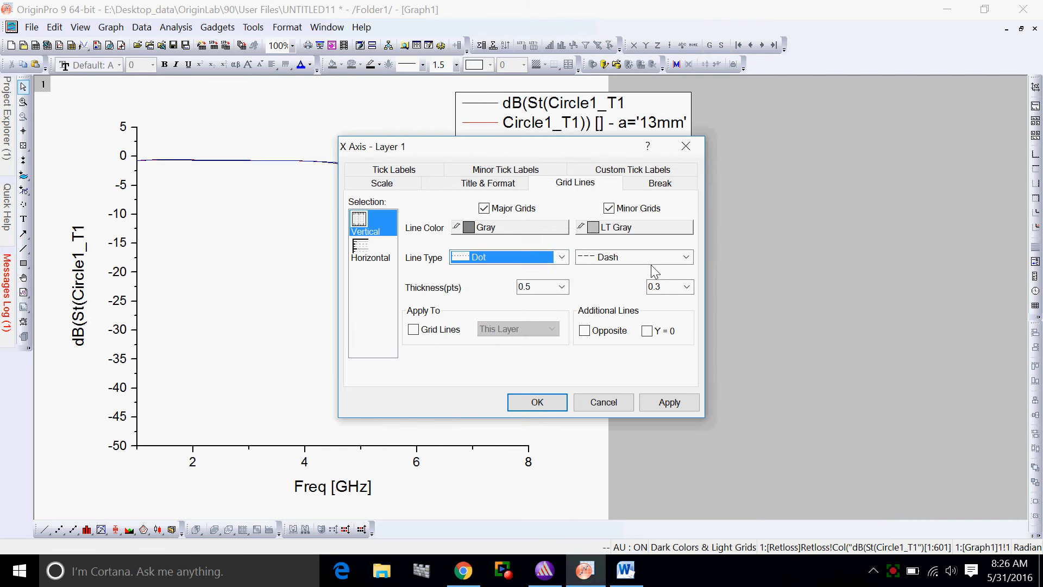
click(686, 257)
click(605, 294)
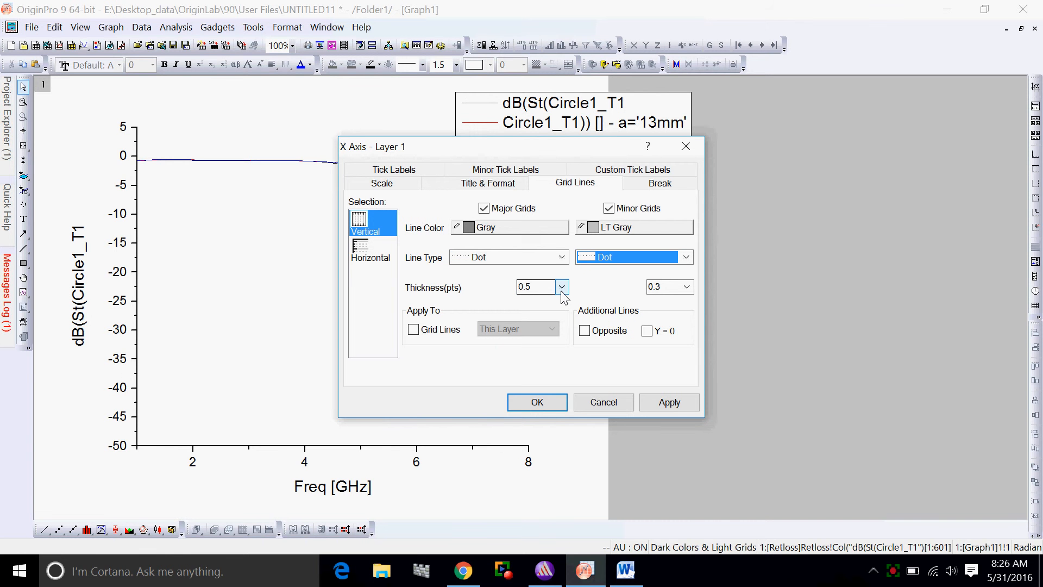
Set the thickness of both the major and minor vertical grid lines to 1 pt and apply it
click(561, 287)
click(543, 323)
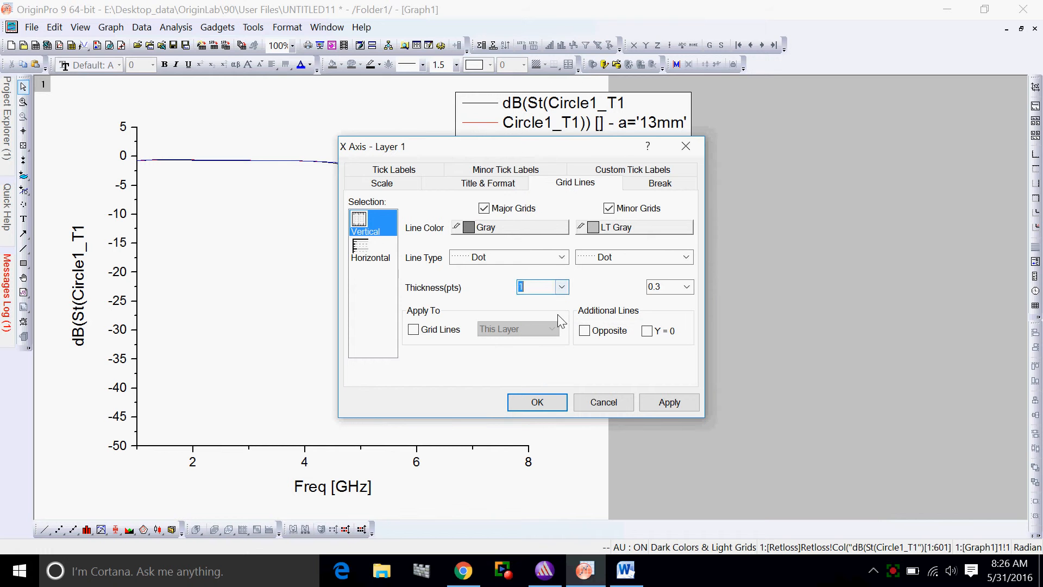
click(687, 287)
click(658, 322)
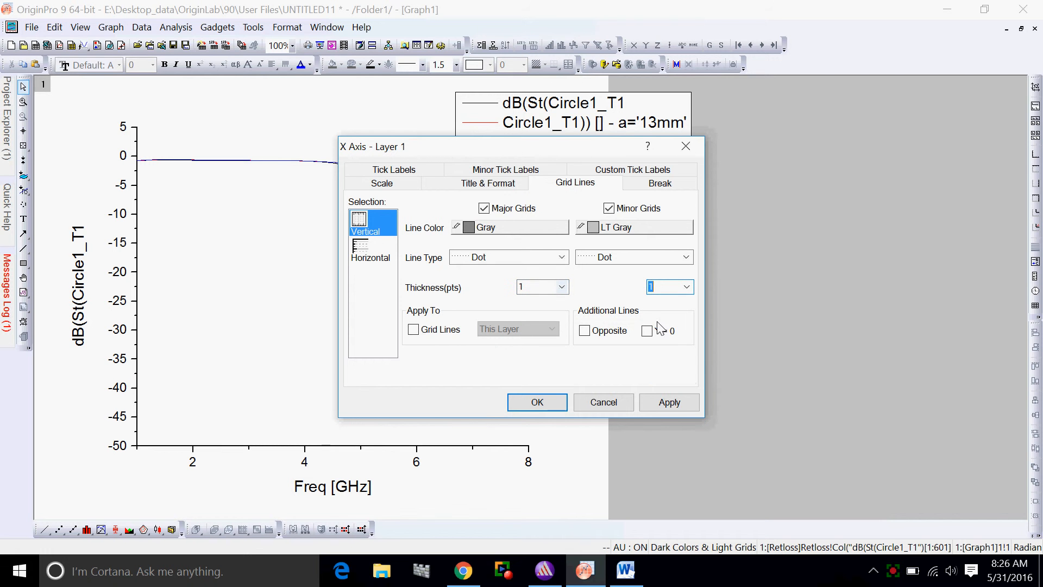
click(670, 402)
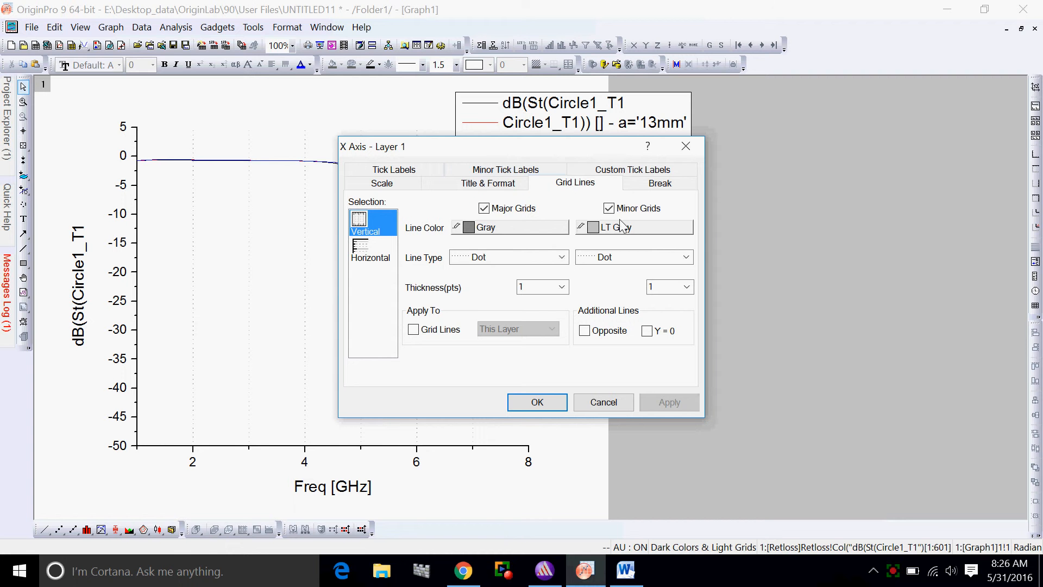
Show the axis line and ticks on the top side of the graph and apply it
click(505, 170)
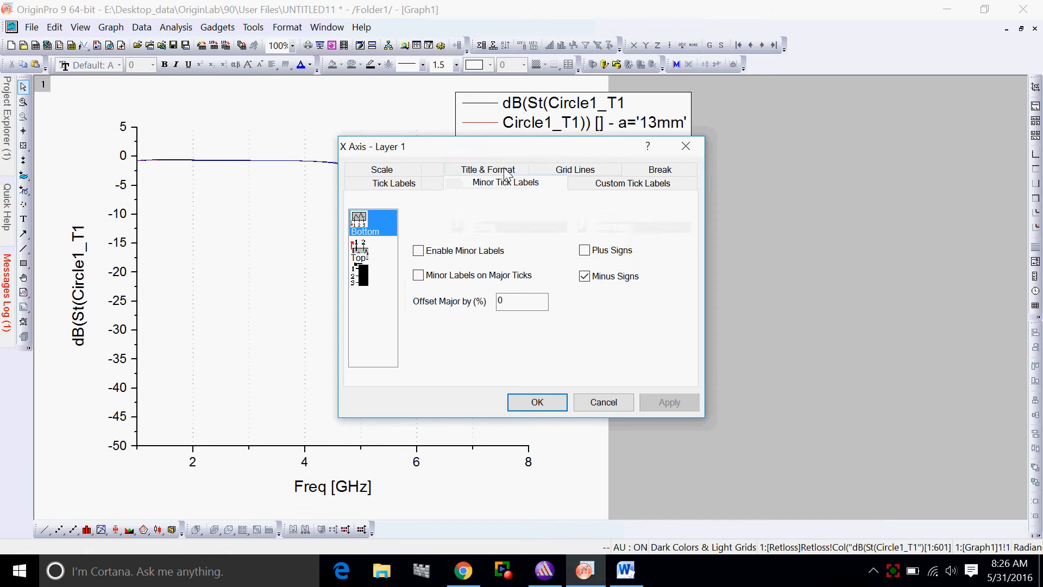
click(474, 173)
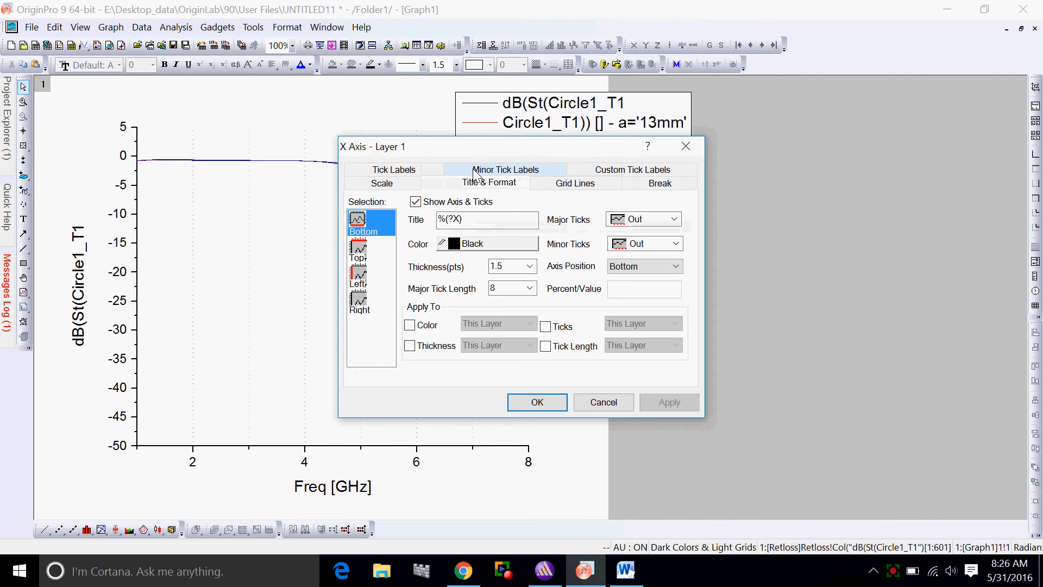
click(361, 259)
click(415, 202)
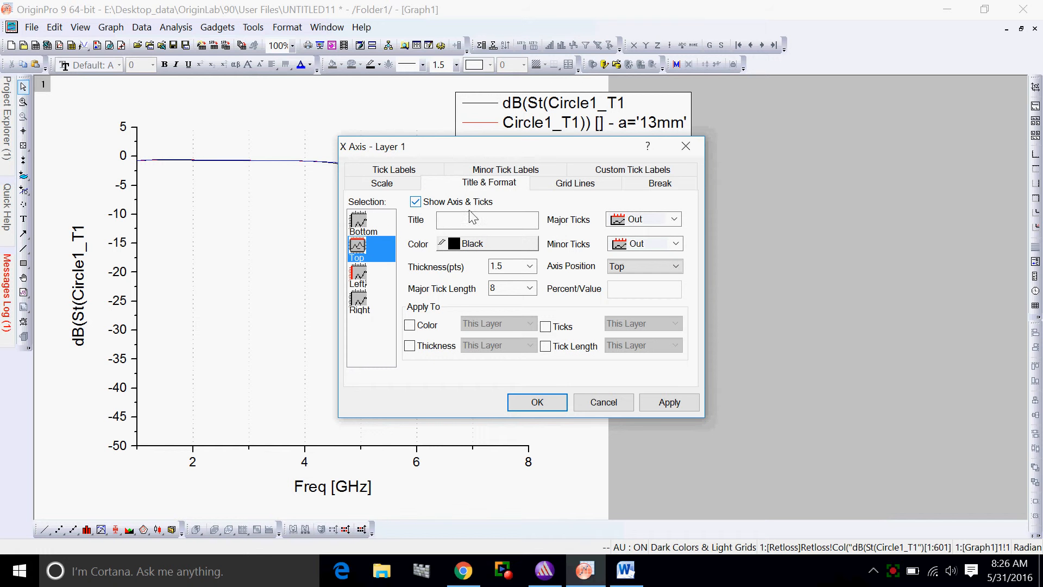
click(670, 403)
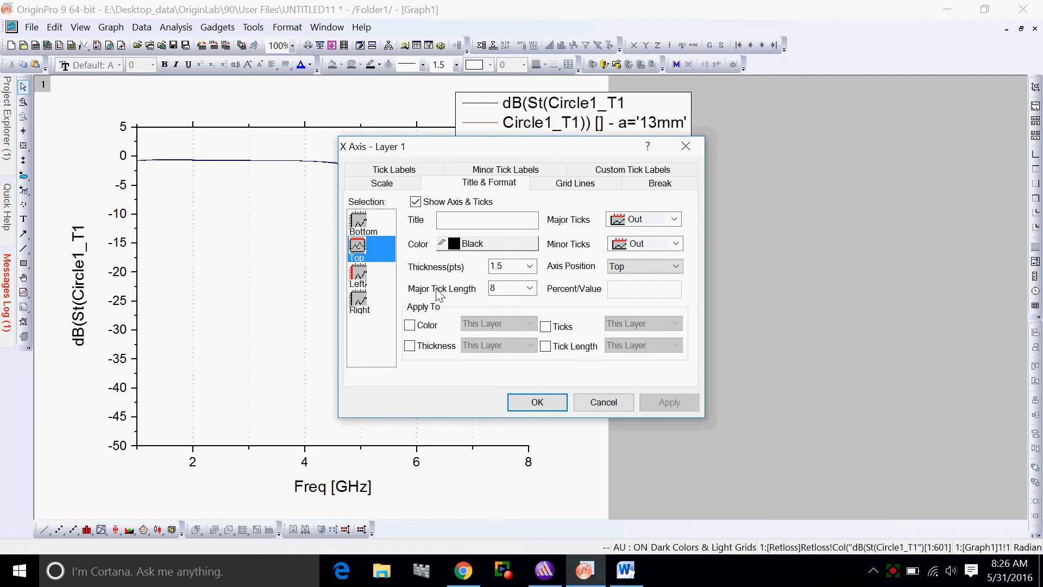
Set the top axis major tick length to 0, apply it and close the X axis settings
double_click(491, 288)
text(0)
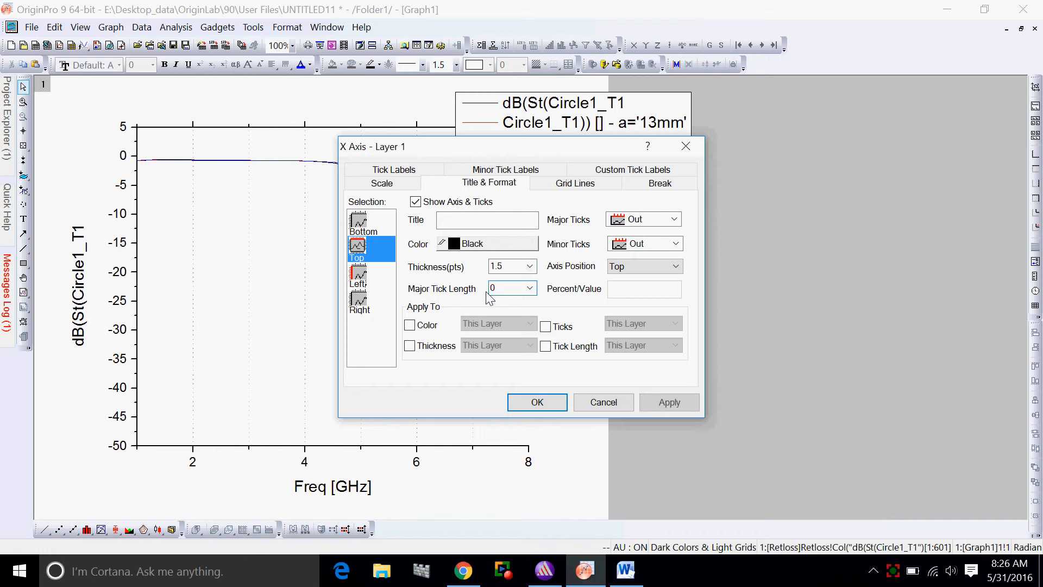
click(669, 402)
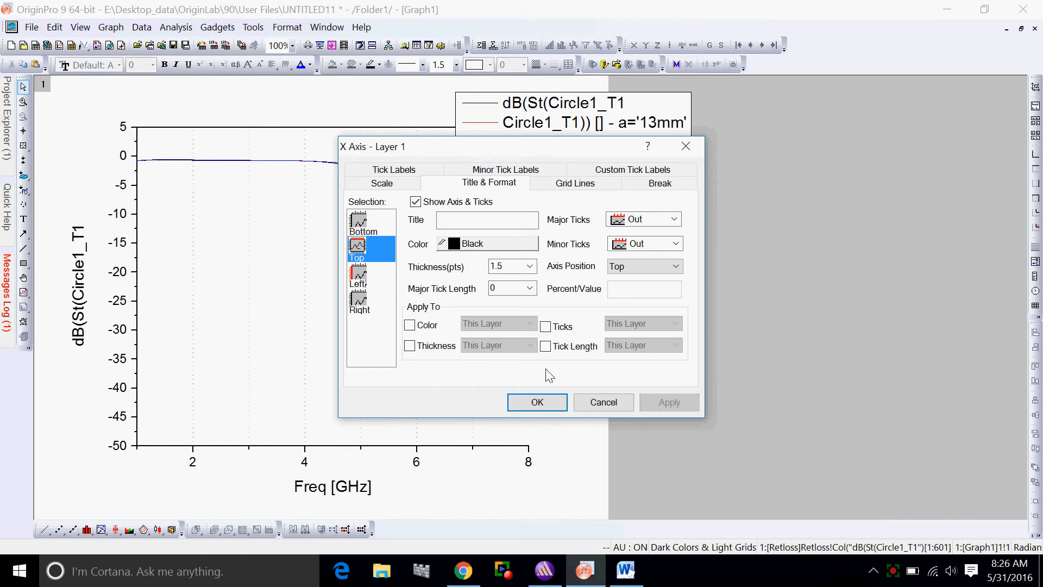
click(540, 407)
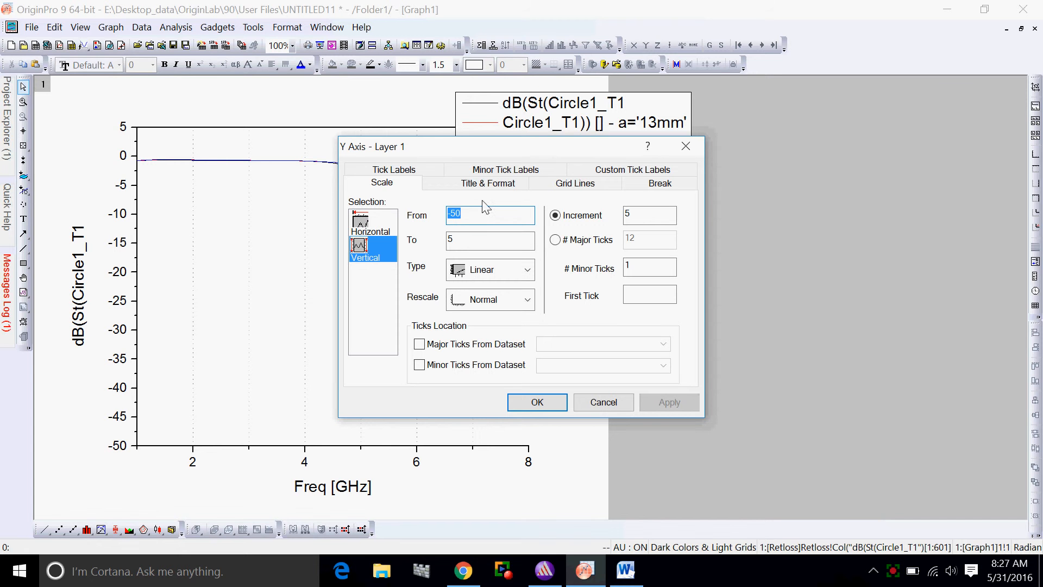
Enable the horizontal major and minor grid lines of the Y axis and set both line types to Dot
click(567, 185)
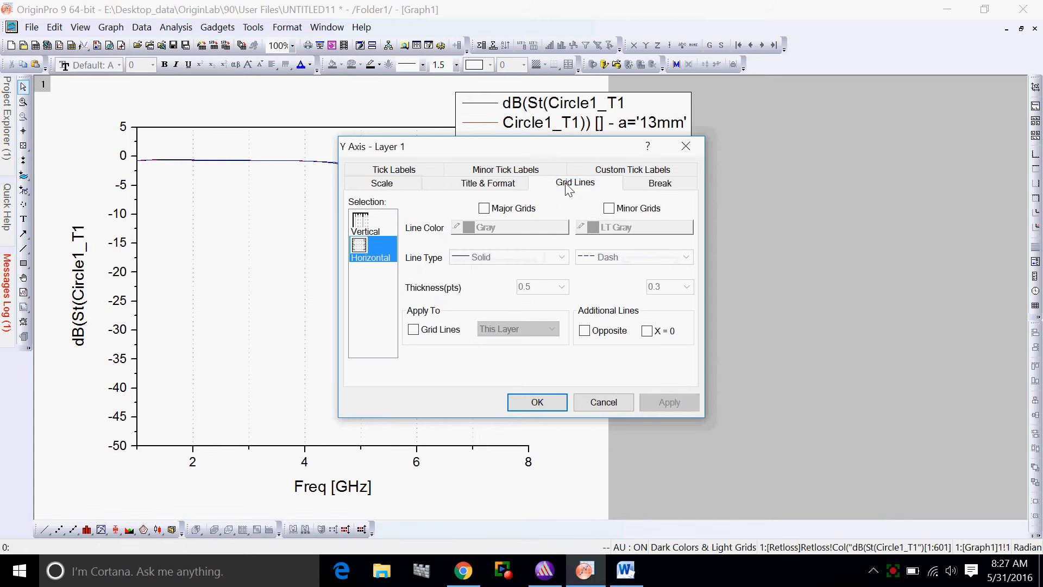
click(484, 209)
click(608, 209)
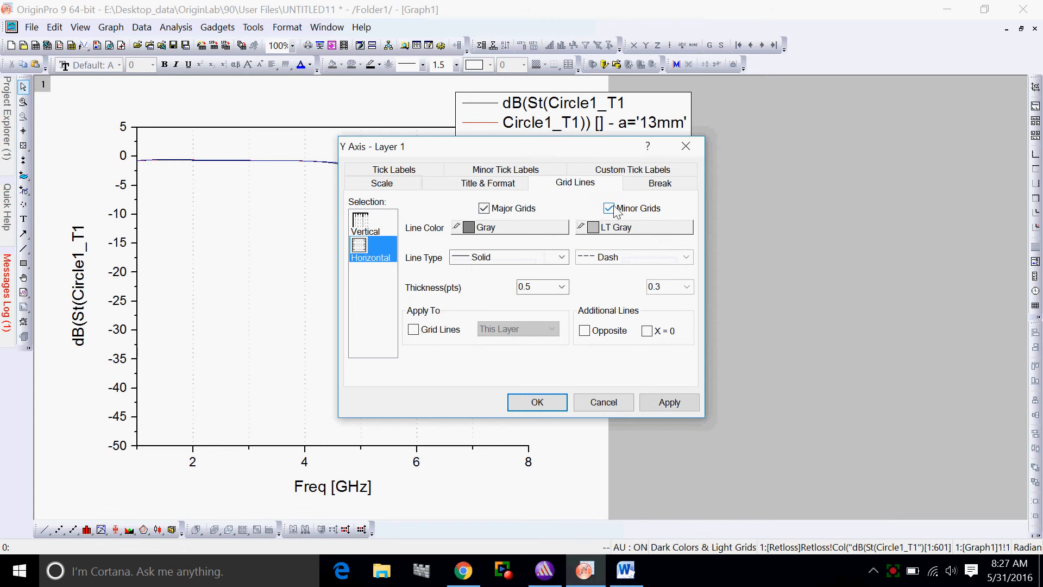
click(562, 257)
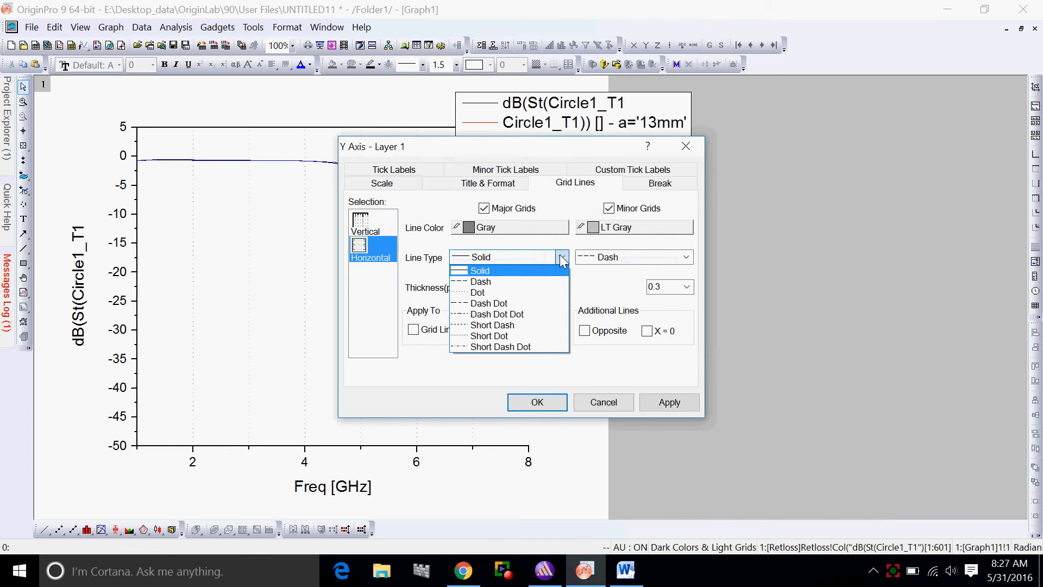
click(496, 293)
click(687, 257)
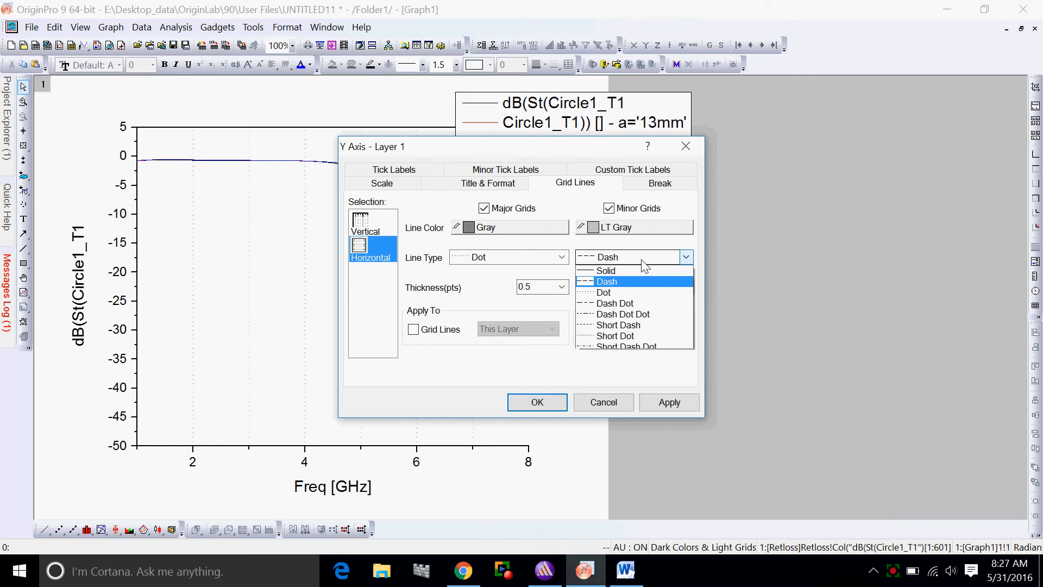
click(604, 292)
Set the thickness of both the major and minor horizontal grid lines to 1 pt and apply it
click(561, 287)
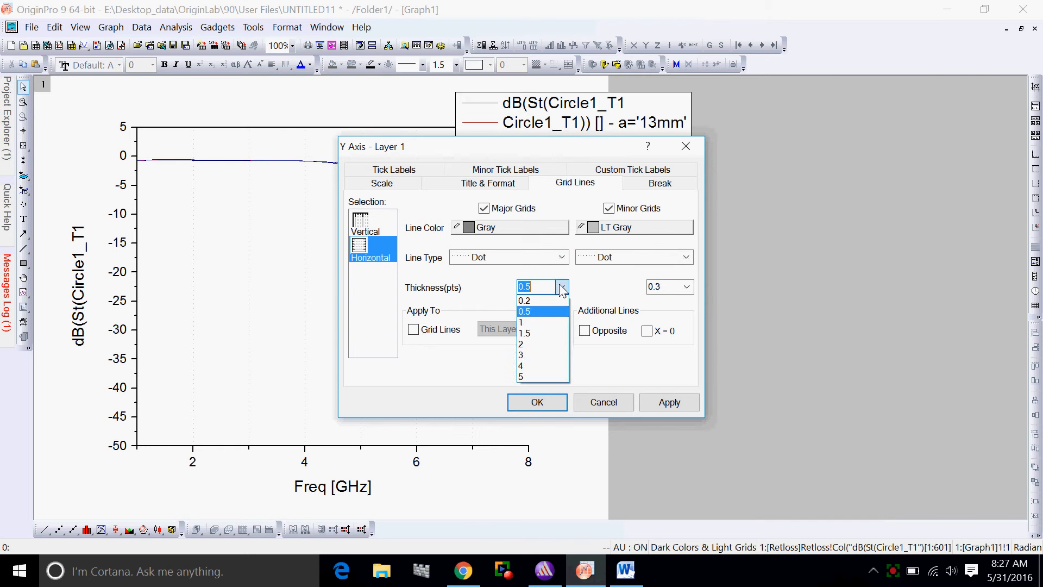
click(530, 322)
click(686, 287)
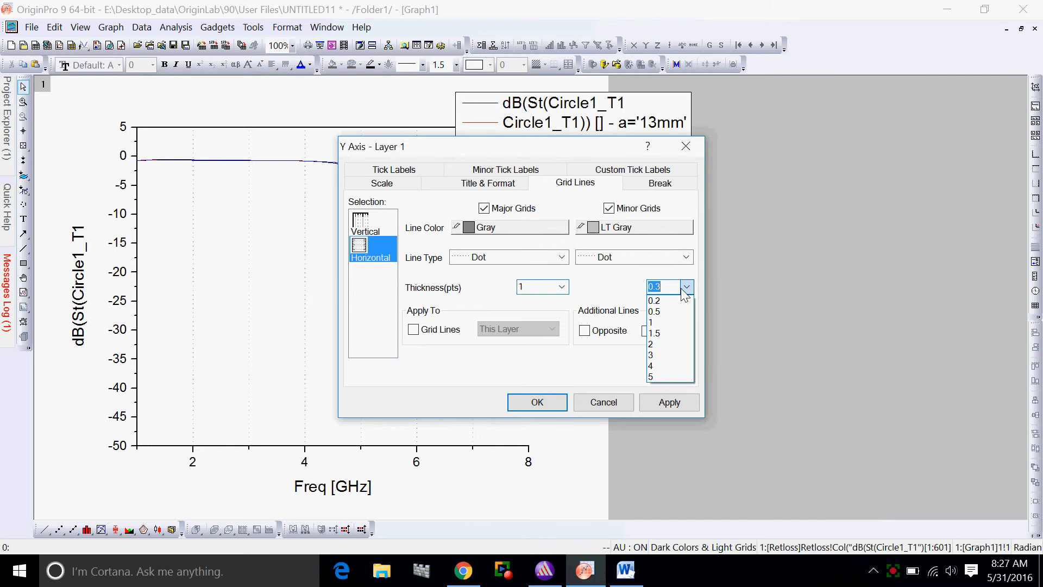
click(658, 323)
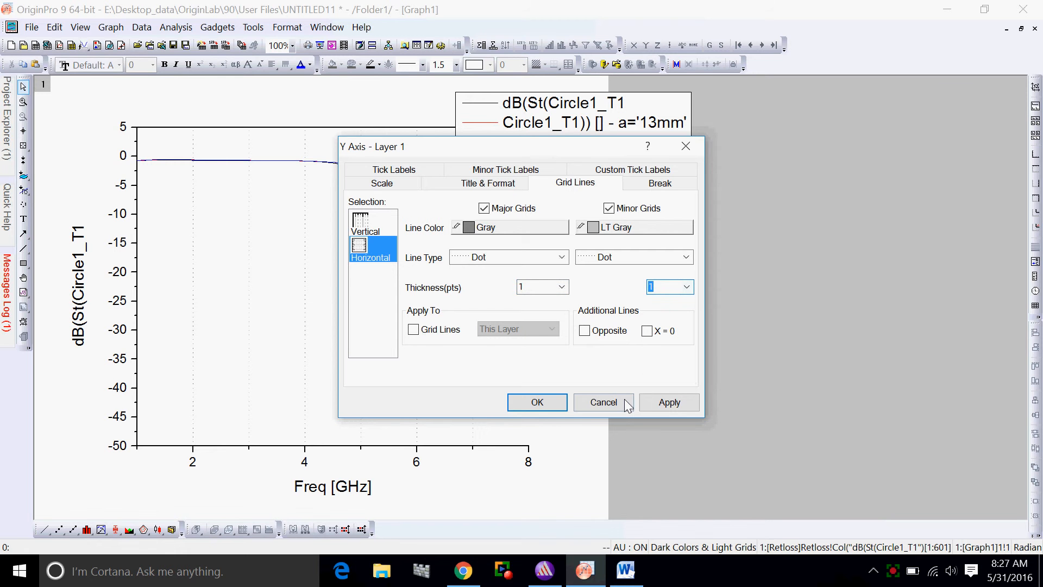
click(662, 404)
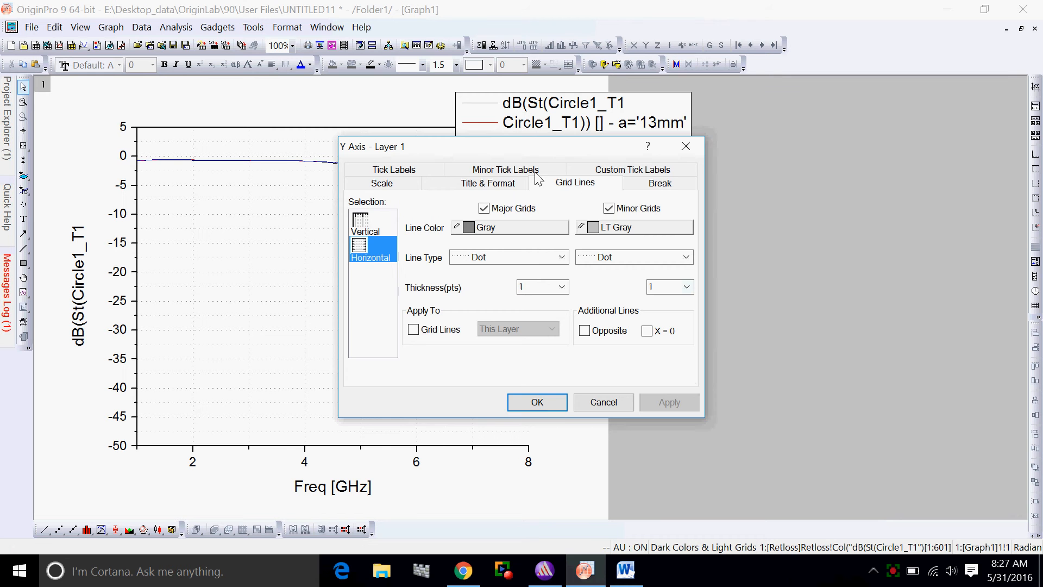
Show the right axis line with a major tick length of 0, apply it and close the Y axis settings
drag(544, 145, 274, 123)
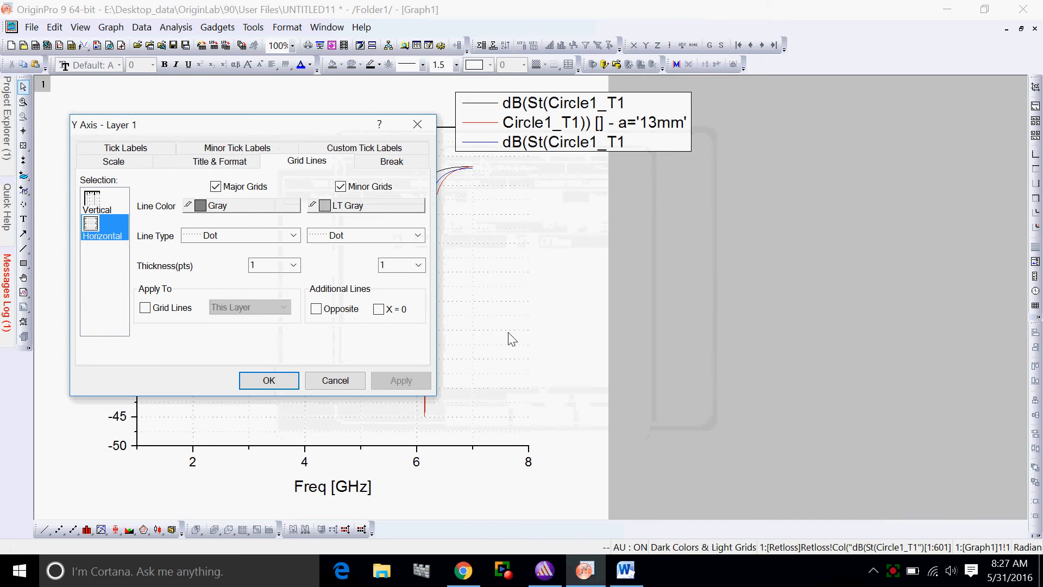
click(232, 153)
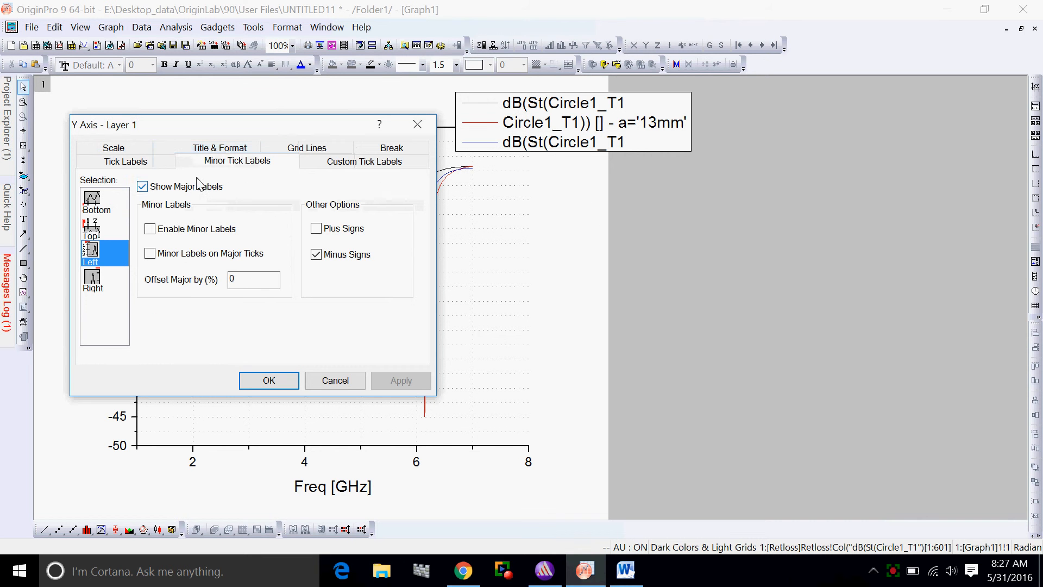
click(204, 154)
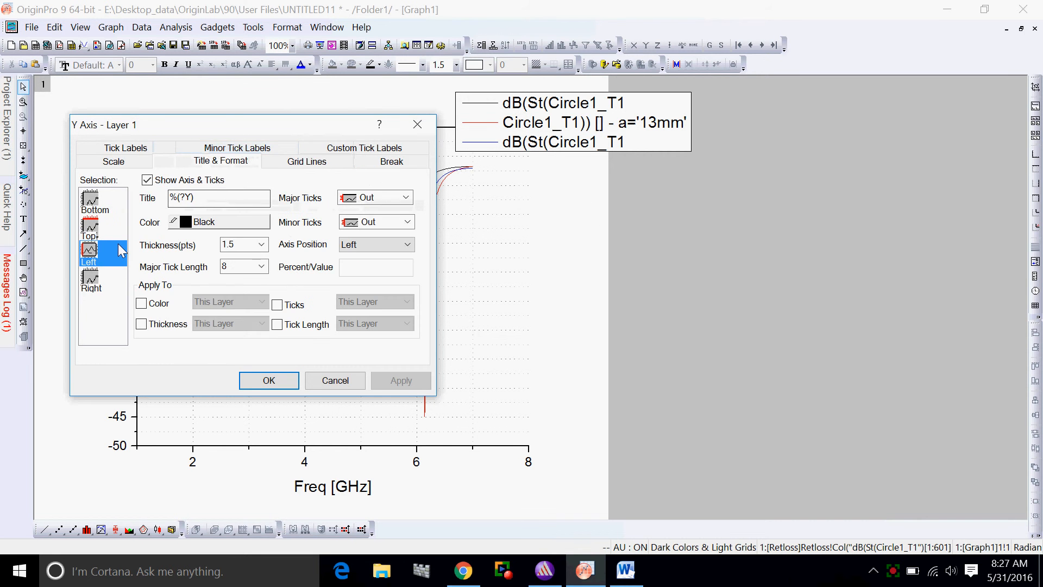
click(96, 286)
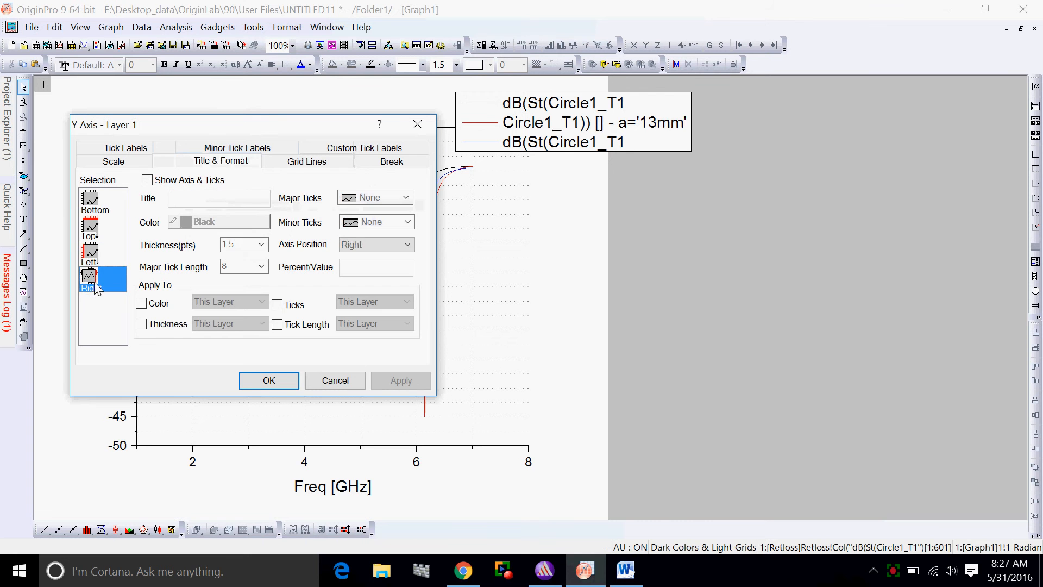
click(147, 179)
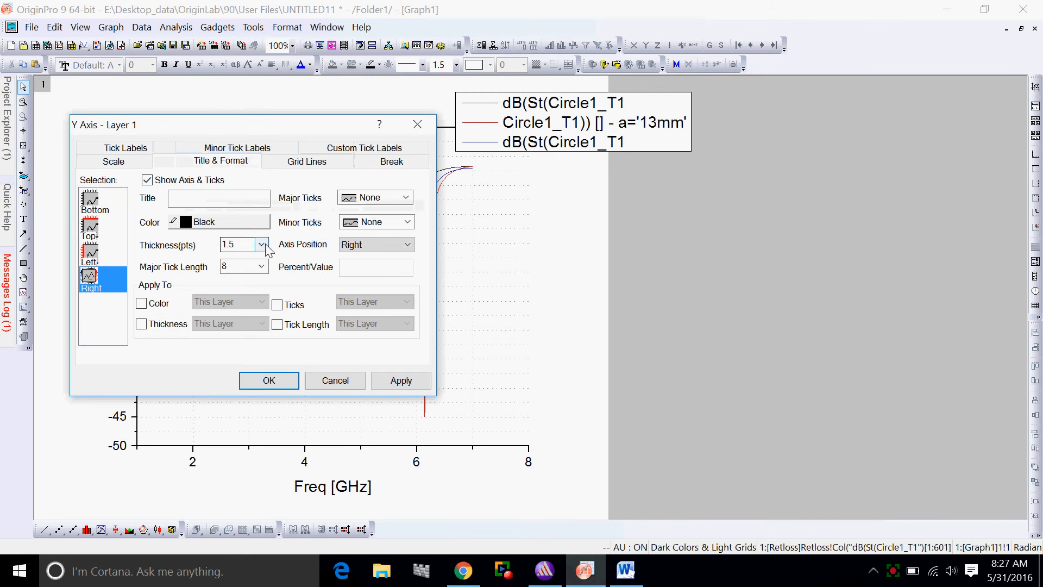
double_click(226, 266)
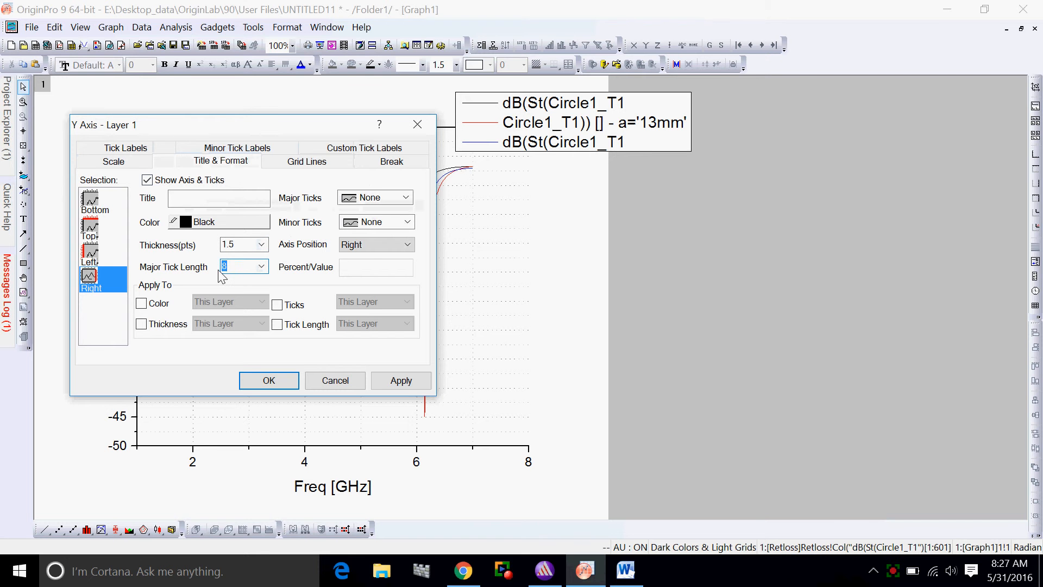
text(0)
click(401, 380)
click(281, 379)
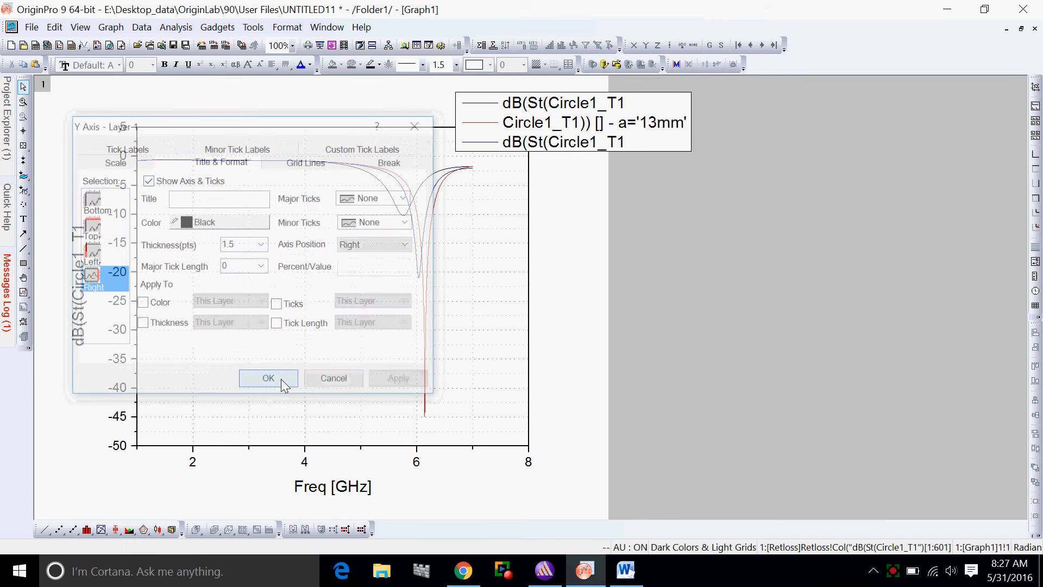
Move the legend slightly up and to the left, over the plot's upper right corner, and deselect it
click(558, 142)
drag(558, 142, 540, 126)
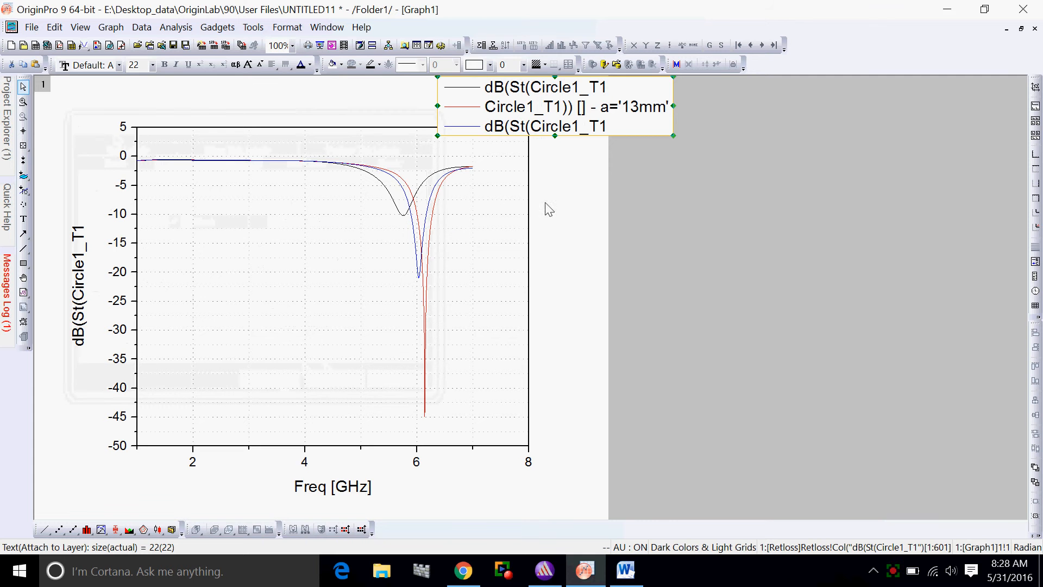
click(510, 205)
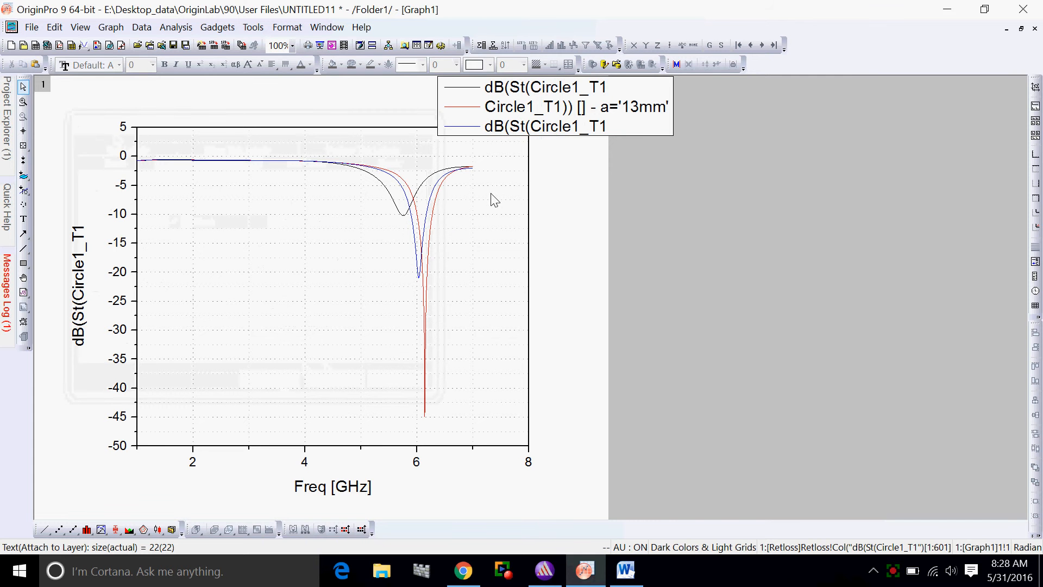
Set the line width of the grouped return loss curves to 5 and apply it
click(413, 197)
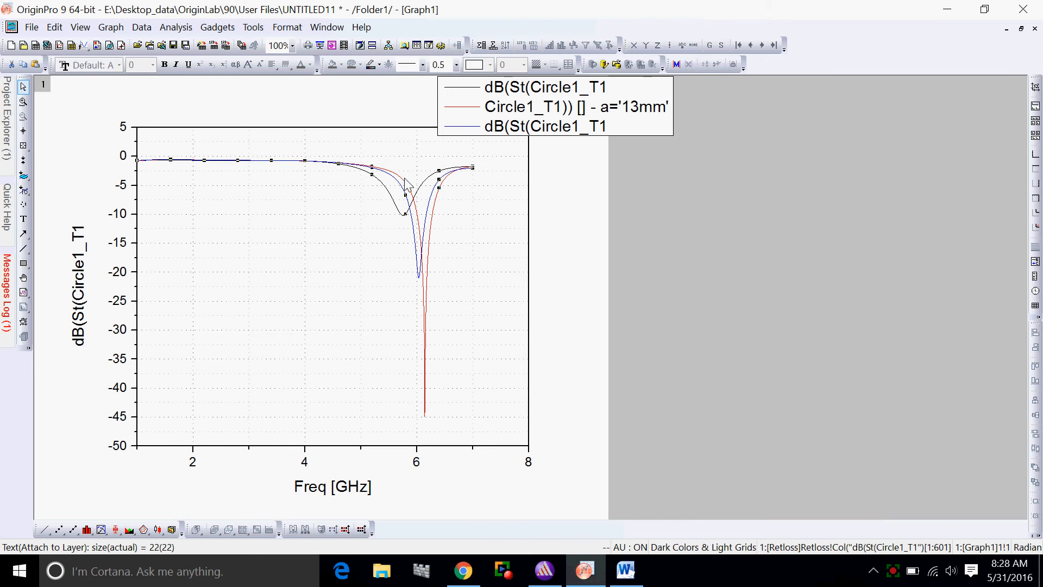
double_click(405, 181)
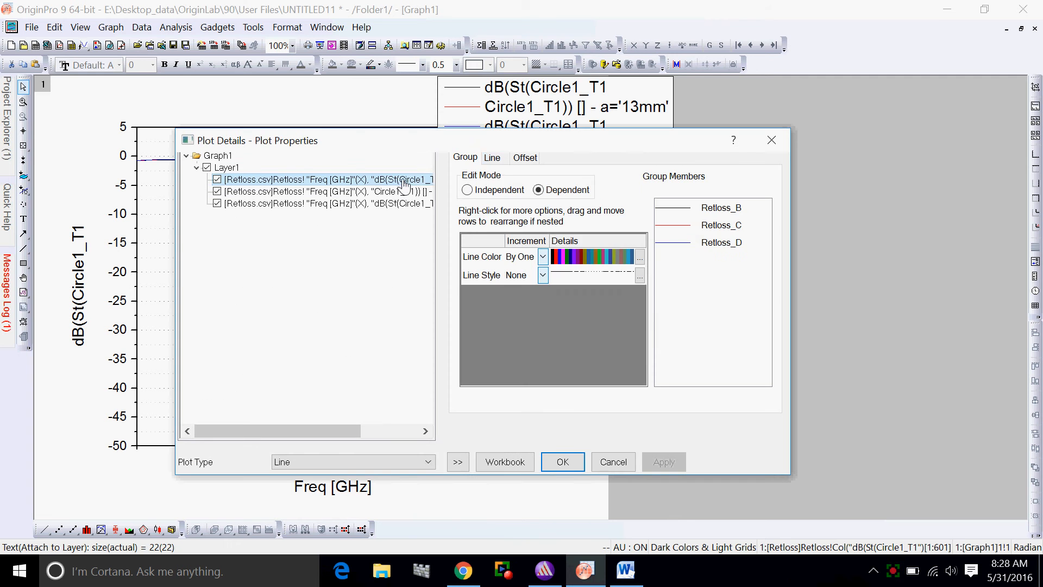
click(493, 158)
click(589, 234)
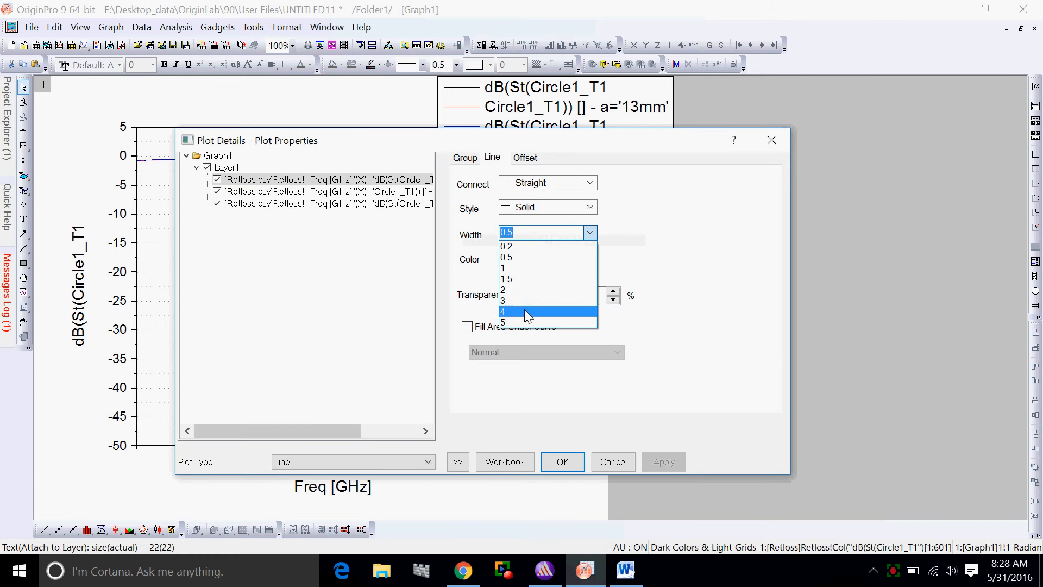
click(538, 326)
click(669, 467)
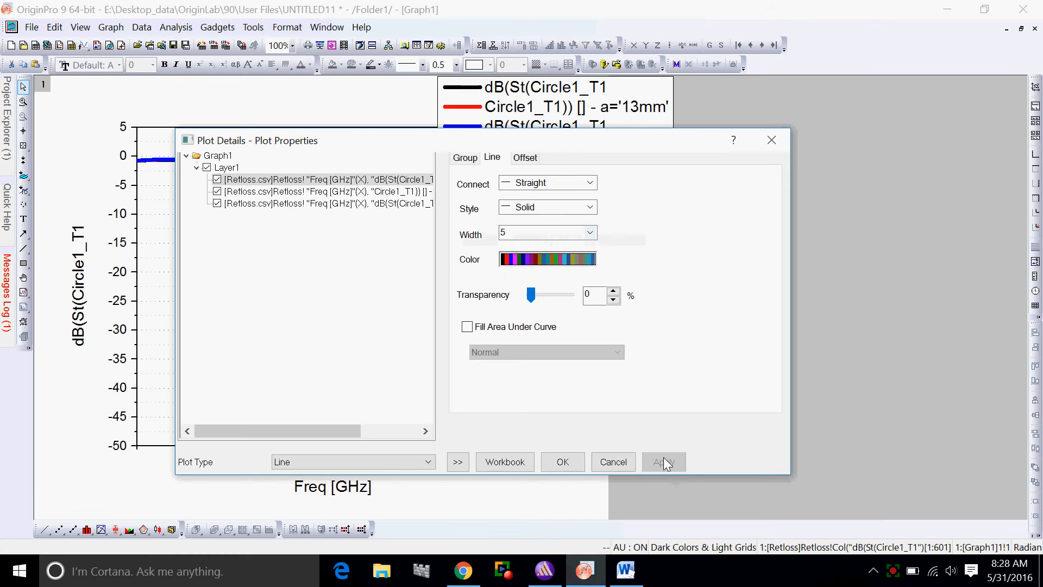
click(577, 465)
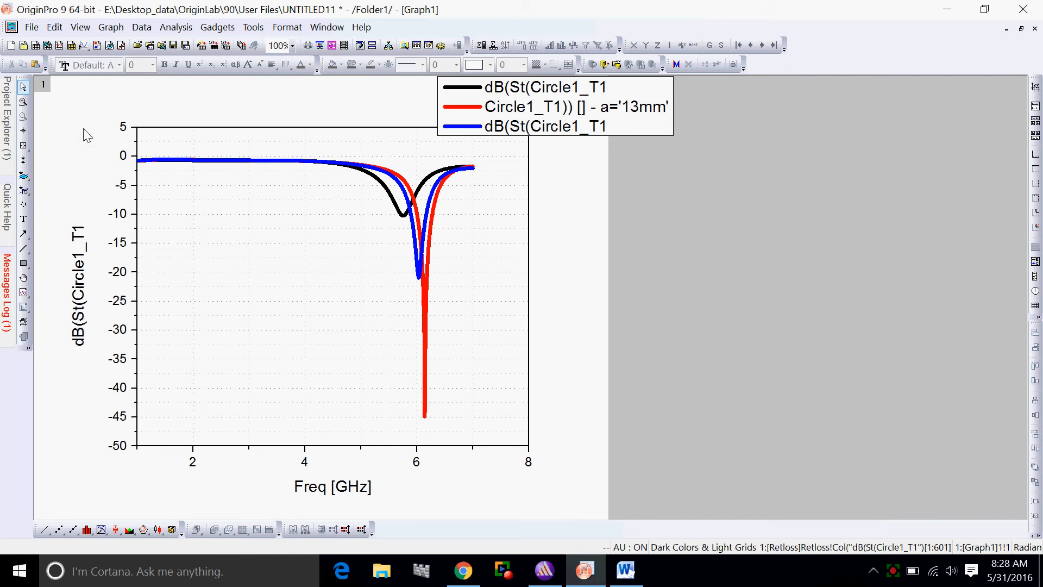
Ungroup the B(Y), C(Y) and D(Y) plots in the contents of Layer1 and apply it
double_click(44, 85)
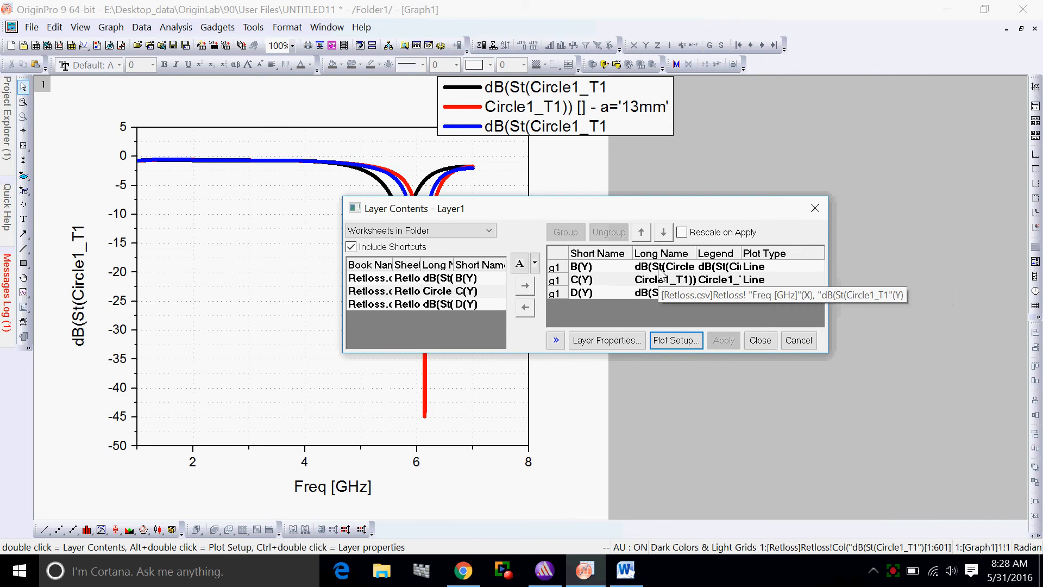
drag(661, 293, 660, 273)
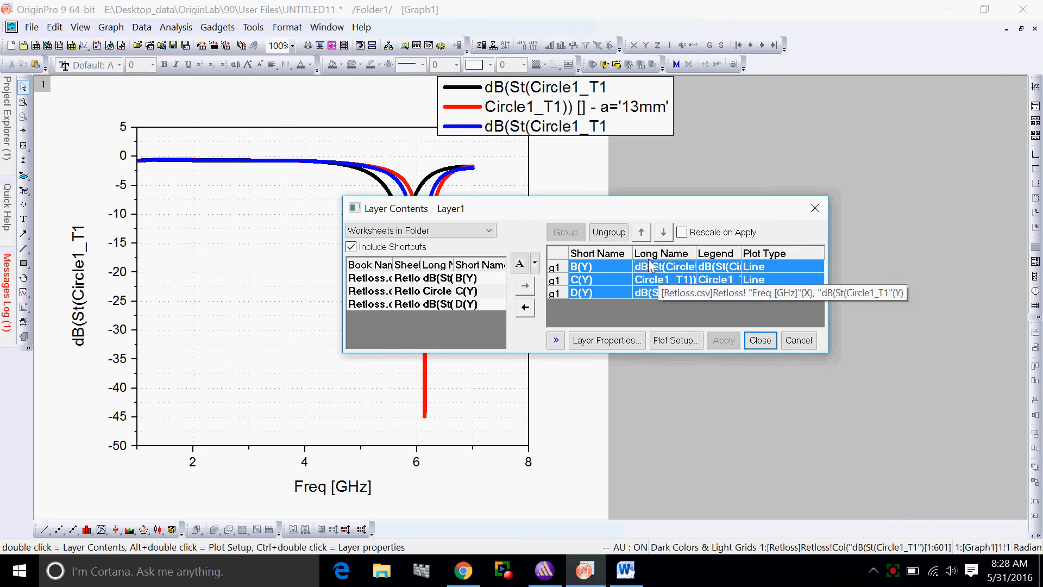
click(611, 235)
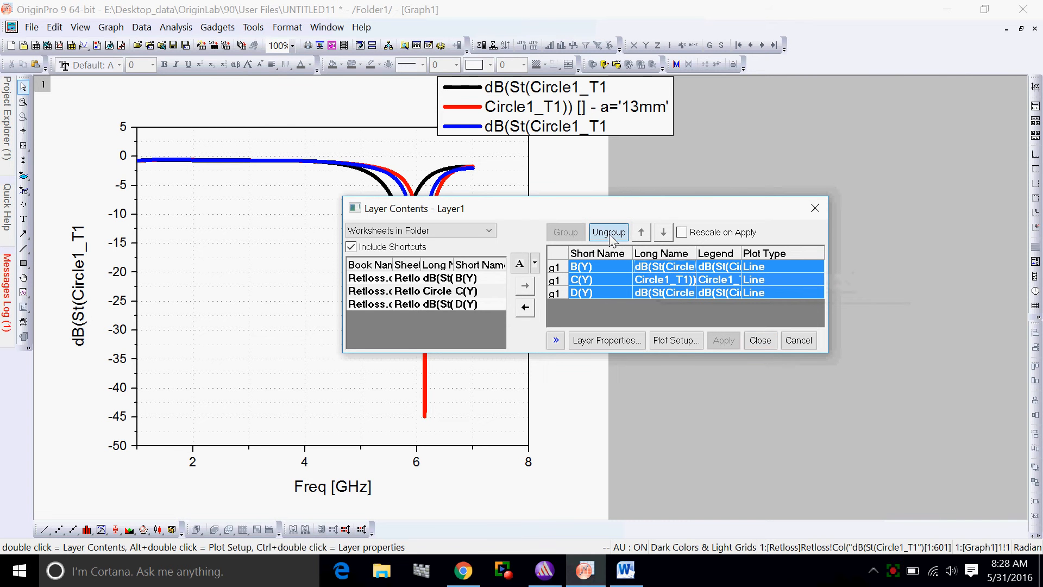
click(738, 342)
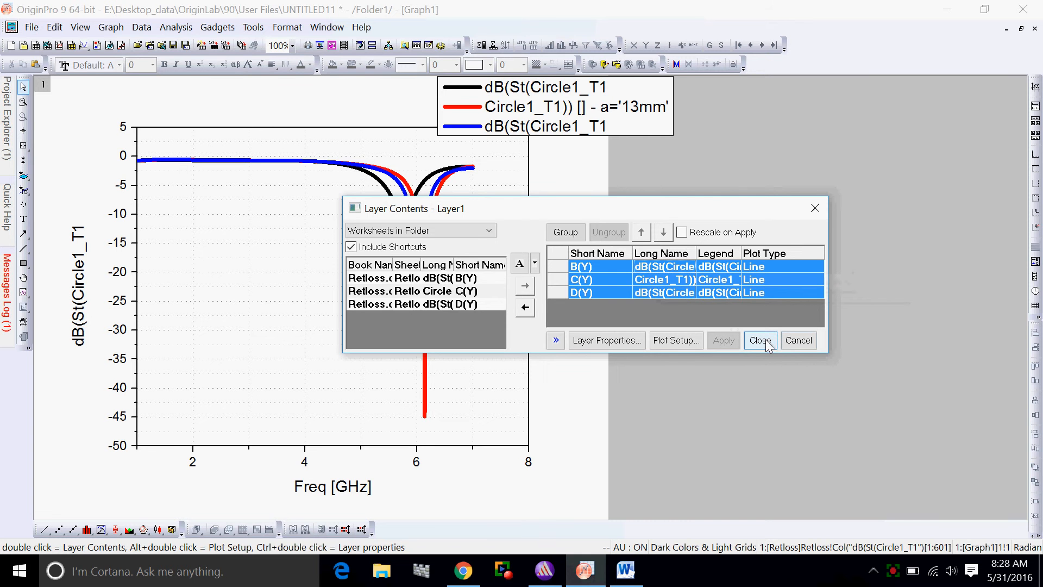
click(761, 341)
Set the line style of the red return loss curve to Dot, apply it and close the plot properties
double_click(413, 189)
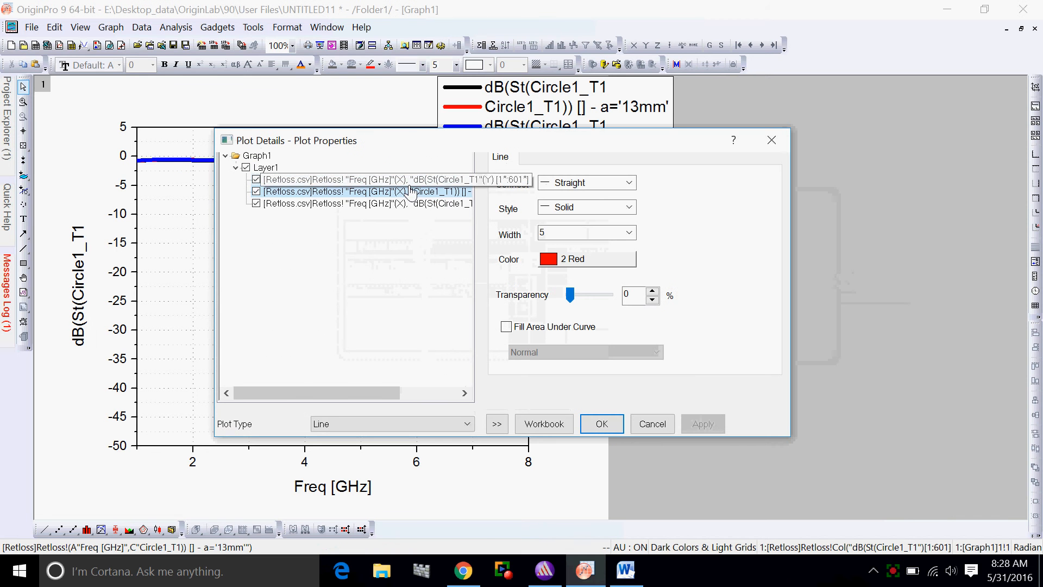
click(597, 207)
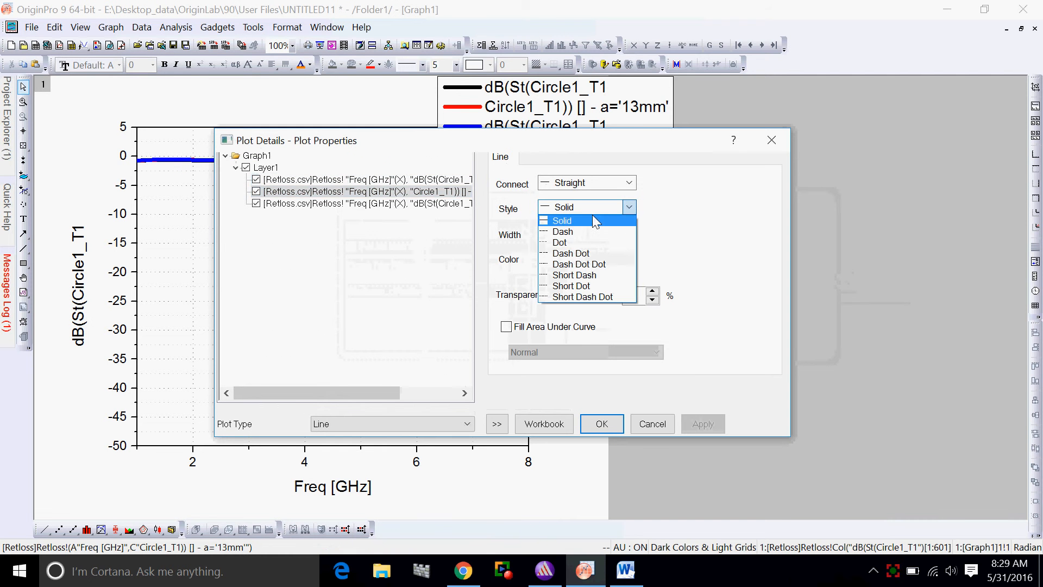
click(565, 243)
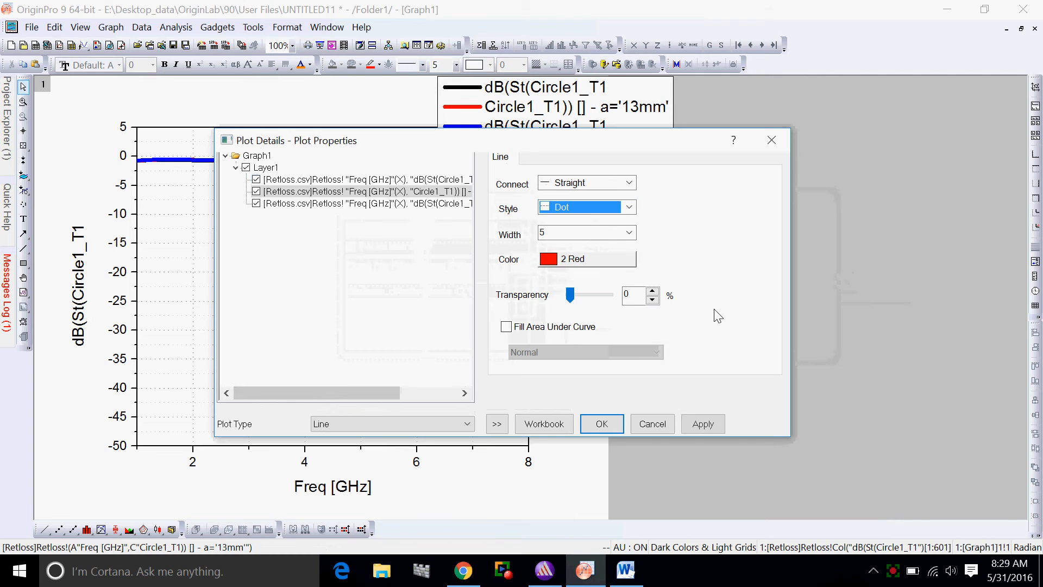
click(701, 424)
click(580, 266)
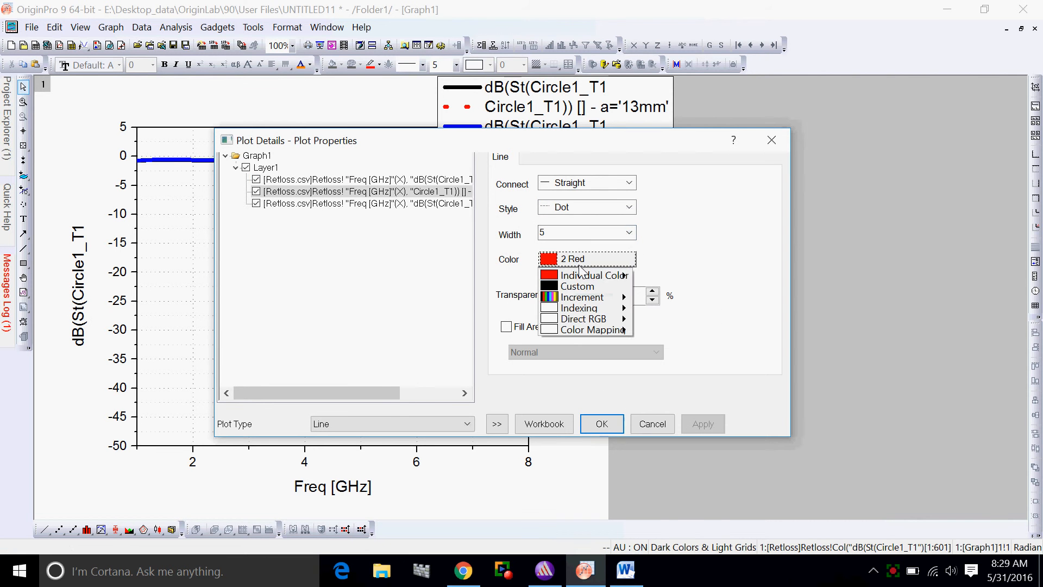
mouse_move(609, 276)
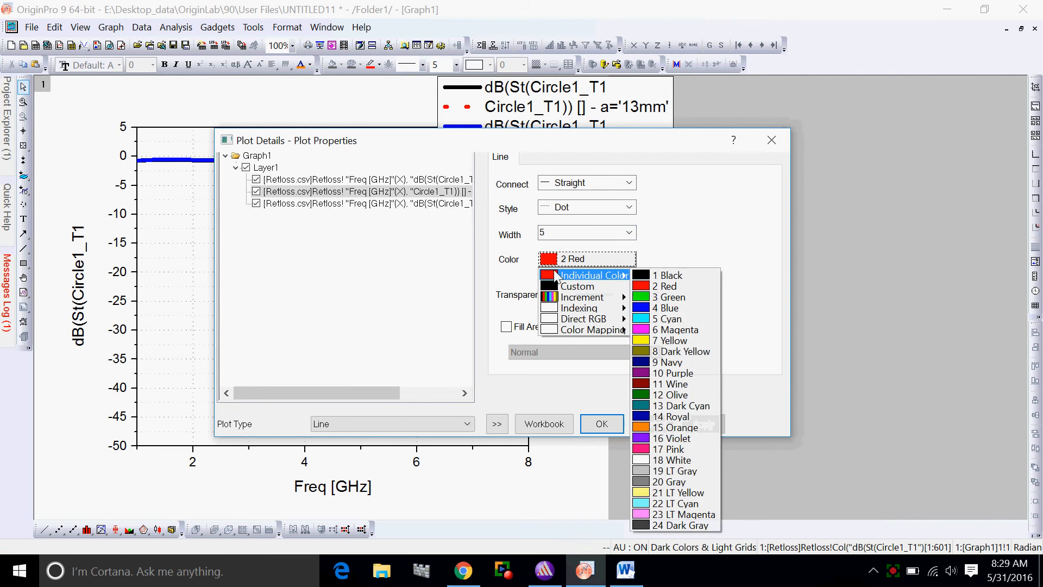
click(602, 423)
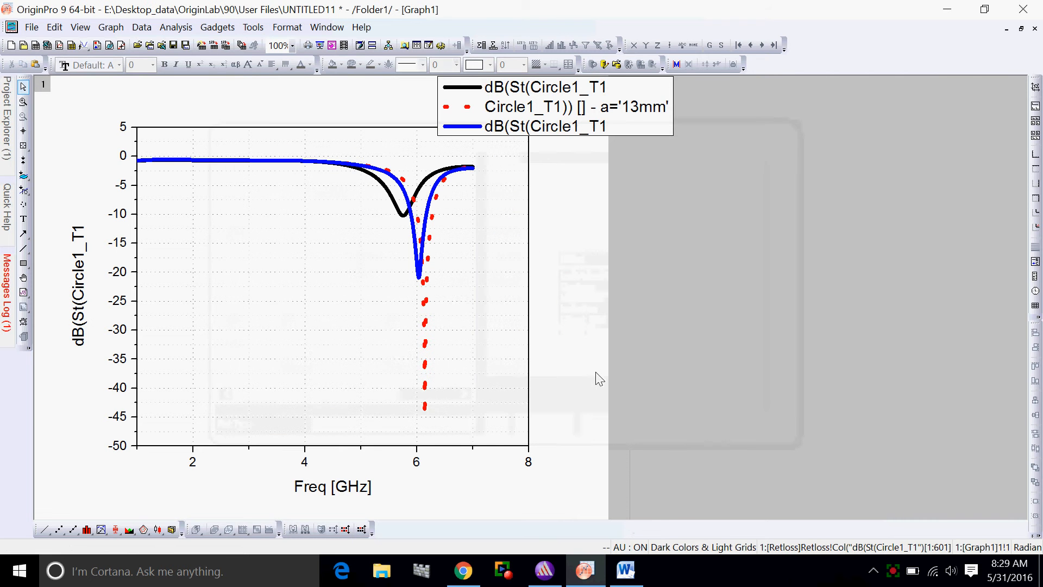
Set the line style of the black return loss curve to Dash Dot Dot, apply it and close the plot properties
click(400, 210)
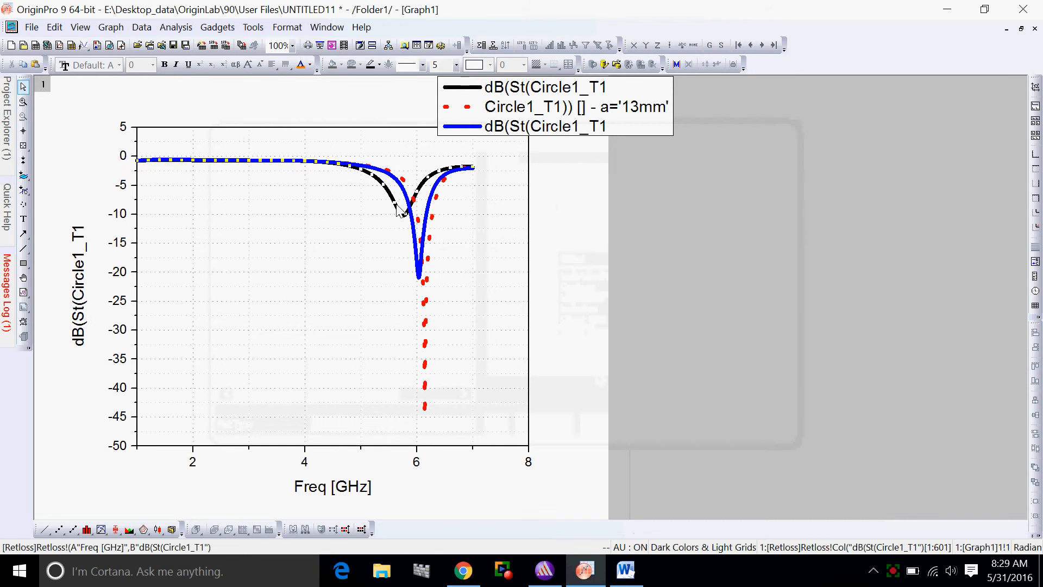
double_click(400, 211)
click(629, 207)
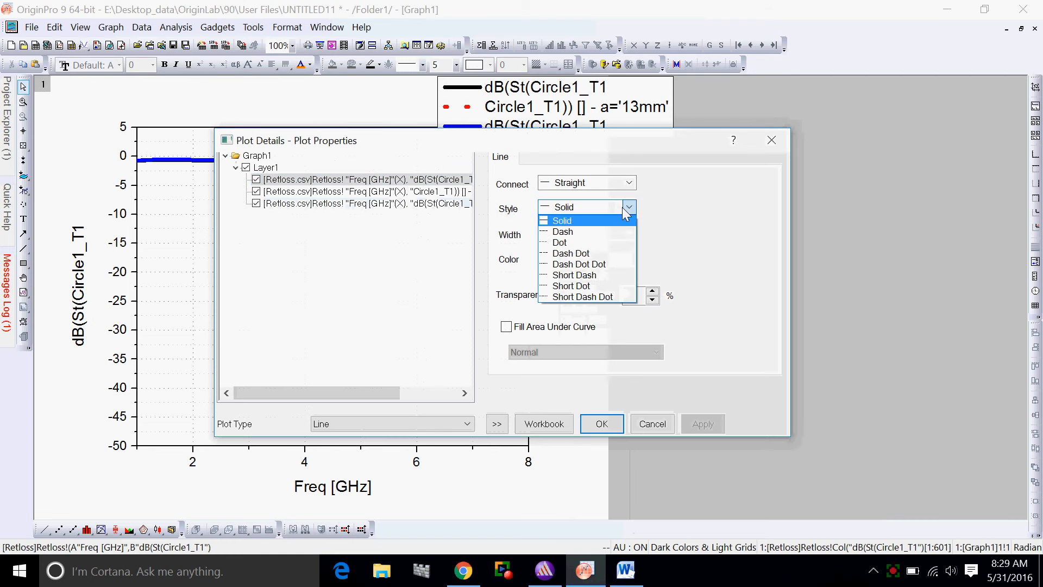
click(591, 265)
click(703, 423)
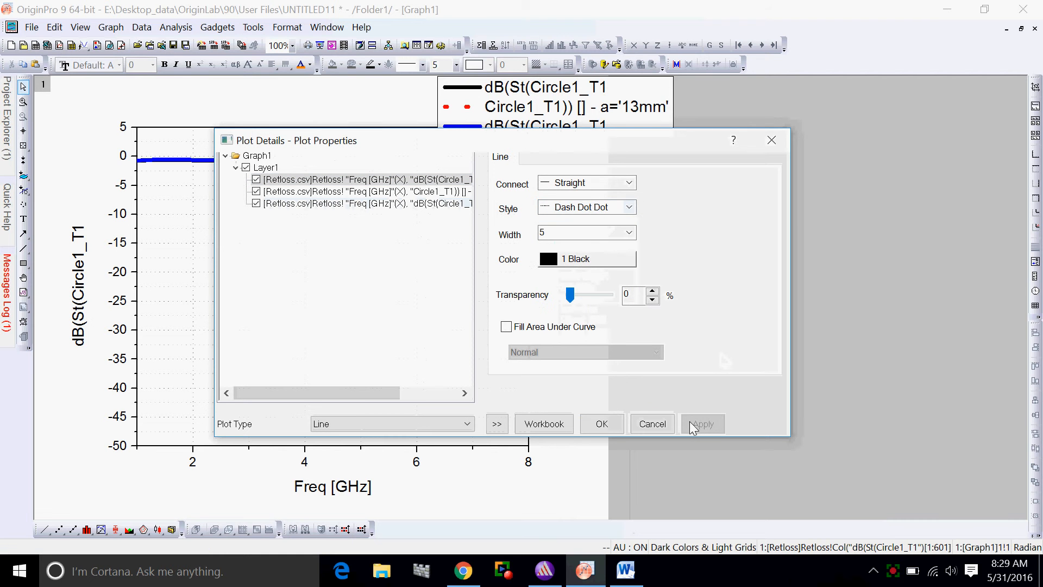
click(602, 424)
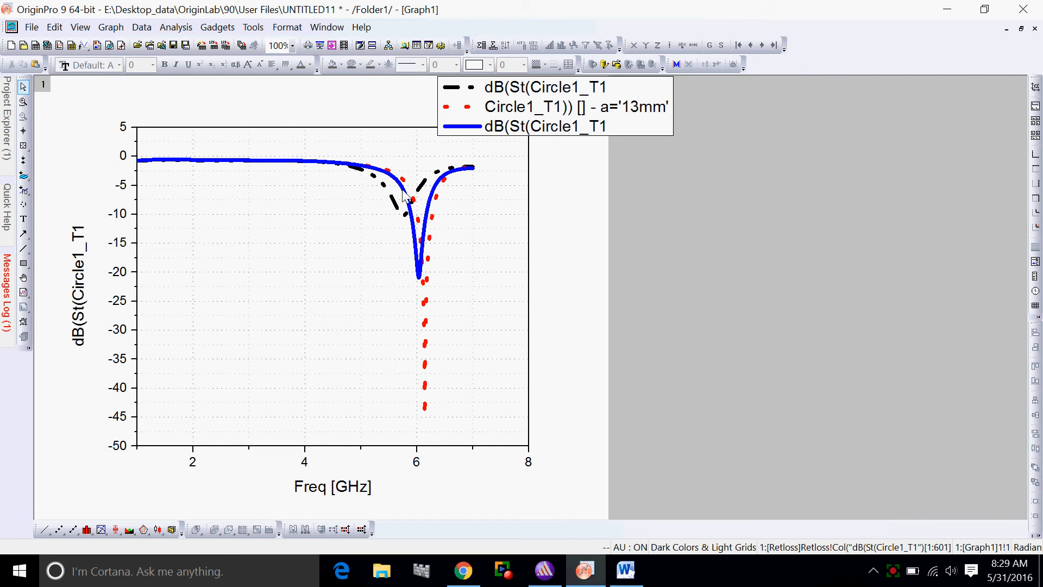
Replace the first two legend entries, for the black and red curves, with X1 and X2
double_click(510, 91)
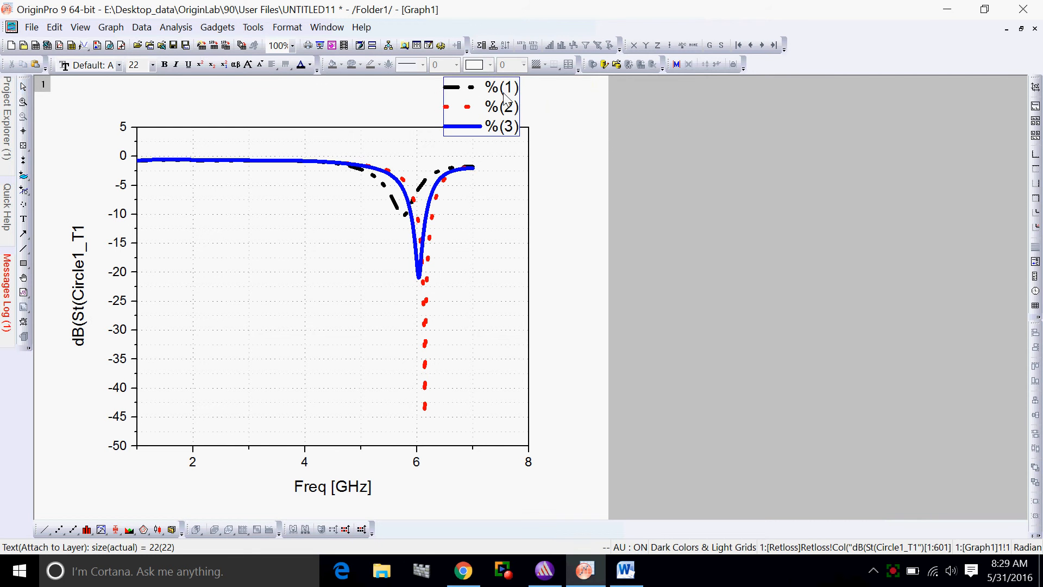
key(Right)
key(Delete)
key(BackSpace)
key(BackSpace)
key(BackSpace)
text(X1)
key(BackSpace)
key(BackSpace)
key(BackSpace)
key(BackSpace)
text(X2)
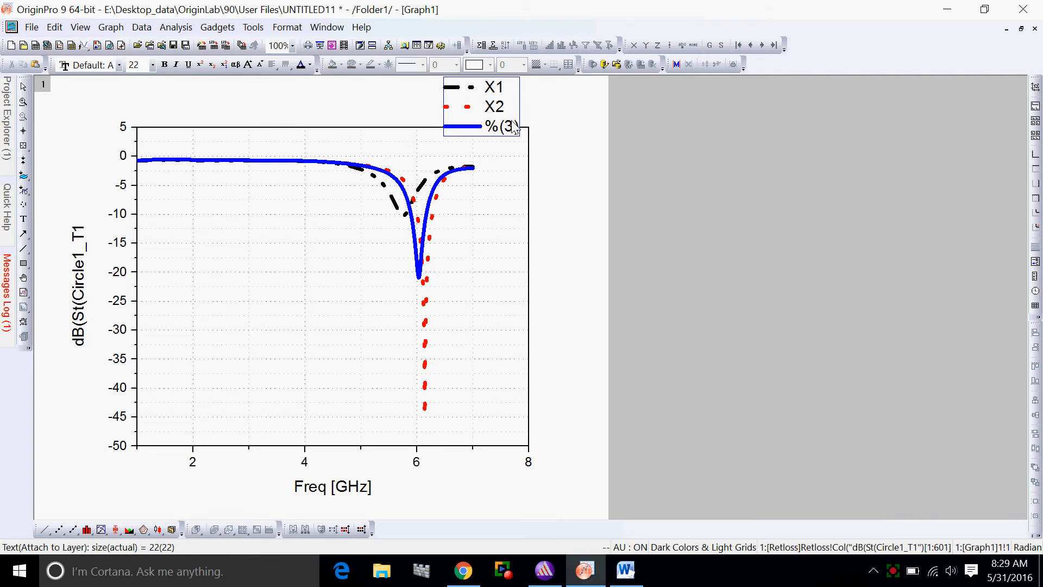
Replace the blue curve's legend entry with X3 and finish editing the legend text
key(BackSpace)
key(BackSpace)
key(BackSpace)
key(BackSpace)
text(X3)
click(601, 139)
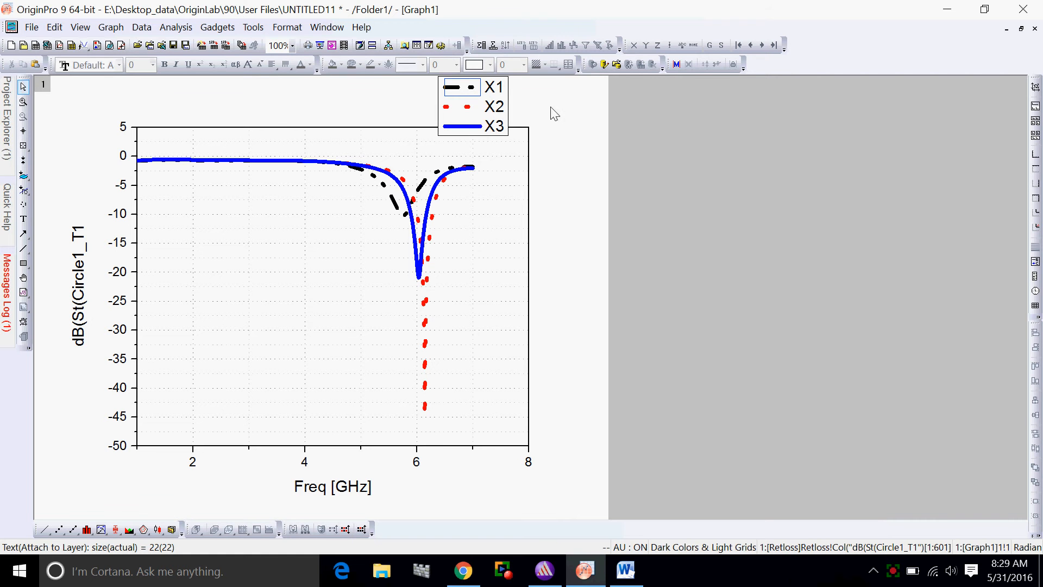
Move the legend into the plot's lower left corner, inside the axes frame, and deselect it
click(507, 102)
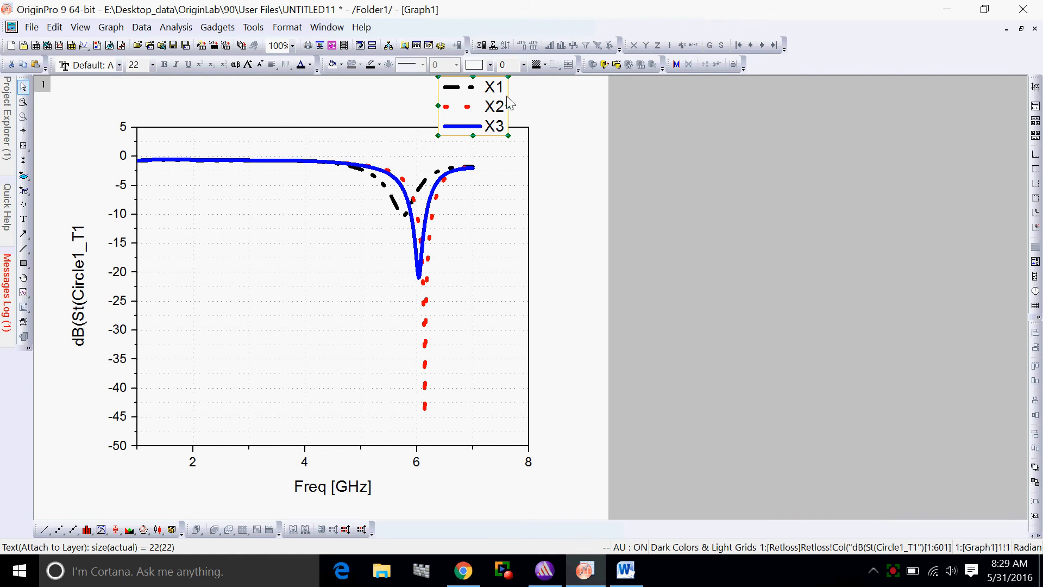
drag(481, 93, 191, 392)
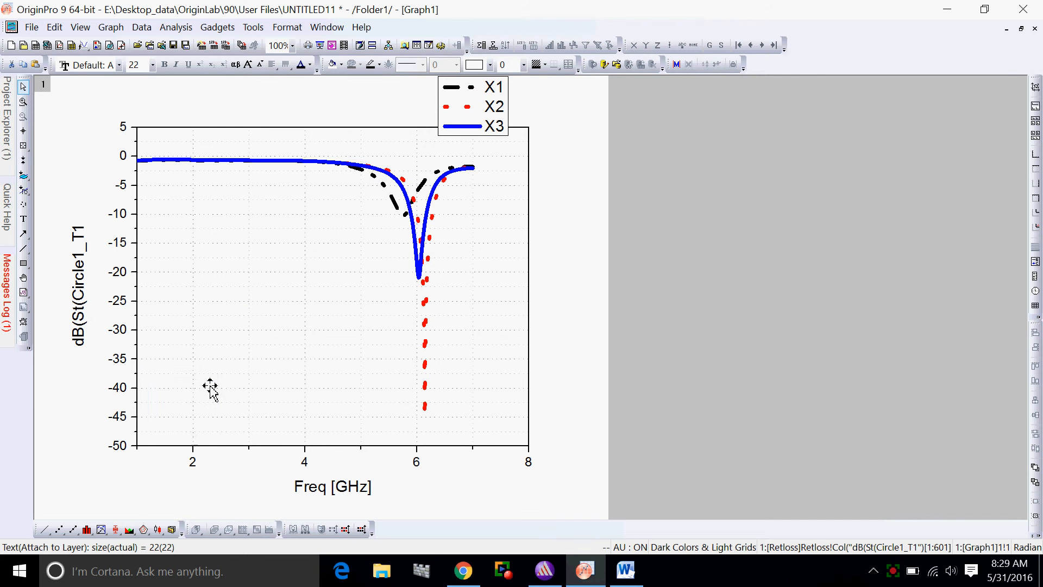
click(263, 381)
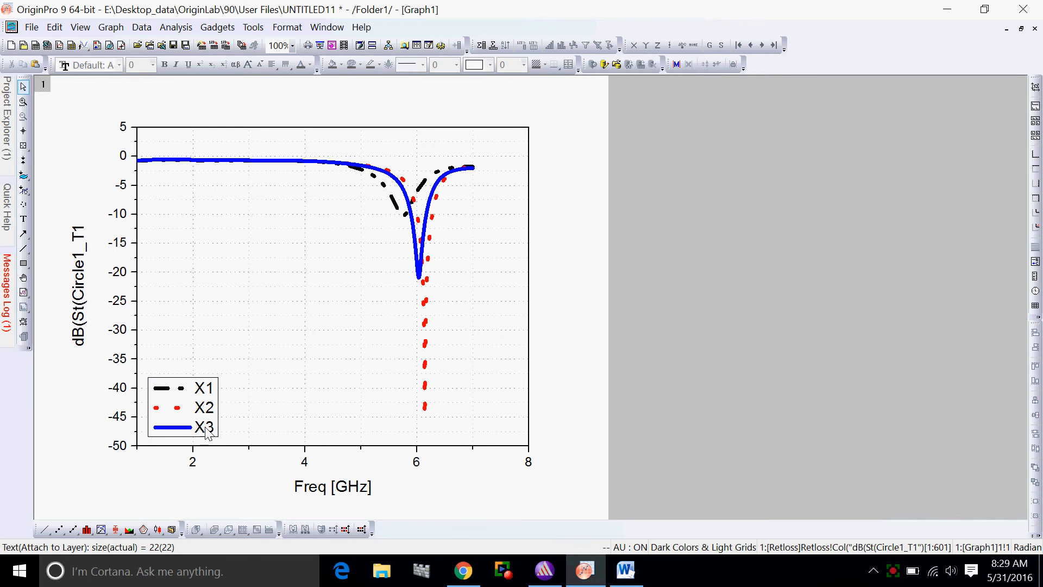
Set the legend's background to White Out in its object properties and confirm
click(221, 401)
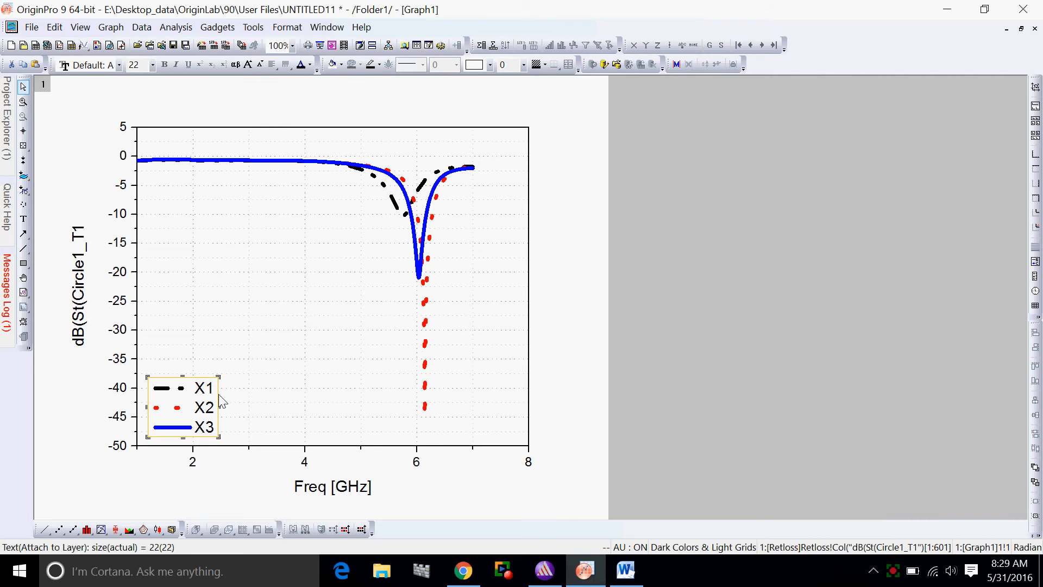
right_click(221, 405)
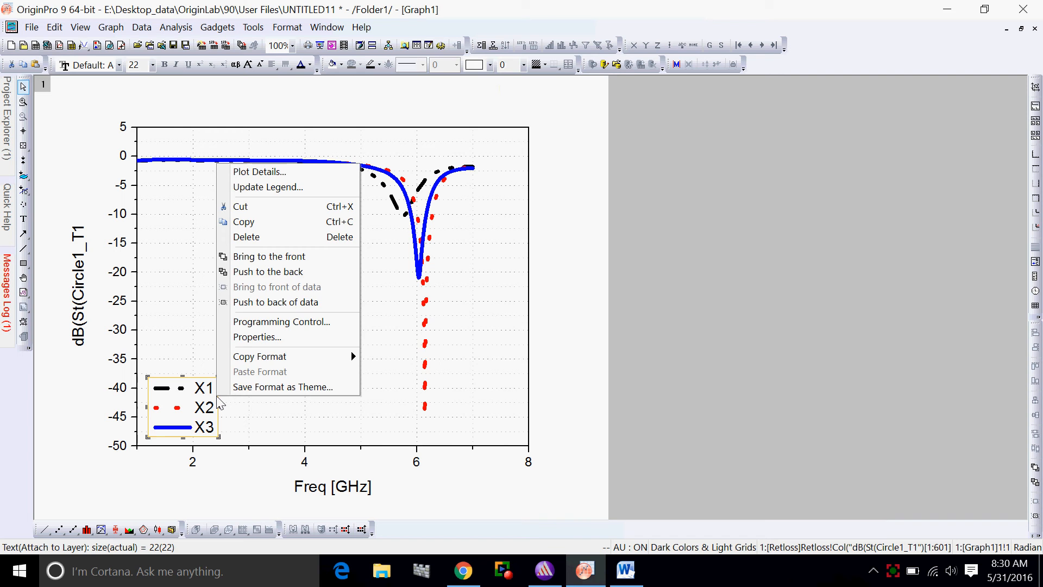
click(252, 340)
click(435, 150)
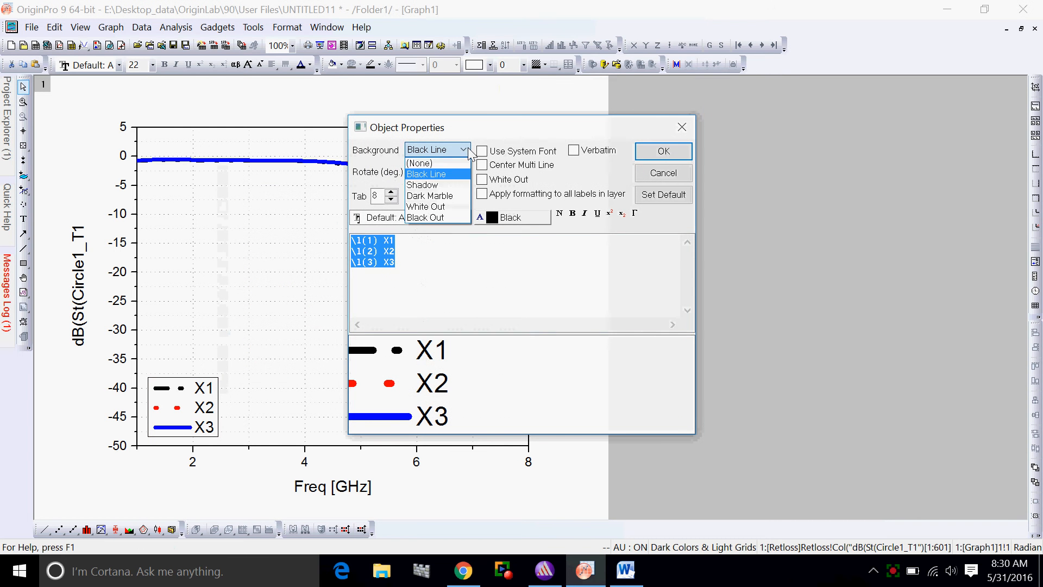
click(429, 207)
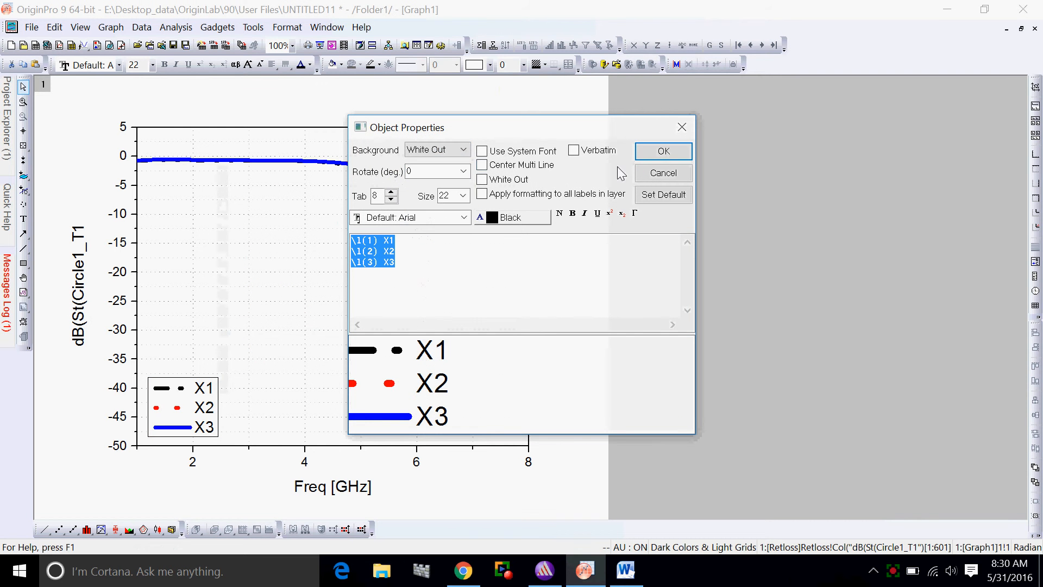
click(664, 152)
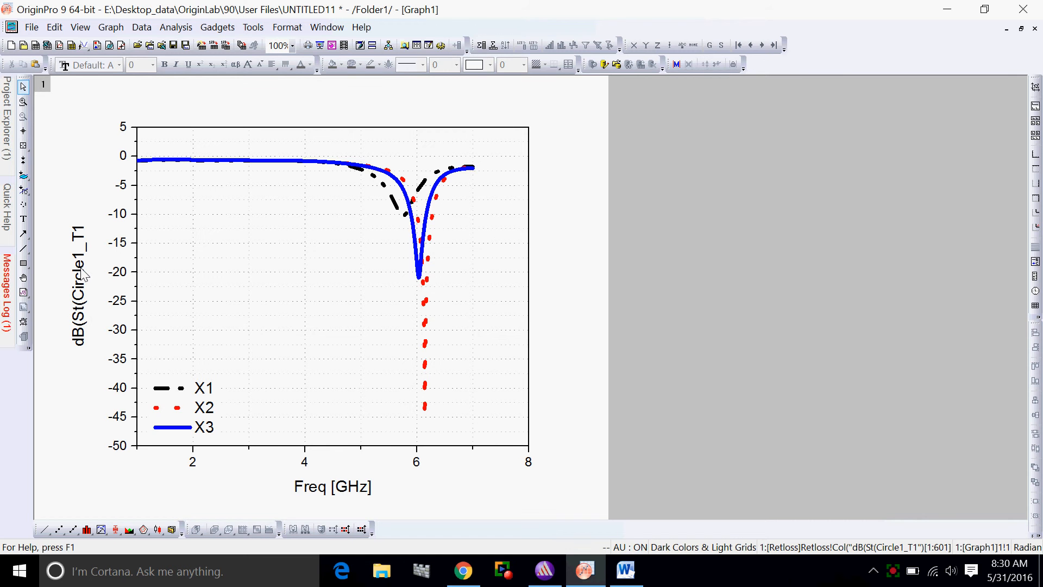
click(1022, 29)
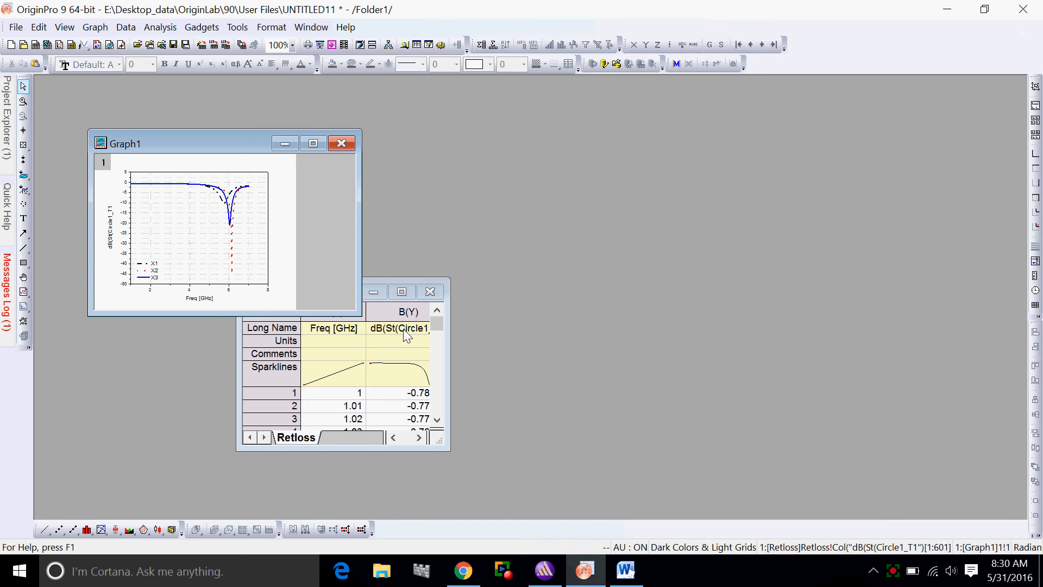
click(318, 142)
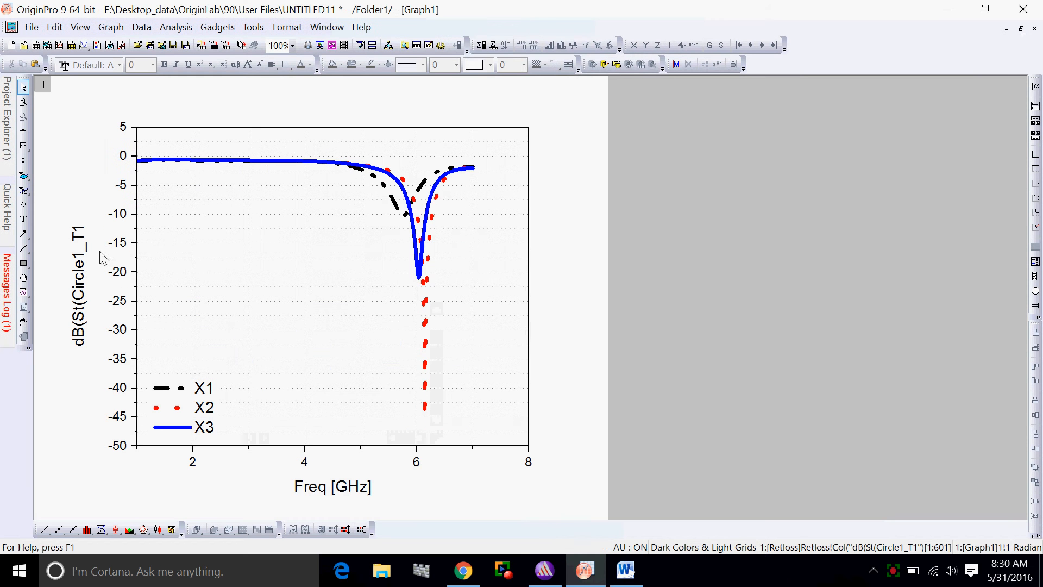
Replace the Y axis title with "Return Loss (dB)" and finish editing the text
double_click(83, 283)
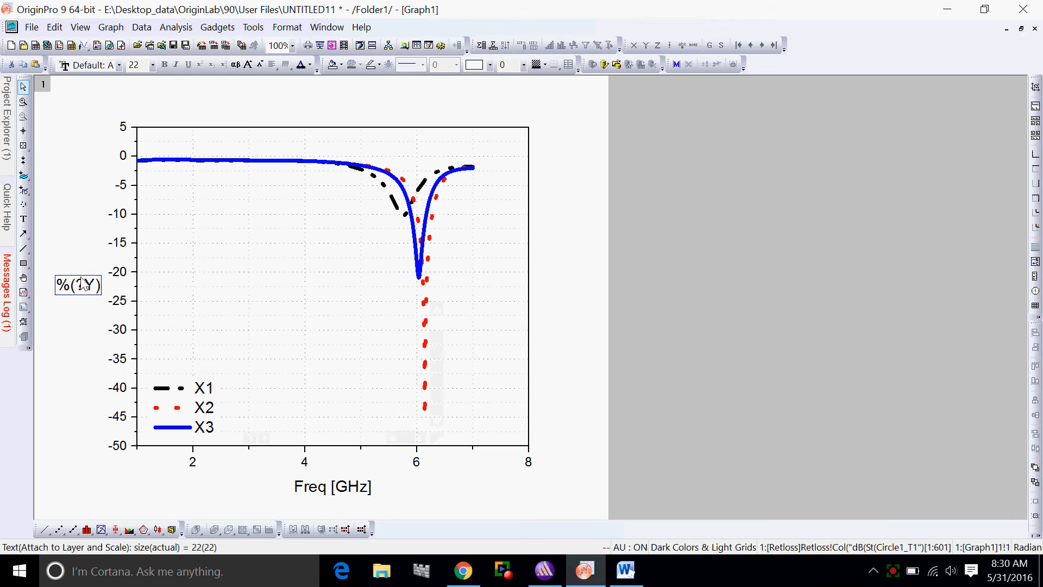
key(Right)
key(Right)
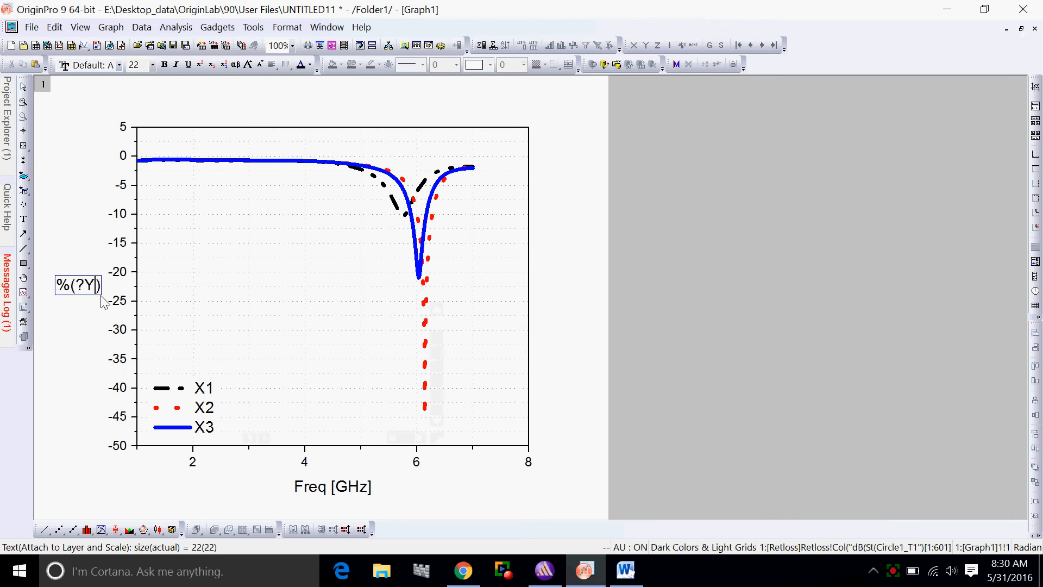
key(BackSpace)
key(BackSpace)
key(BackSpace)
key(BackSpace)
key(BackSpace)
text(Ret)
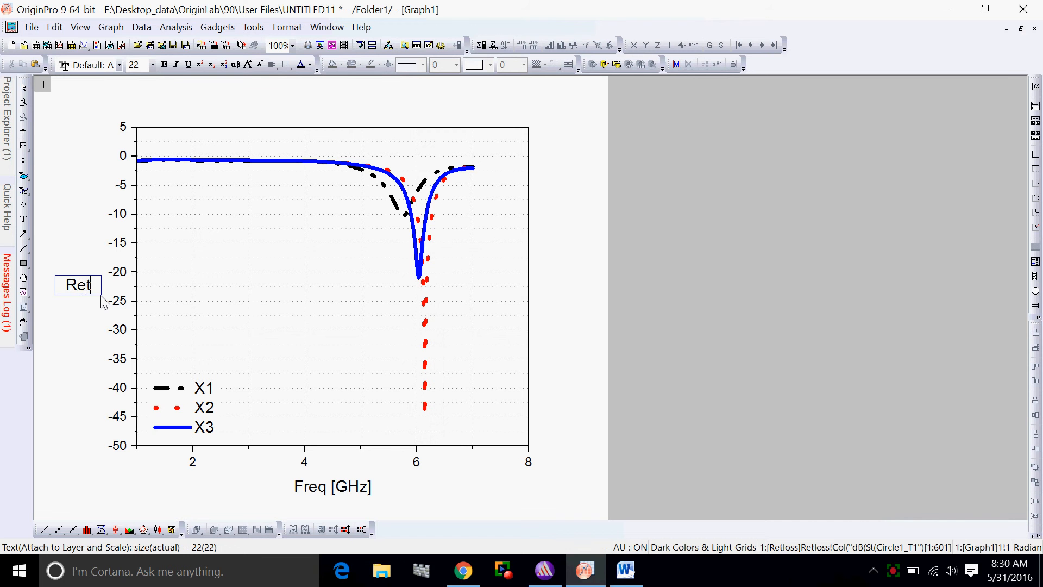
text(urn Loss ()
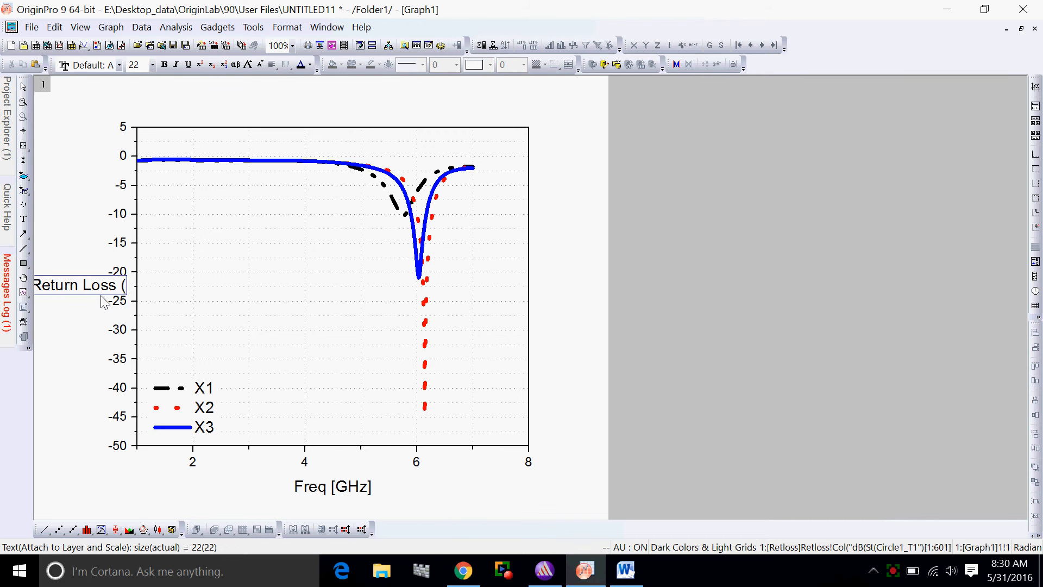
text(dB))
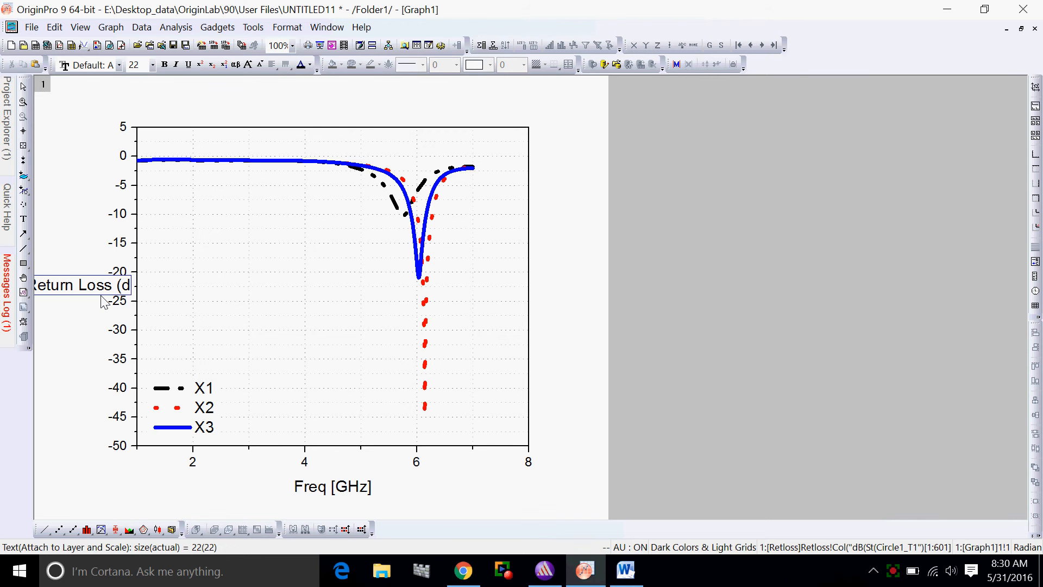
click(100, 326)
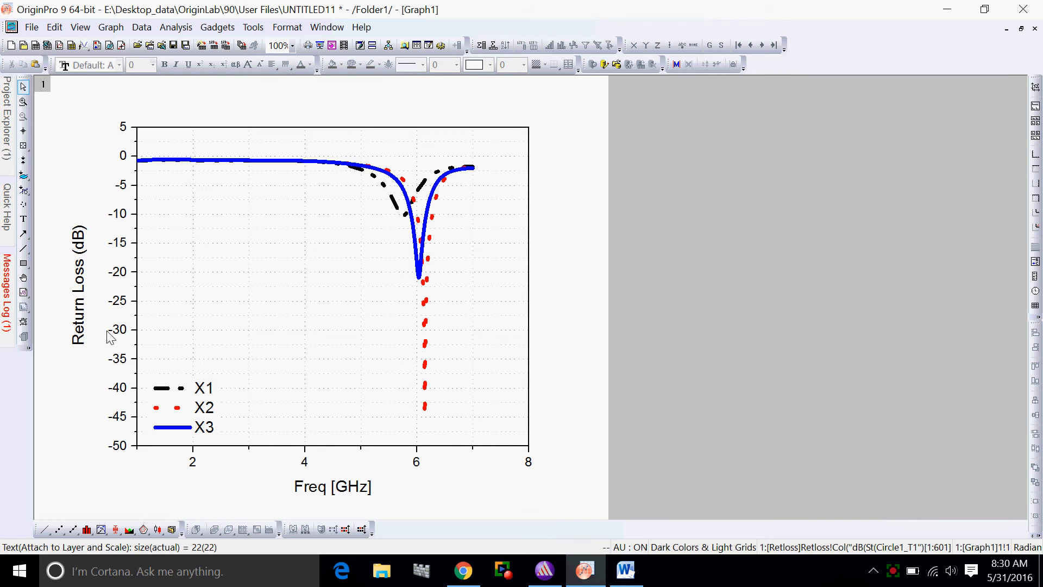
Set the font size of the Y axis title to 36 in its object properties and confirm
click(80, 283)
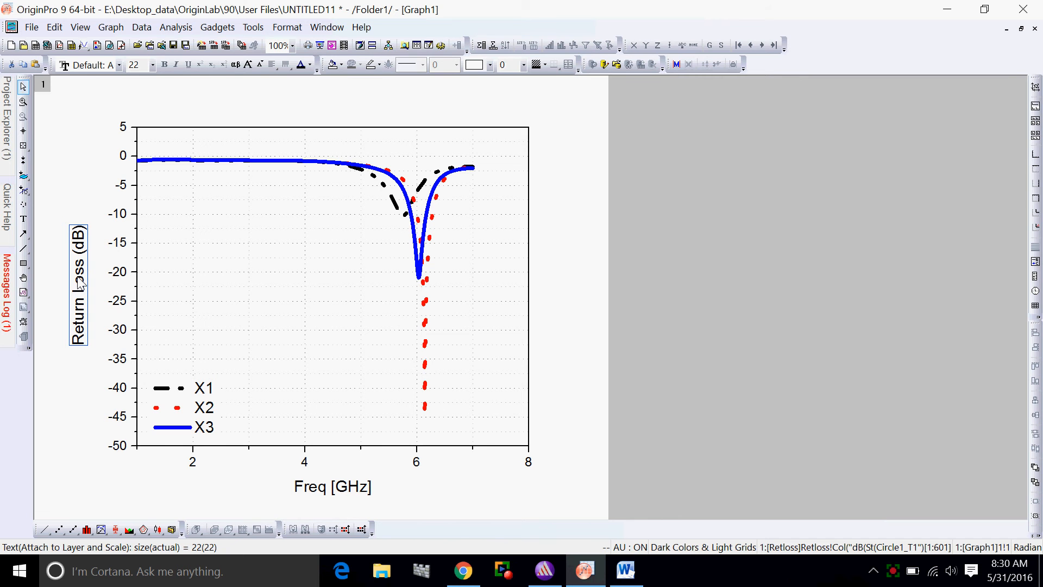
right_click(79, 283)
click(124, 420)
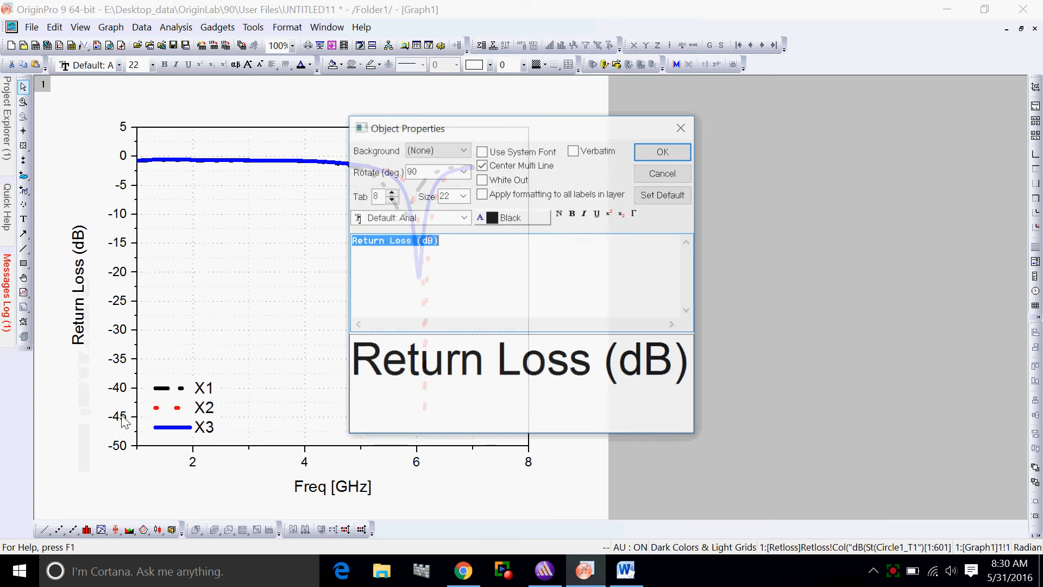
click(463, 196)
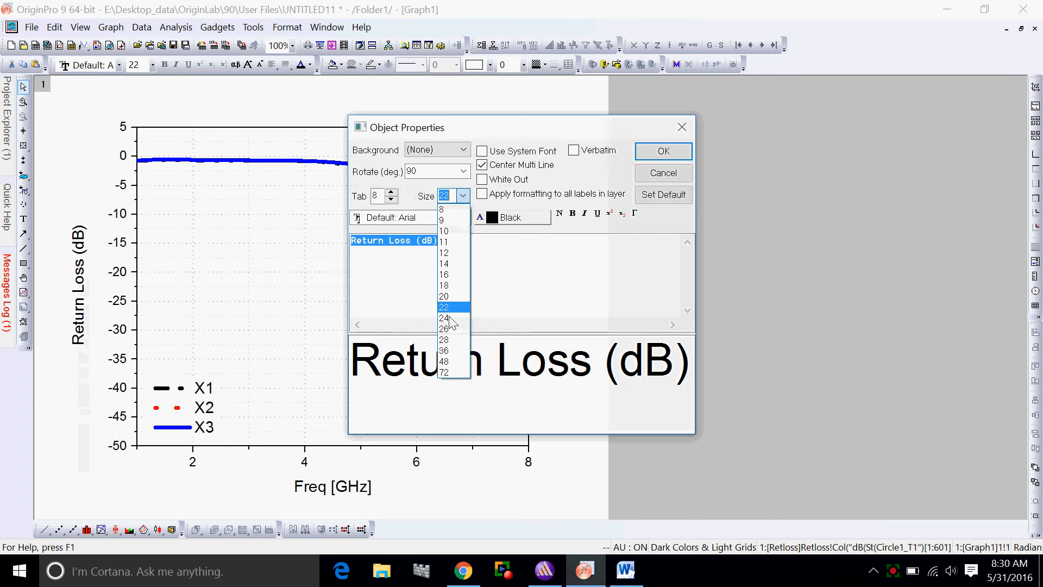
click(446, 351)
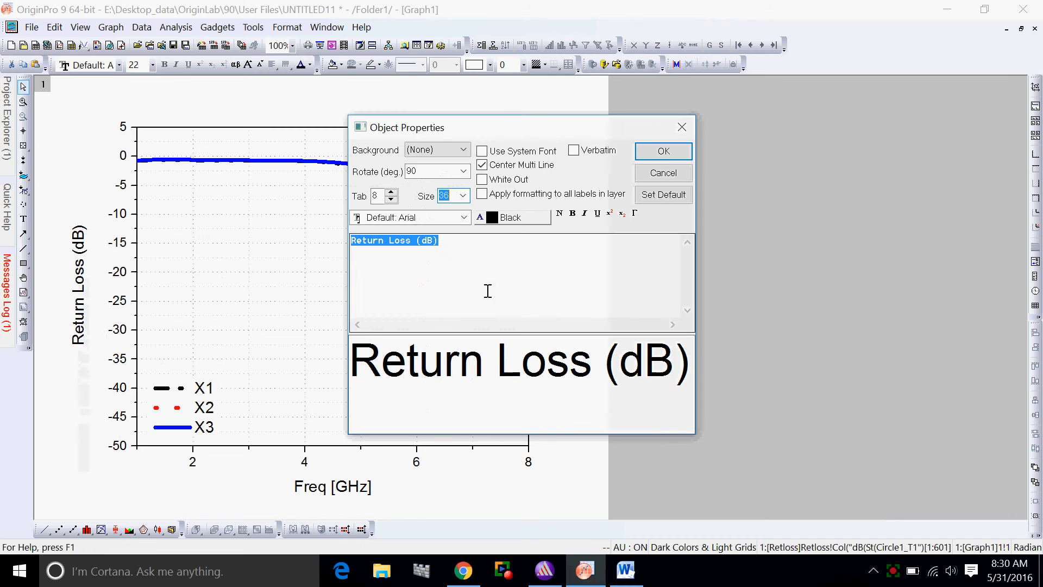
click(663, 156)
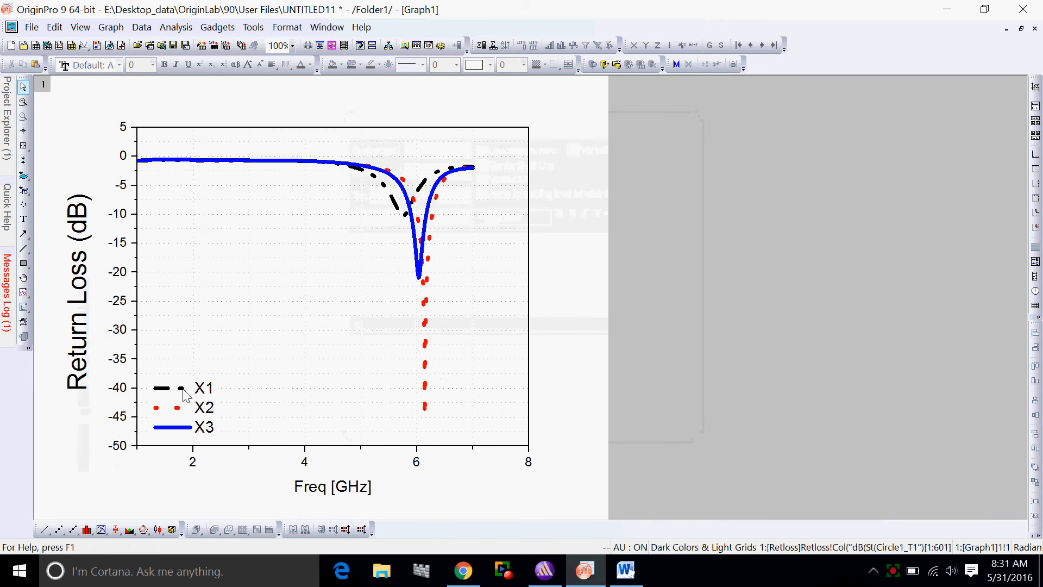
Set the font size of the Y axis title "Return Loss (dB)" to 22 in its object properties and confirm
double_click(85, 290)
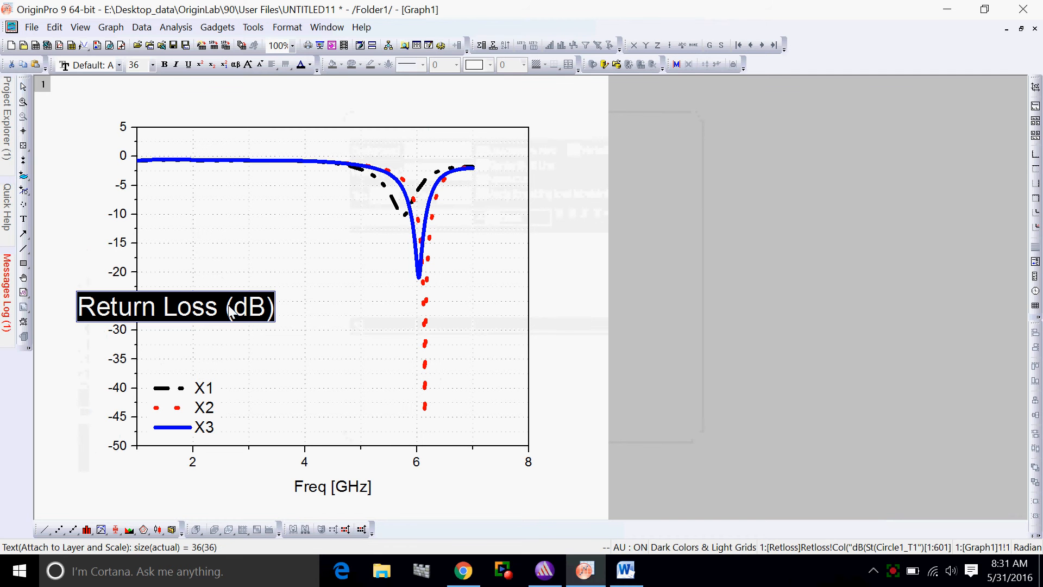
click(272, 302)
right_click(85, 233)
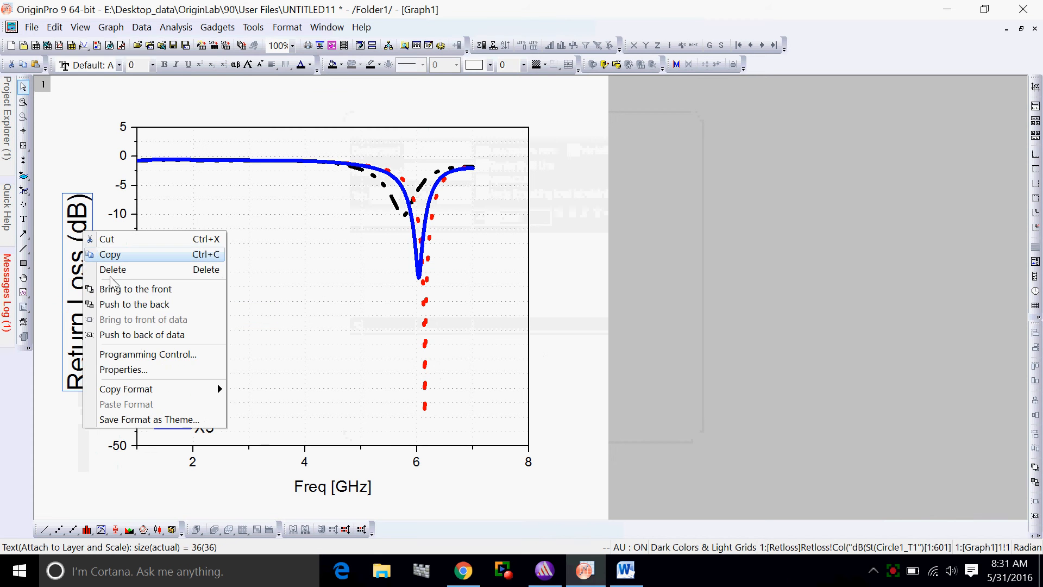
click(123, 370)
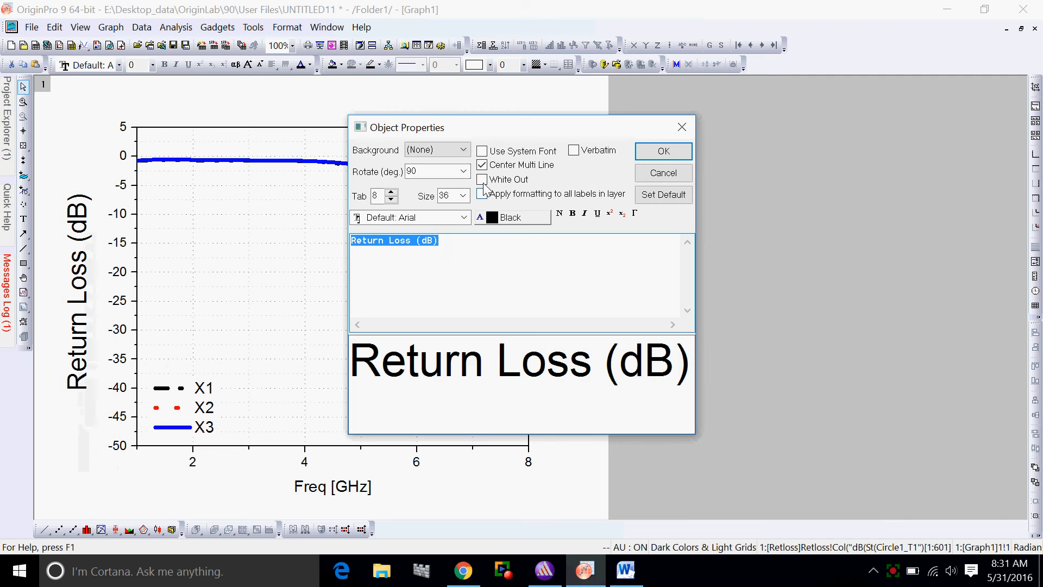
click(463, 196)
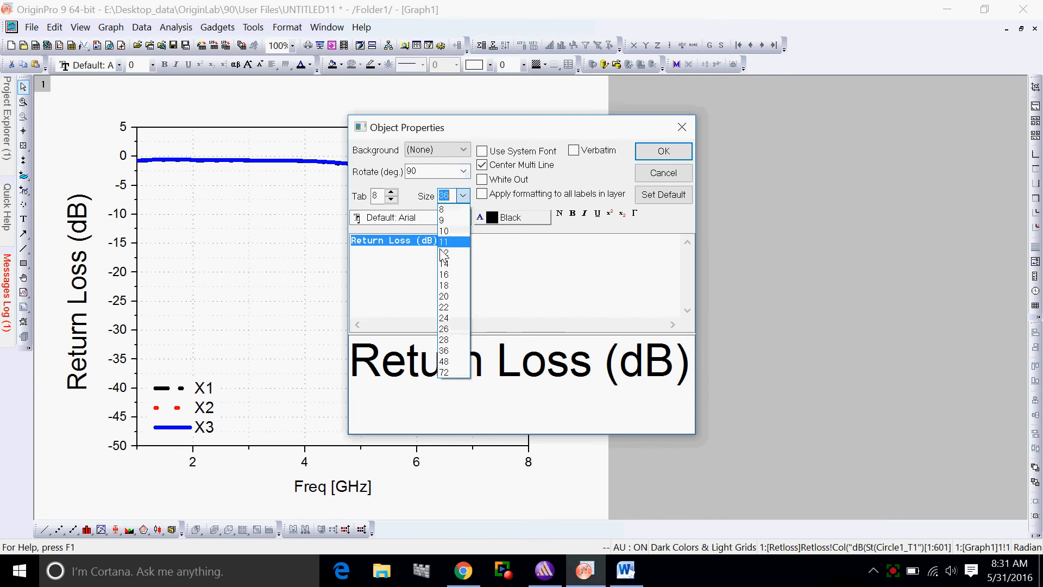
click(449, 306)
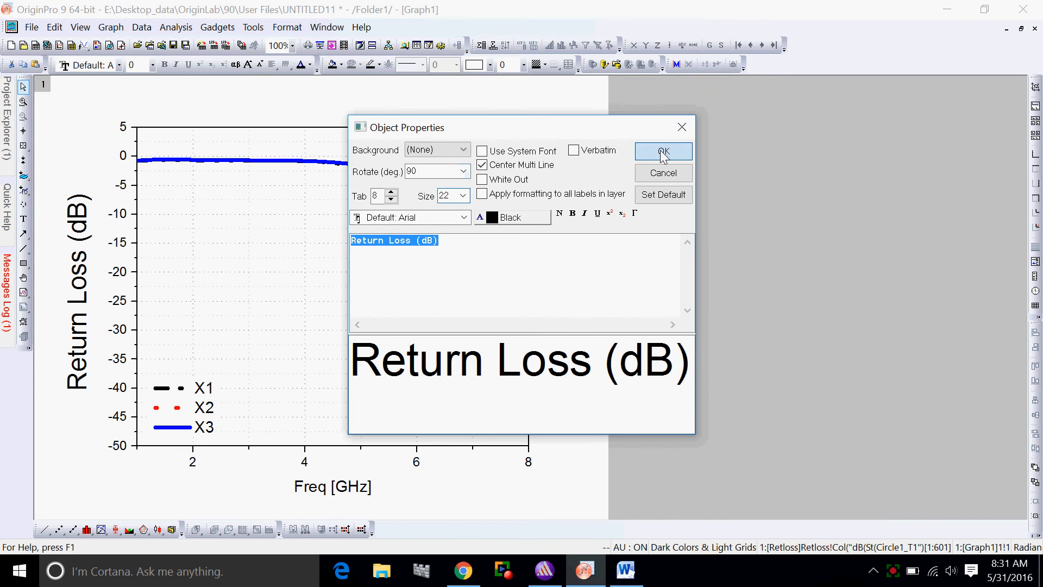
click(663, 153)
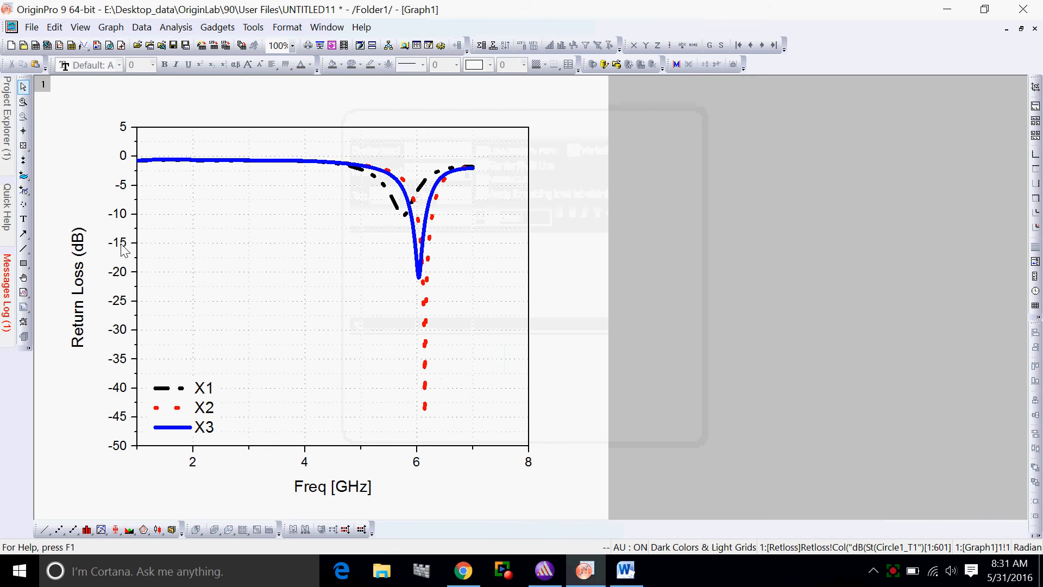
Try a font size of 26 for the Y axis tick labels, settle on 22 and confirm the axis settings
click(122, 305)
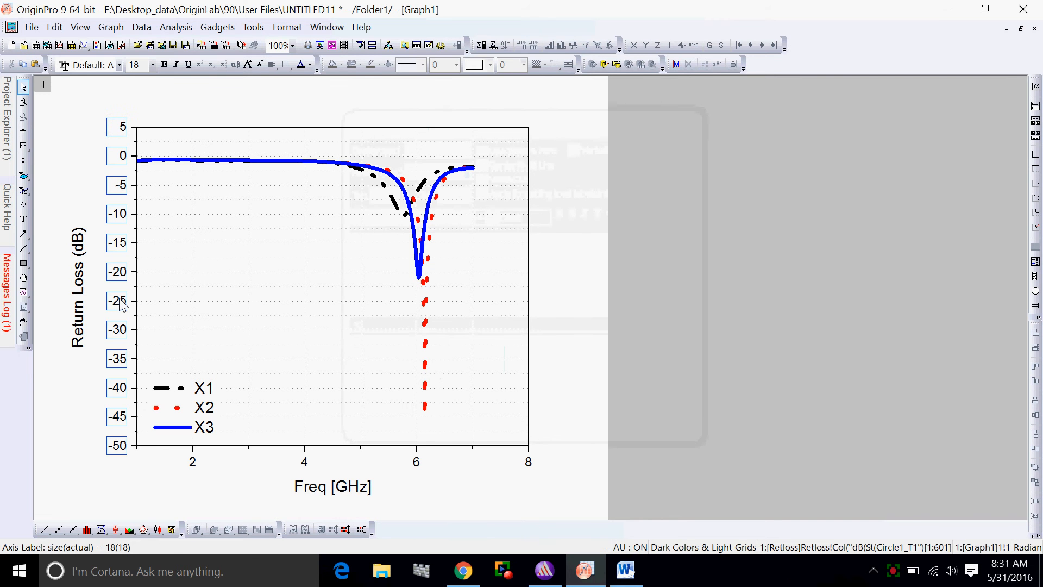
right_click(122, 304)
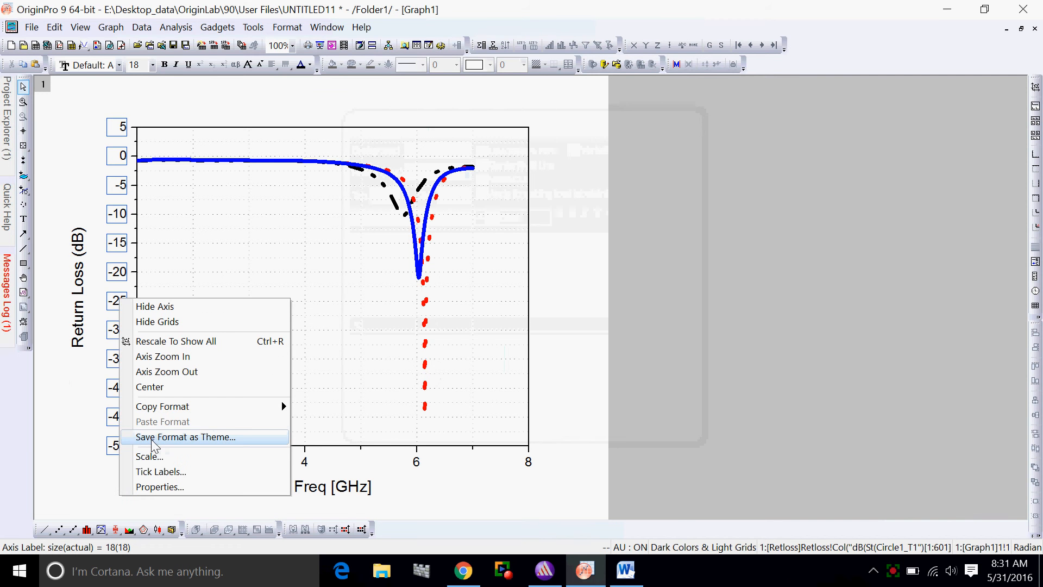
double_click(120, 280)
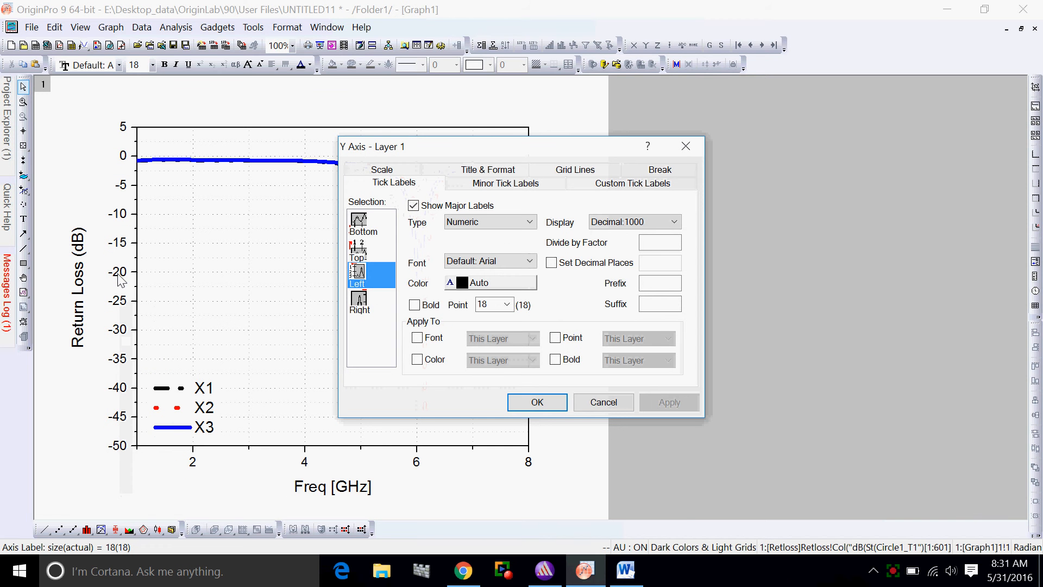
click(506, 304)
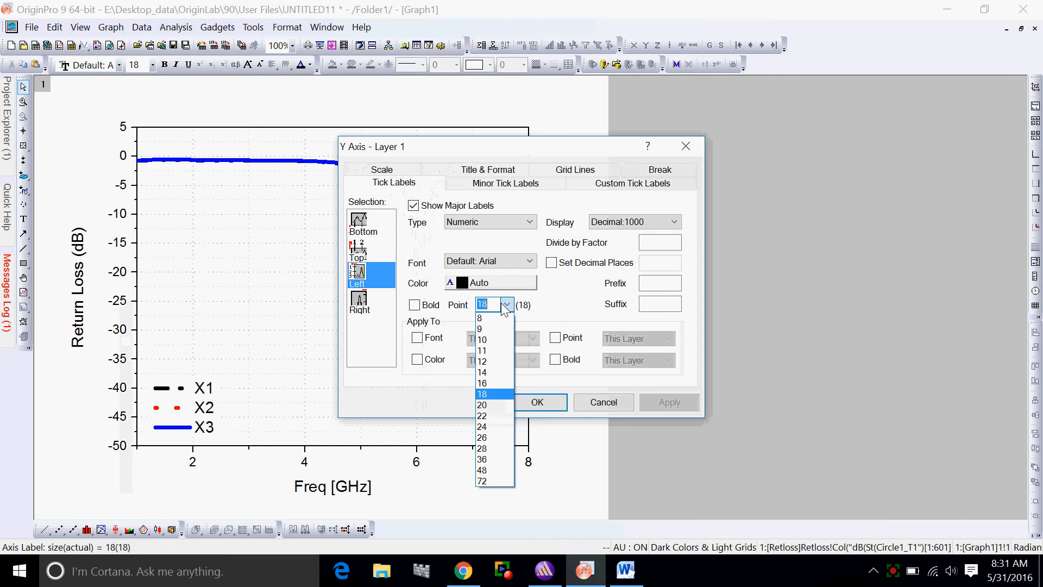
click(486, 437)
click(671, 403)
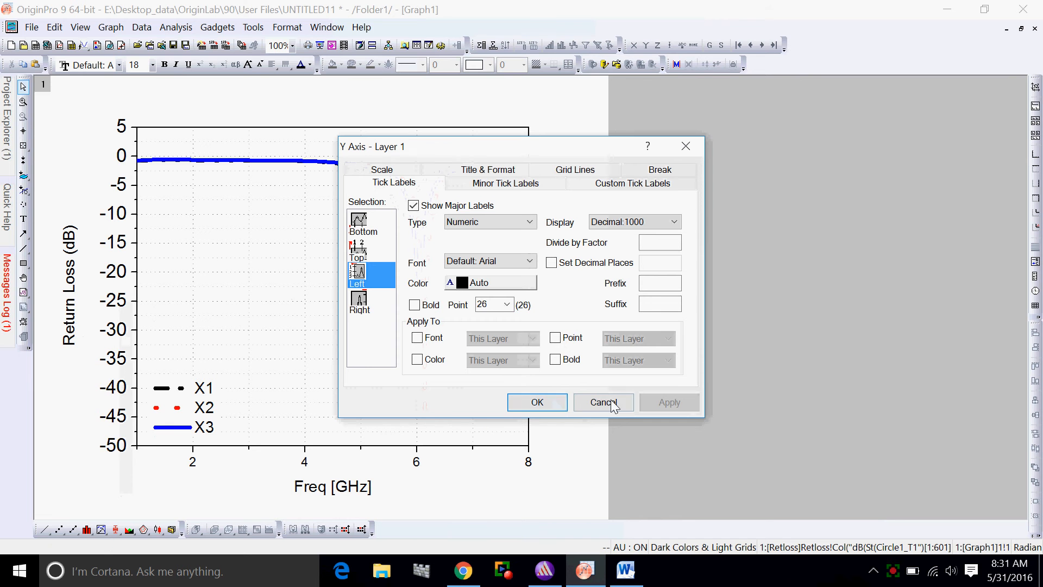
click(507, 305)
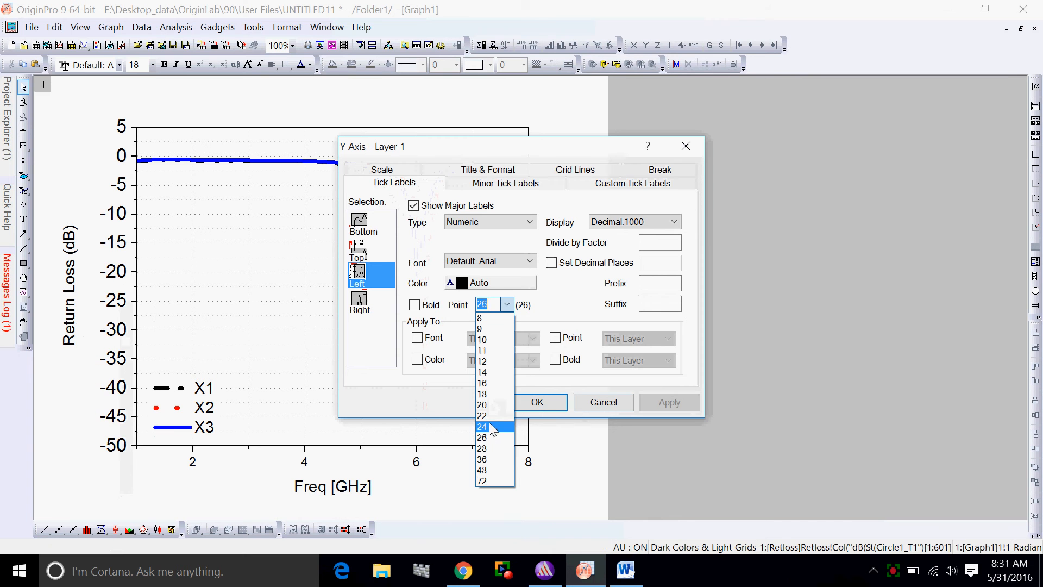
click(482, 416)
click(663, 403)
click(537, 404)
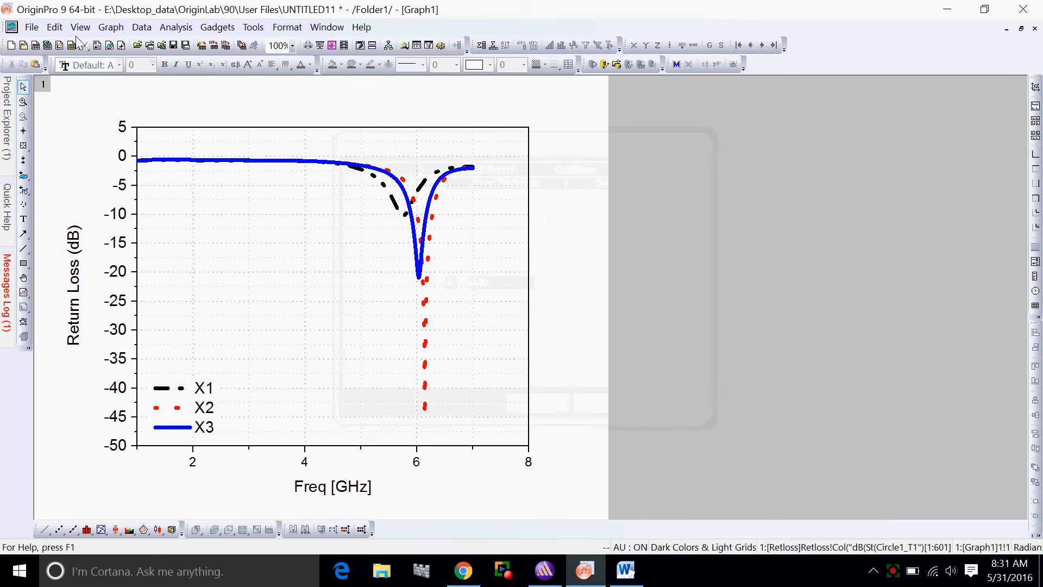
Copy the whole graph page and paste it under the Return Loss heading of the Word document "test"
click(55, 28)
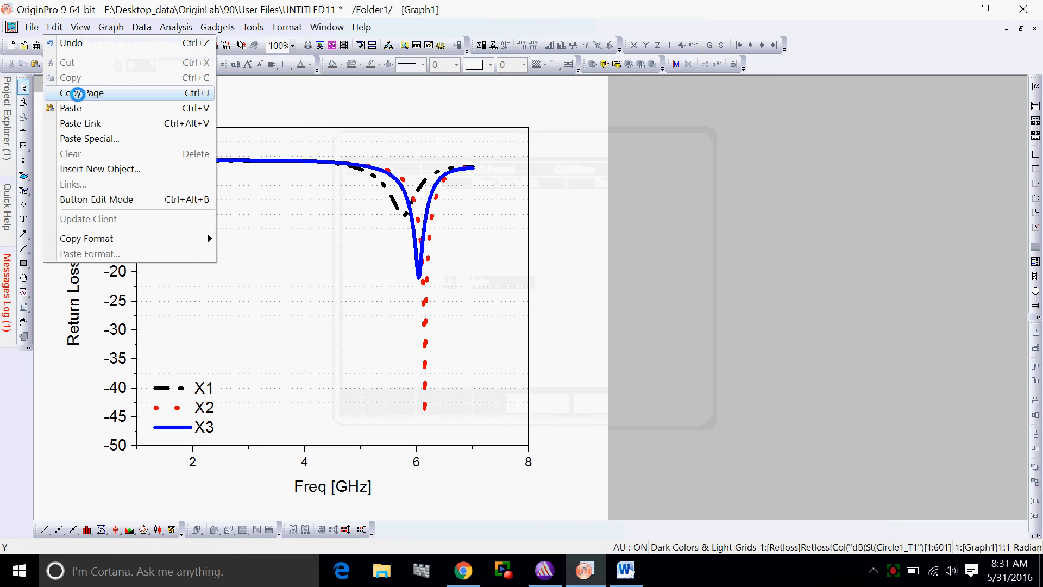
click(73, 93)
click(626, 570)
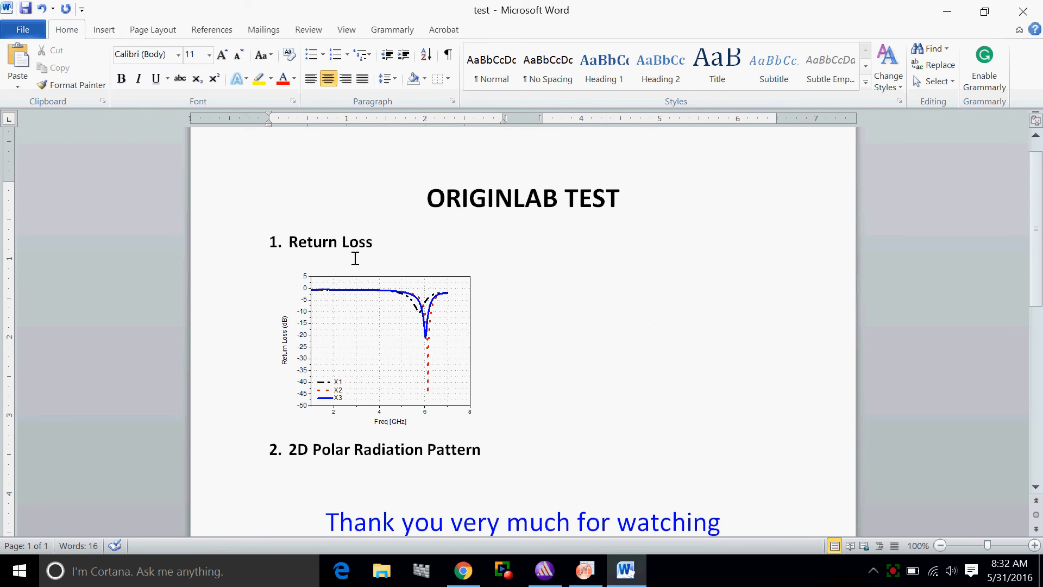
Try widening and narrowing the pasted graph in the Word document, and undo the resizing
click(379, 364)
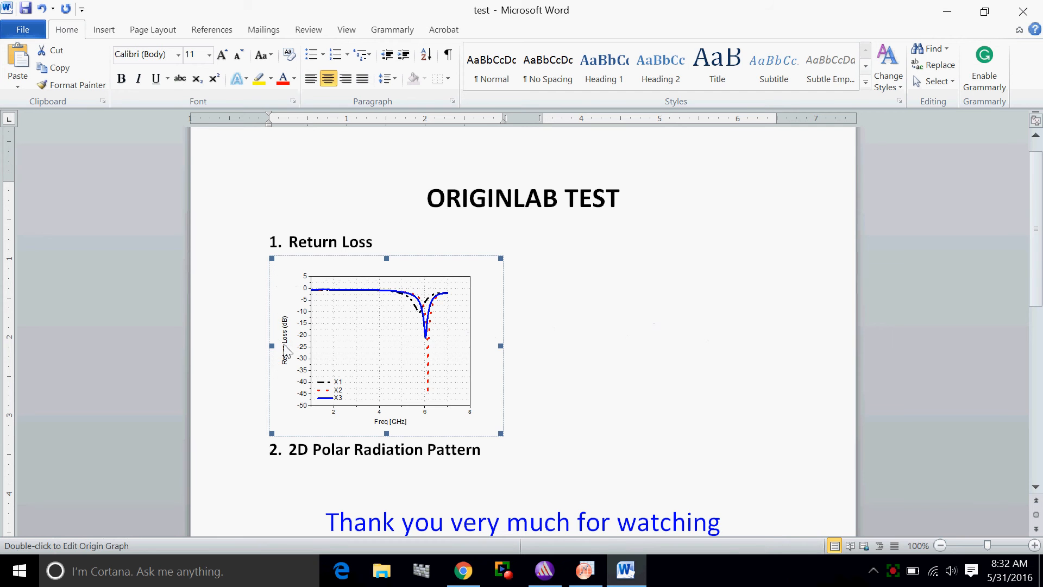
drag(272, 345, 208, 343)
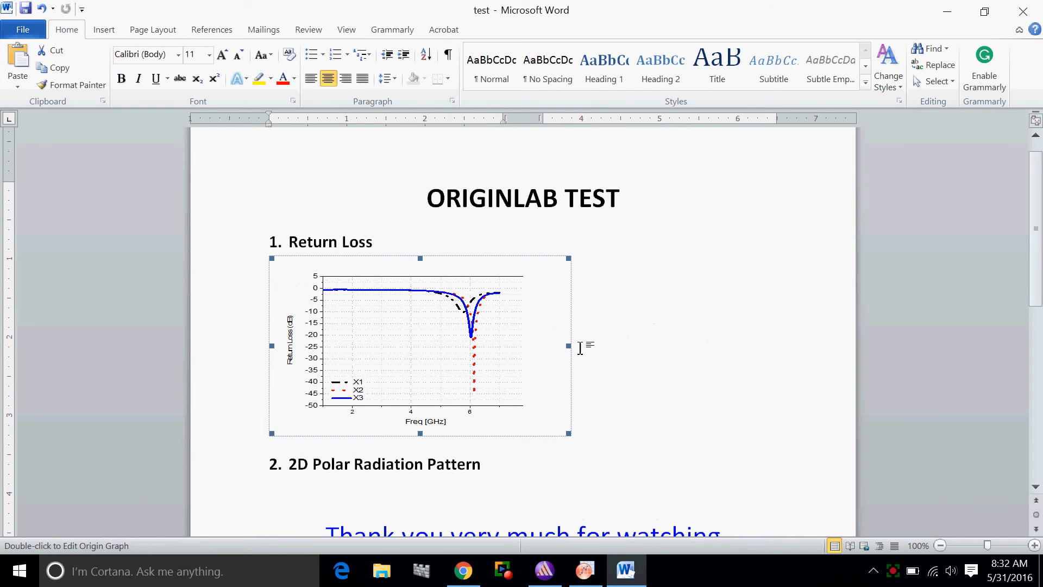
drag(568, 345, 523, 346)
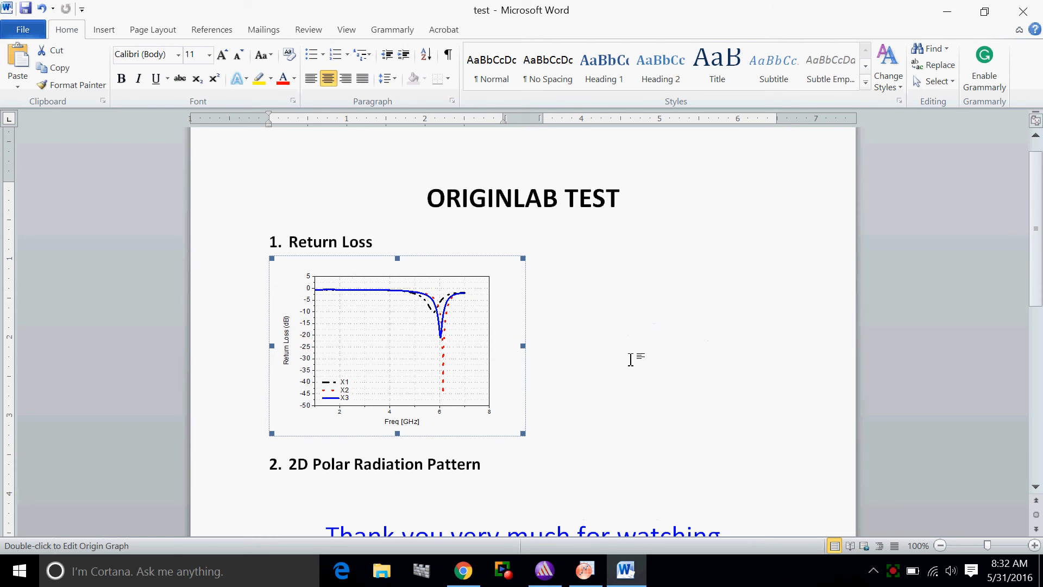
key(ctrl+z)
key(ctrl+z)
key(ctrl+z)
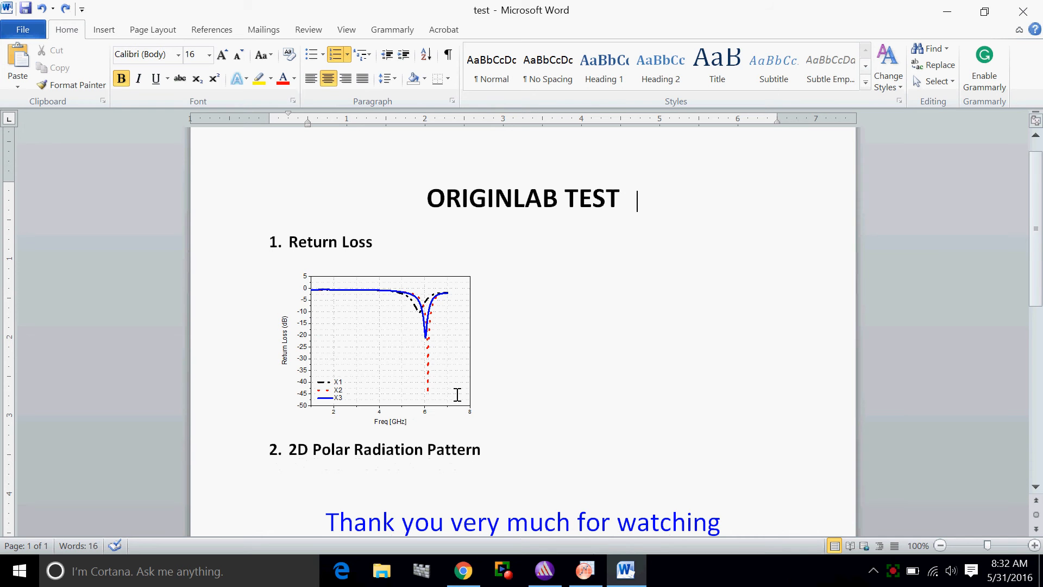
Delete the pasted graph under the Return Loss heading and switch back to OriginPro
click(430, 385)
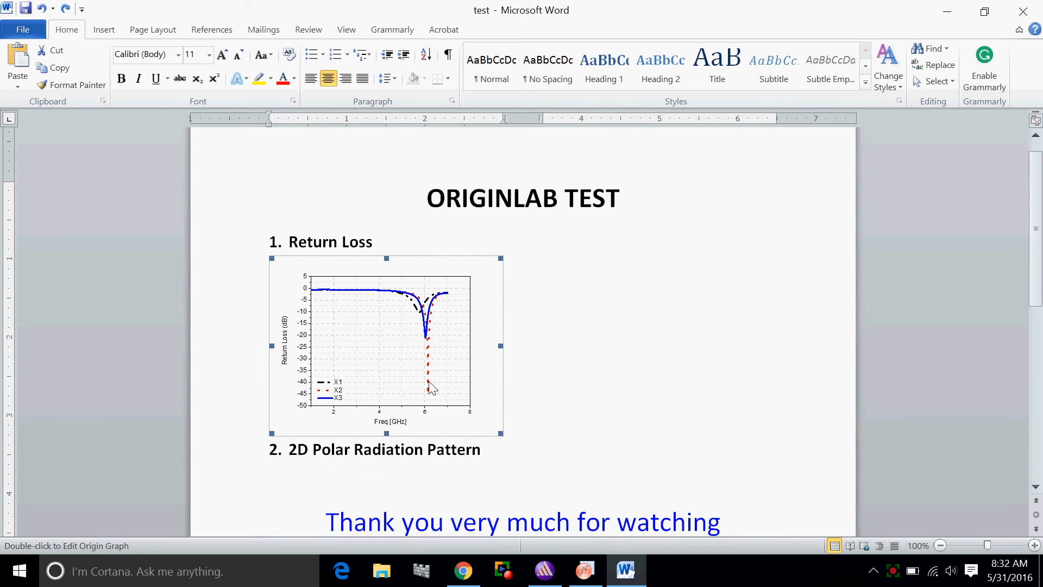
key(Delete)
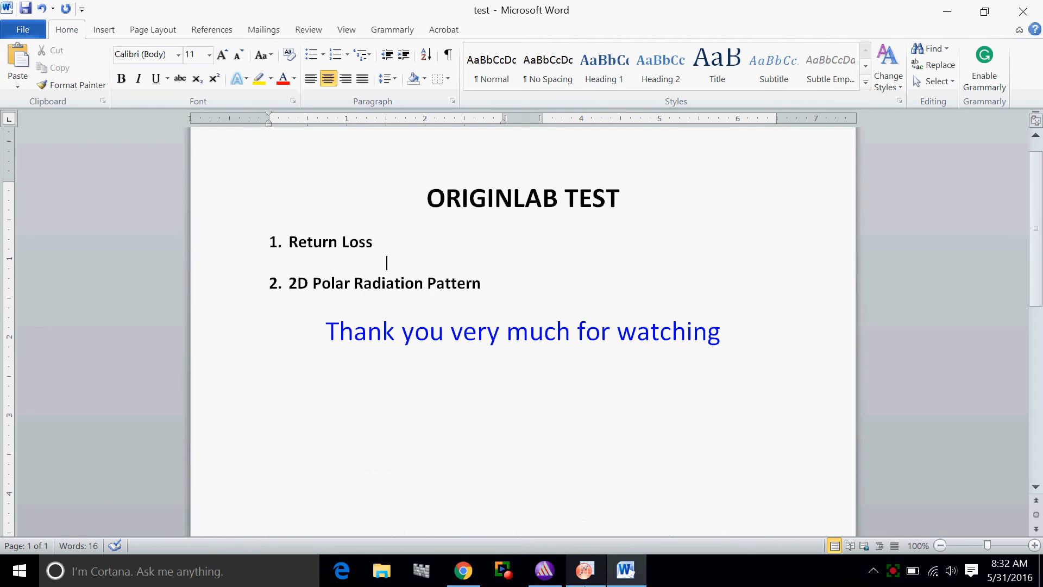
click(585, 570)
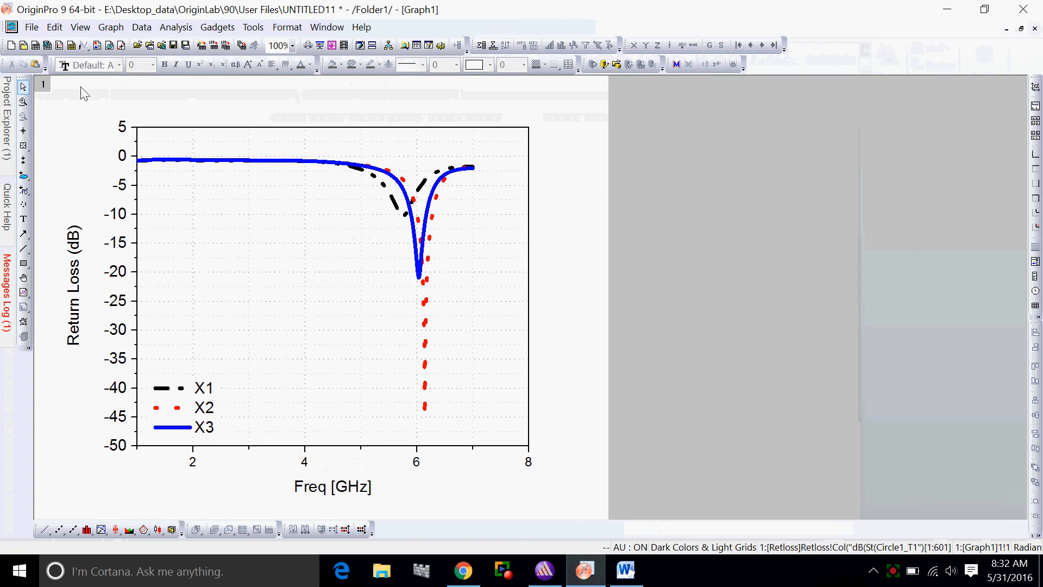
Open the graph export settings, choose Tag Image File (*.tif) as the image type and enter "Rloss" as the file name
click(31, 27)
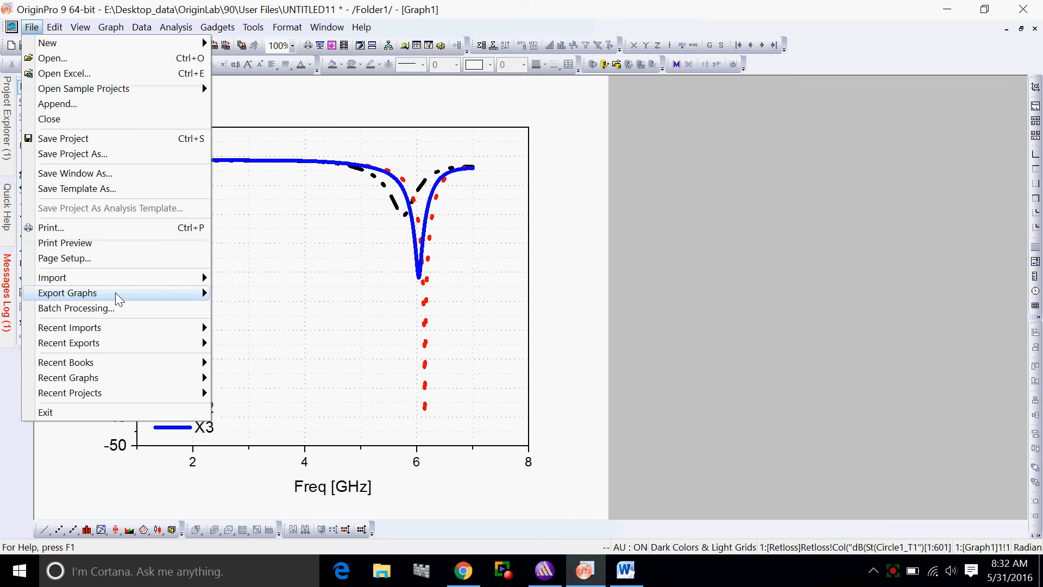
mouse_move(146, 294)
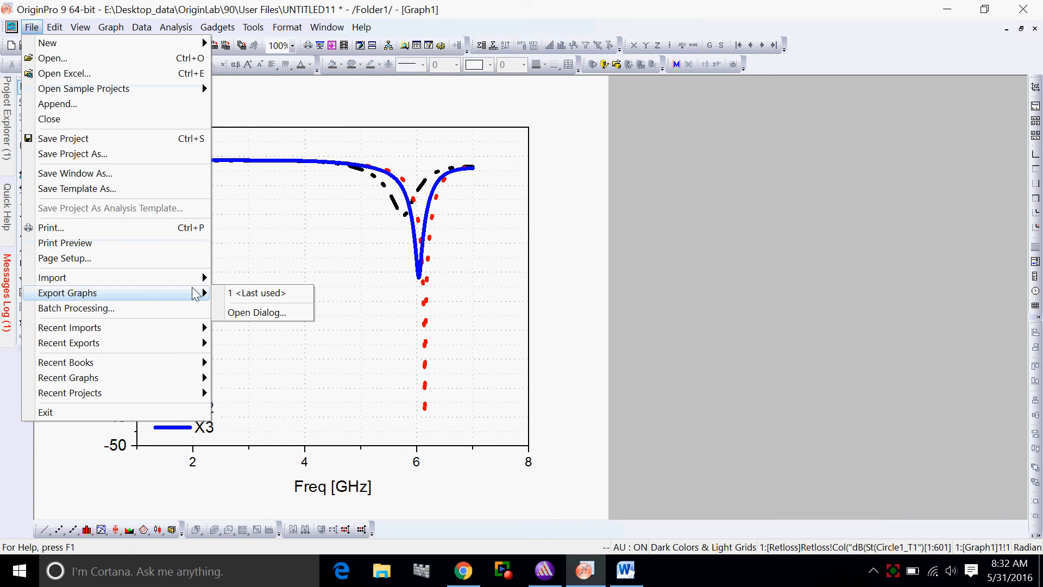
click(257, 313)
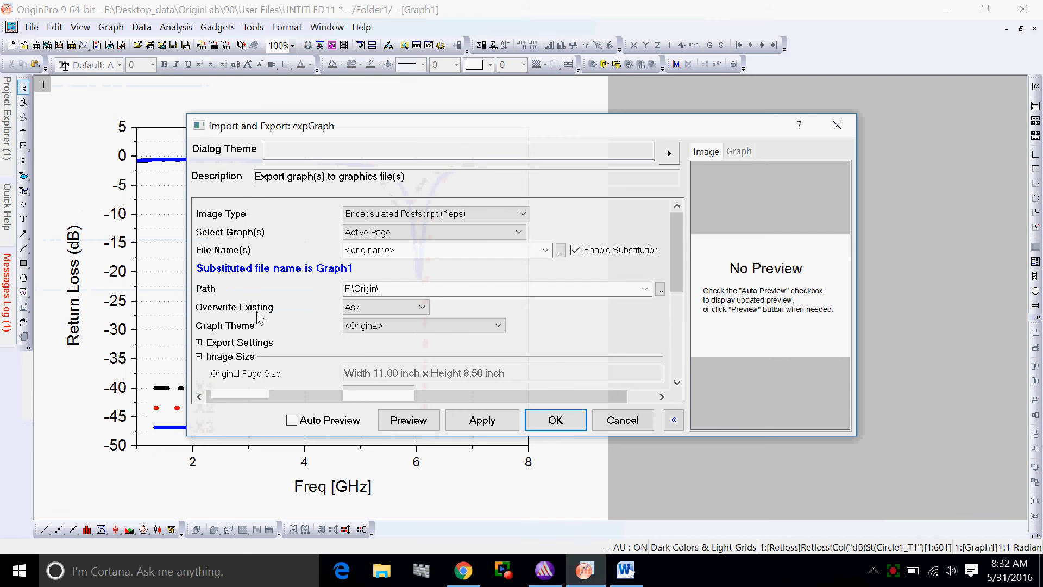
click(523, 213)
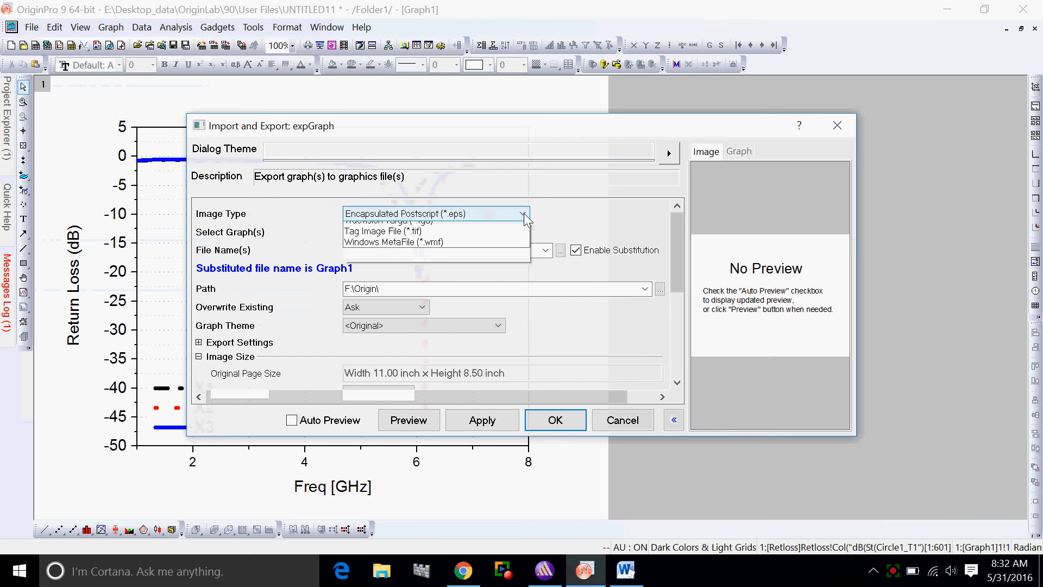
click(424, 348)
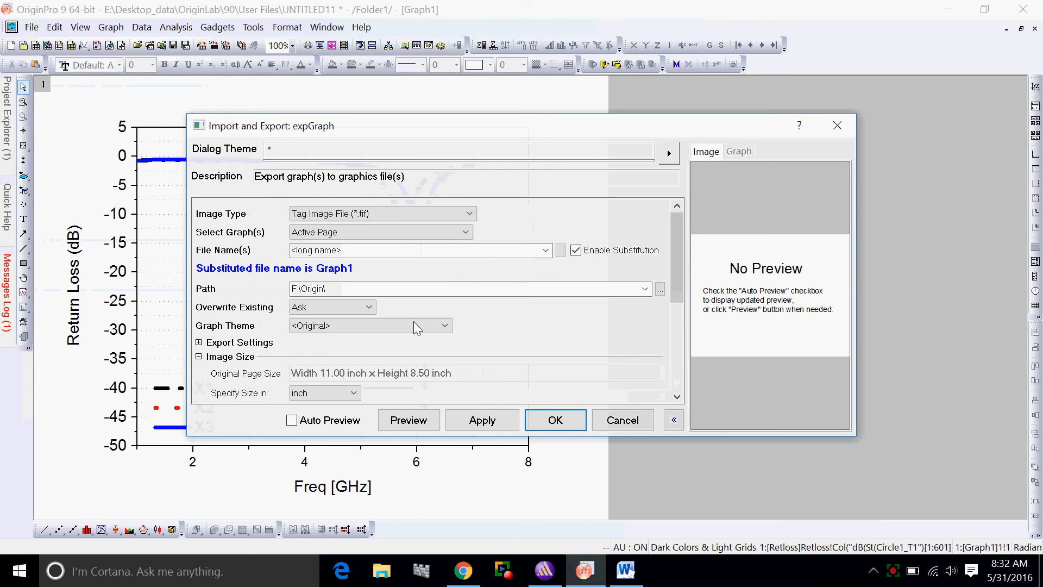
click(359, 254)
text(R)
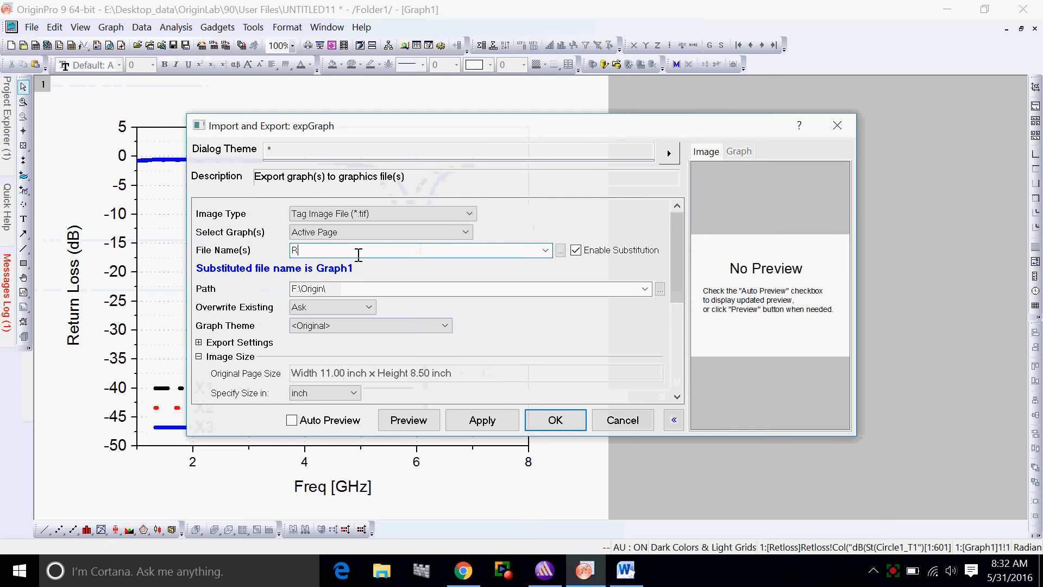
text(loss)
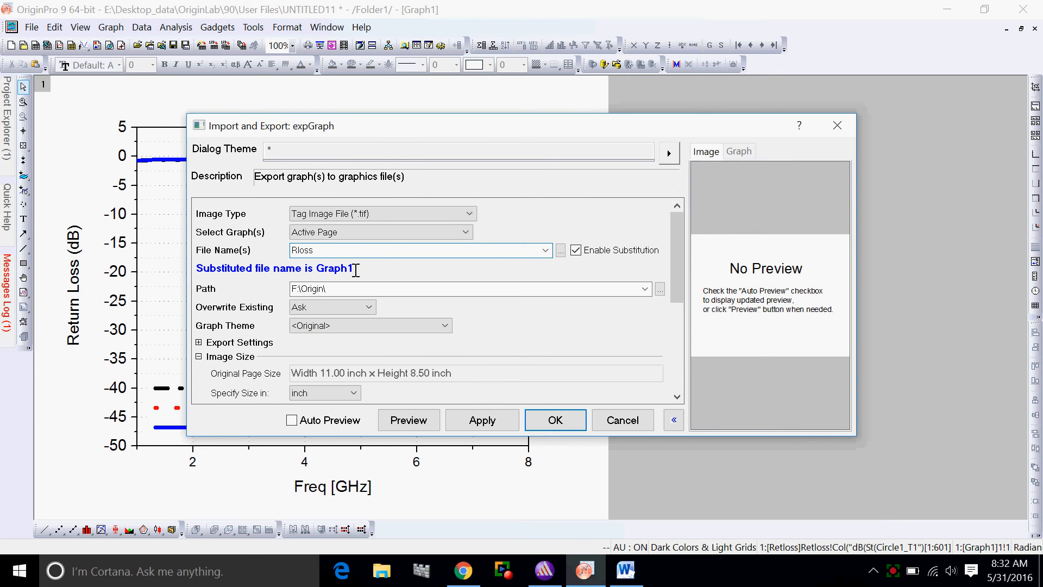
Choose the Desktop as the export folder and export the graph
click(660, 289)
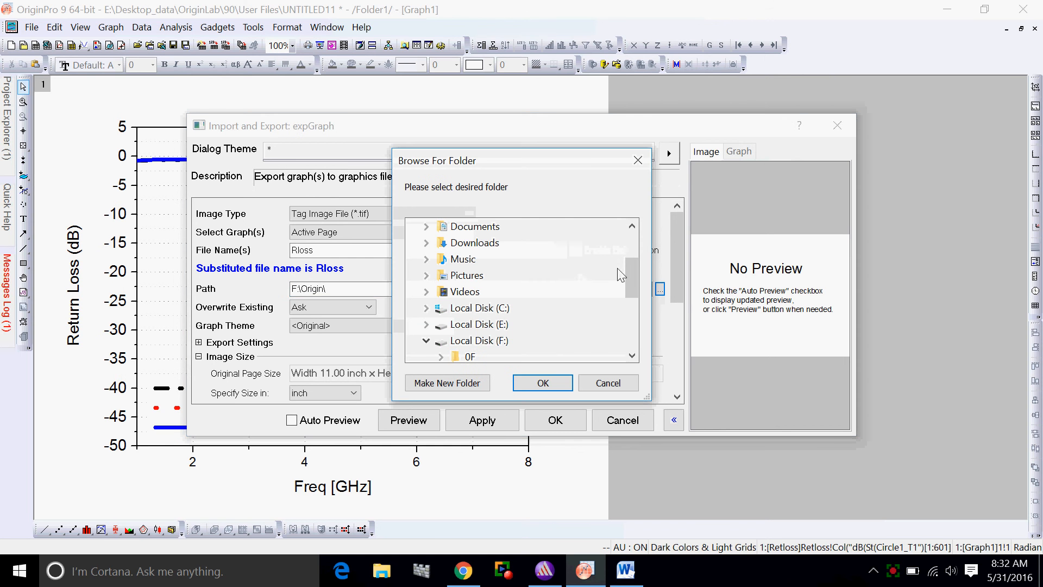
drag(630, 285, 631, 247)
click(445, 228)
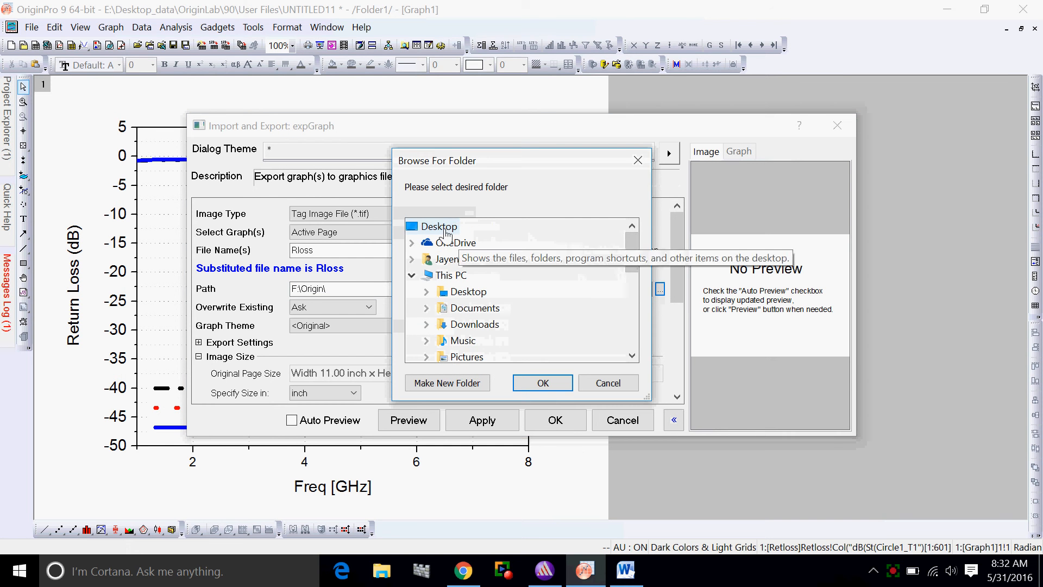
click(543, 382)
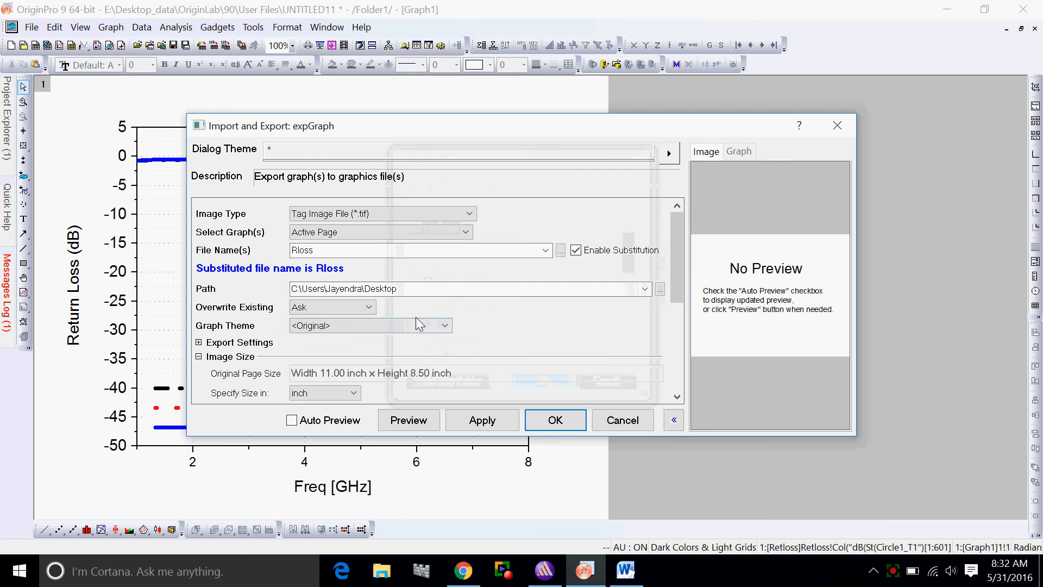
click(481, 420)
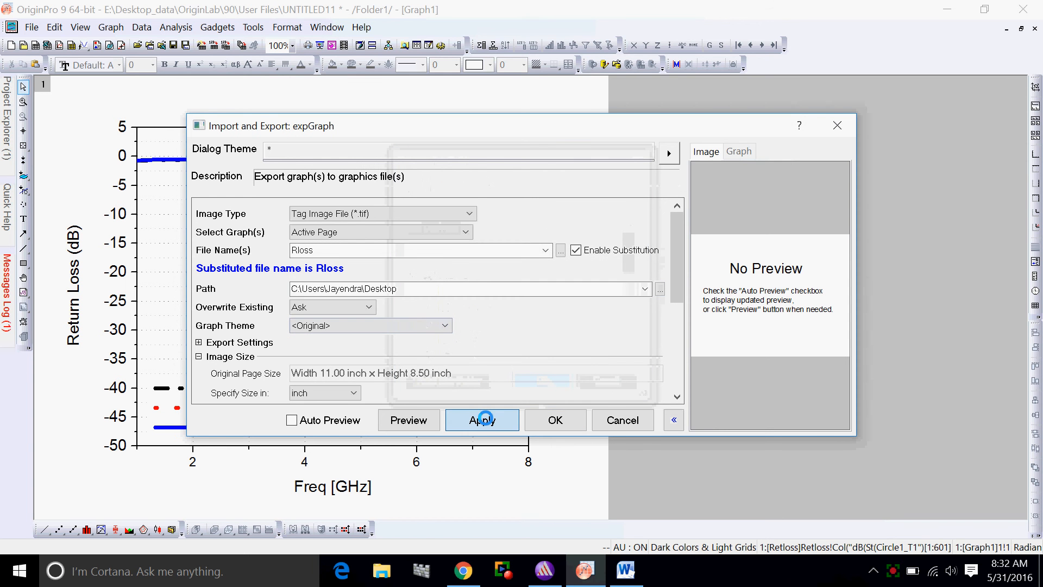
click(545, 423)
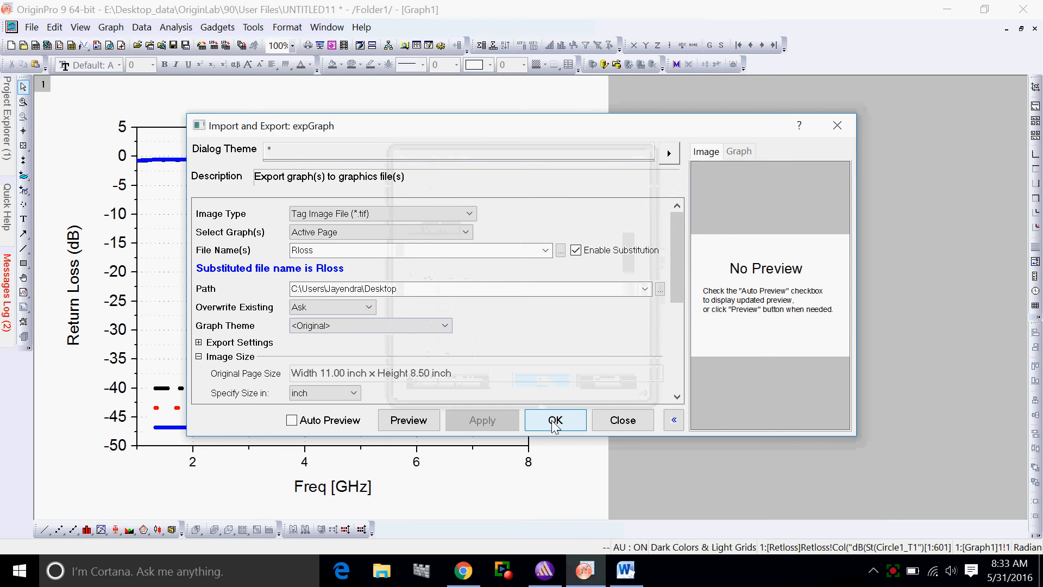
Minimise the open windows to show the Windows desktop
click(948, 9)
click(952, 16)
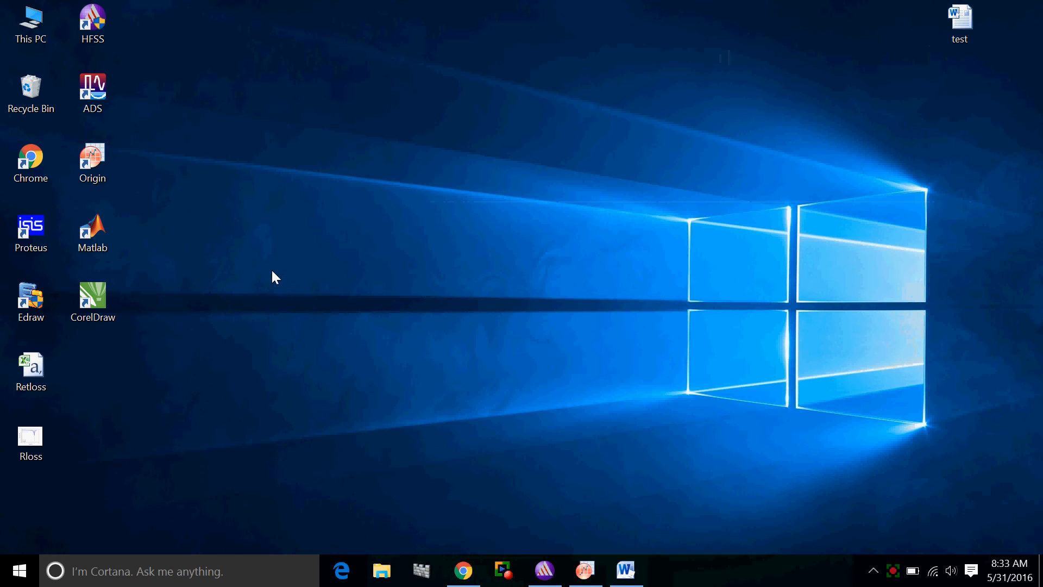
Open the exported Rloss image from the desktop to check it, and close the viewer
click(38, 432)
double_click(38, 432)
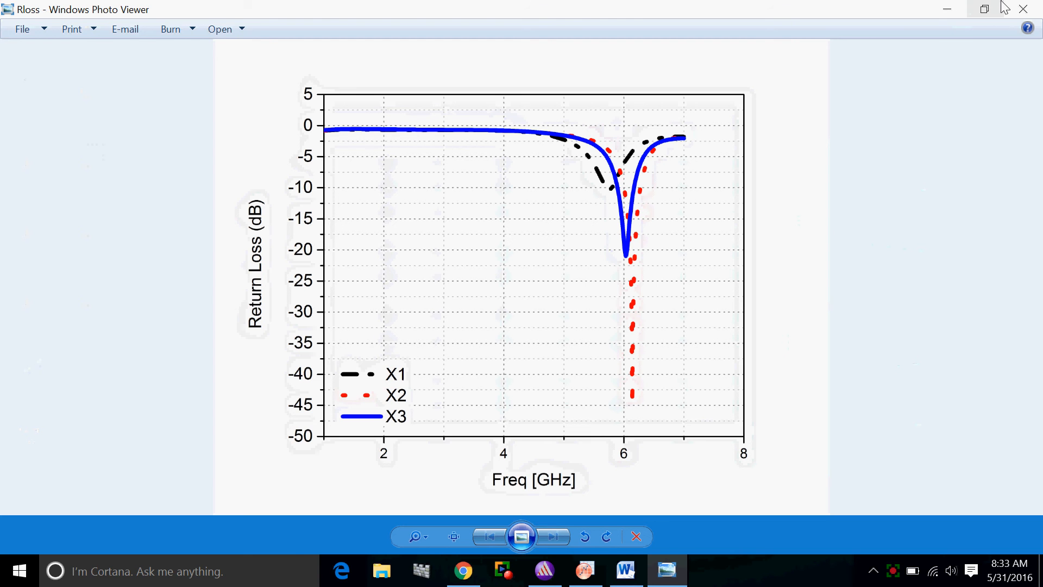
click(1023, 9)
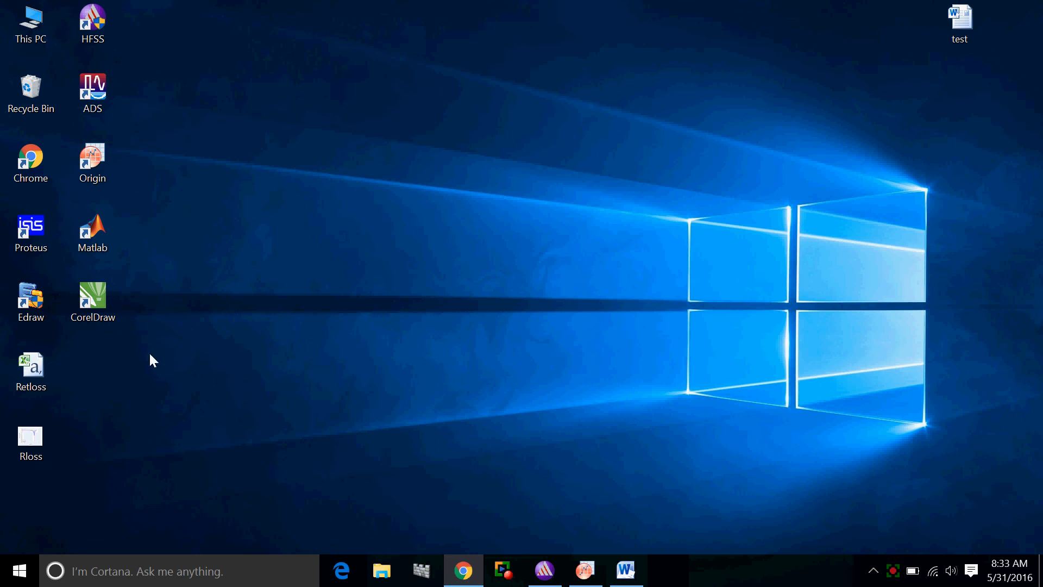
Copy the Rloss image file from the desktop and paste it under the Return Loss heading in the Word document
right_click(41, 439)
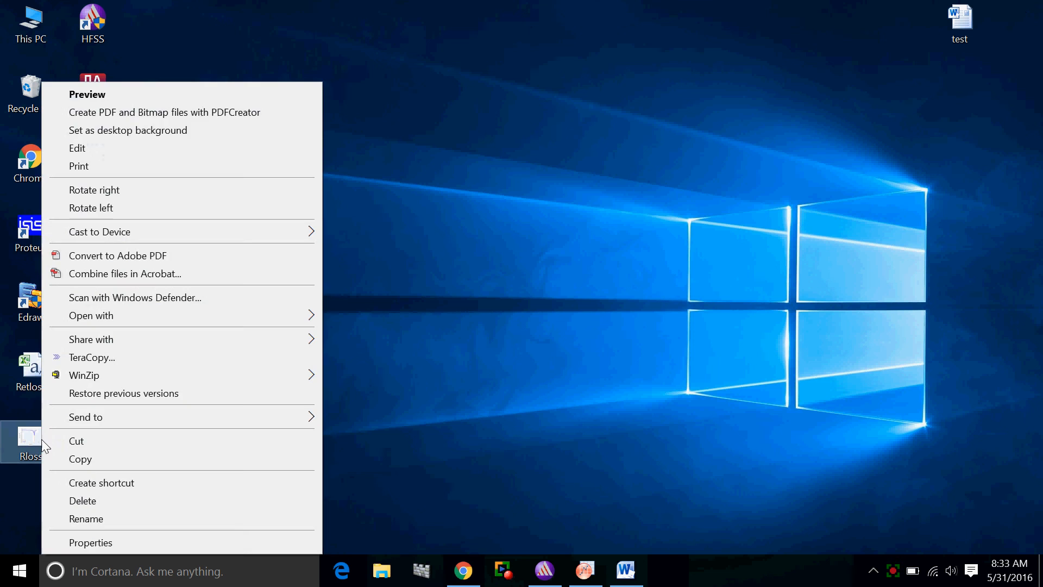
click(88, 455)
click(626, 570)
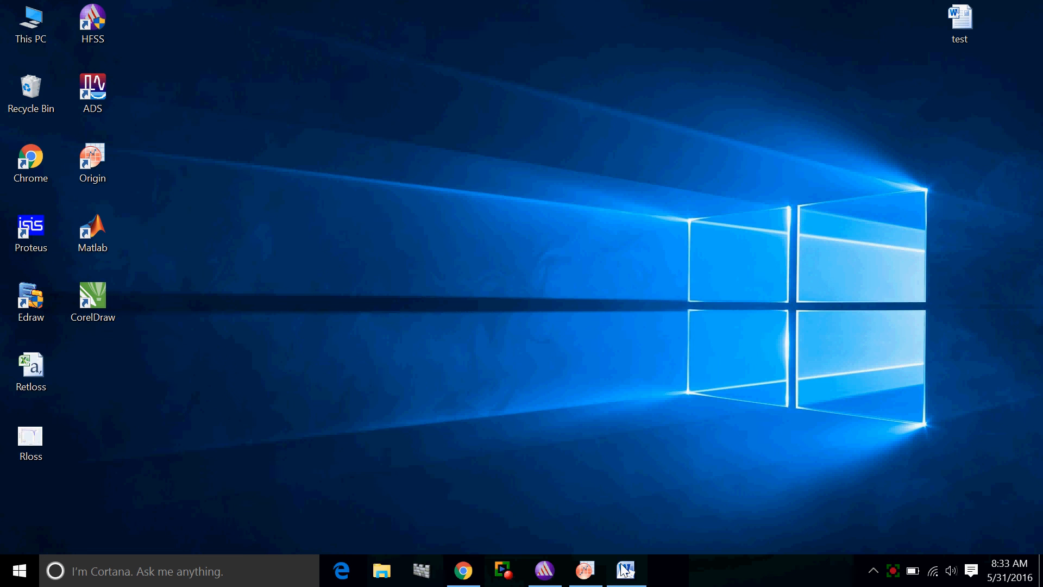
text(v)
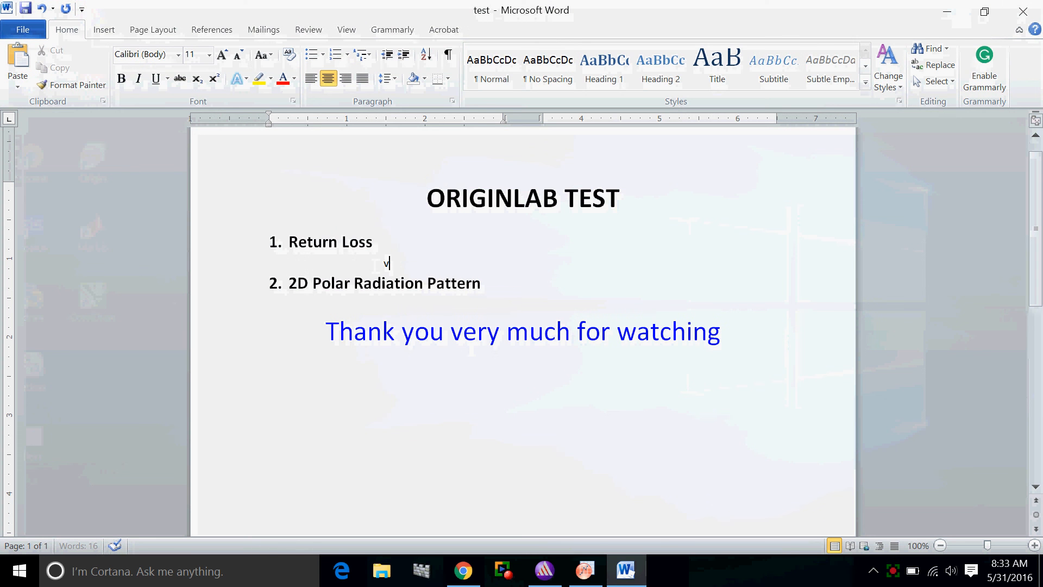
key(BackSpace)
key(ctrl+v)
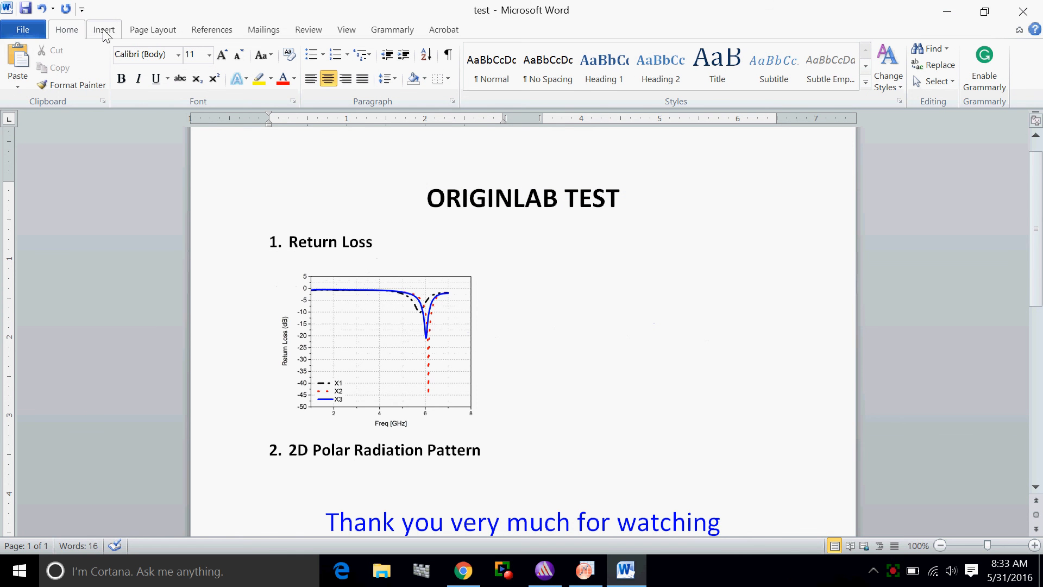
click(408, 368)
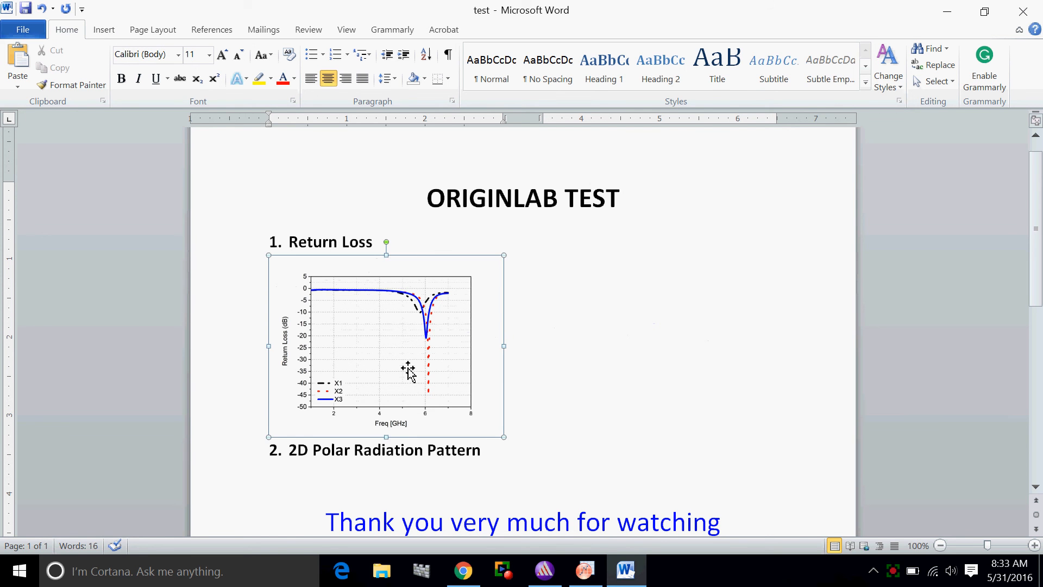
click(564, 343)
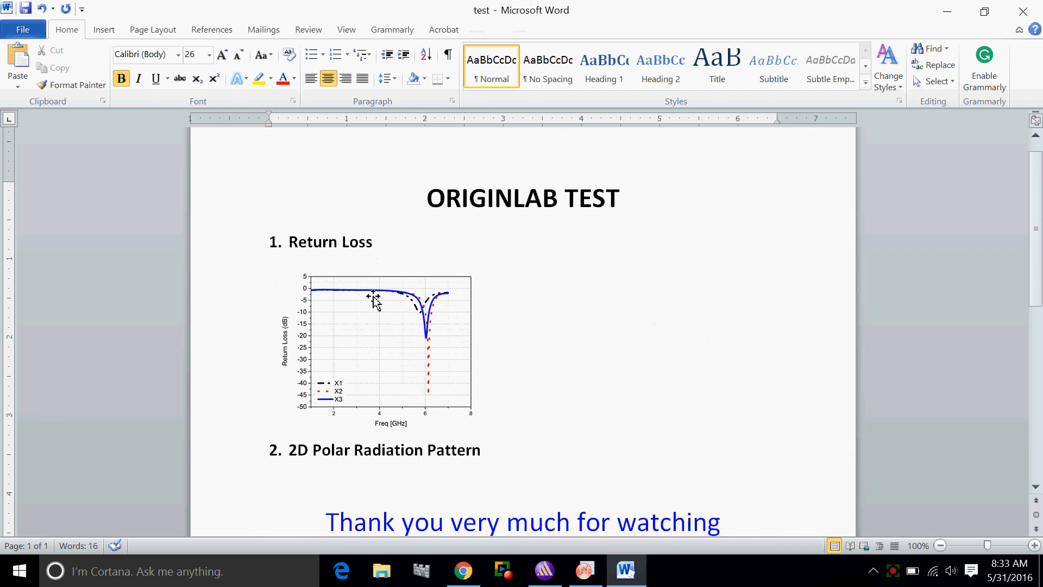
Create a new empty workbook in OriginPro and switch to HFSS
click(588, 569)
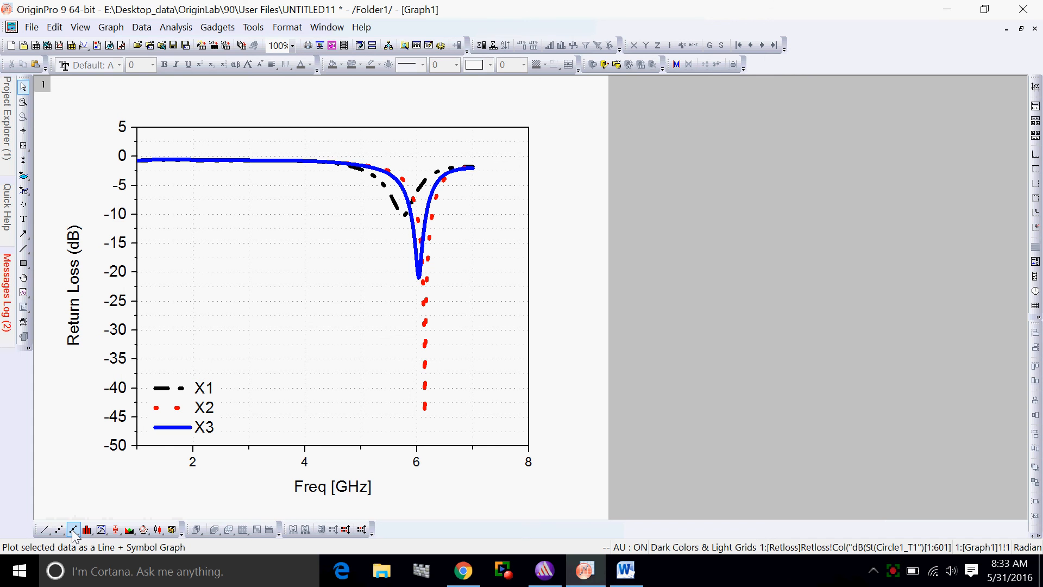
click(32, 30)
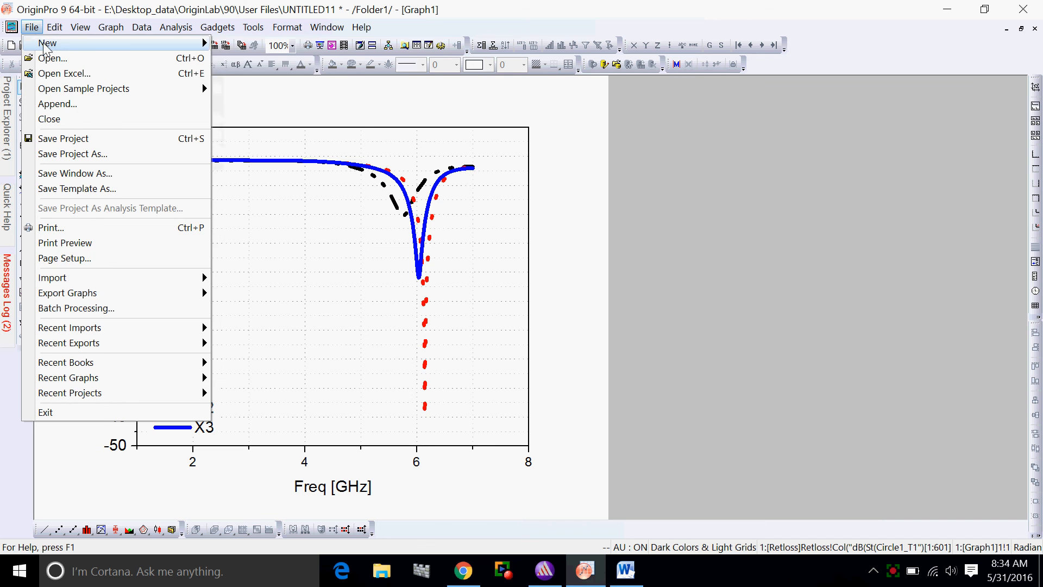
click(364, 116)
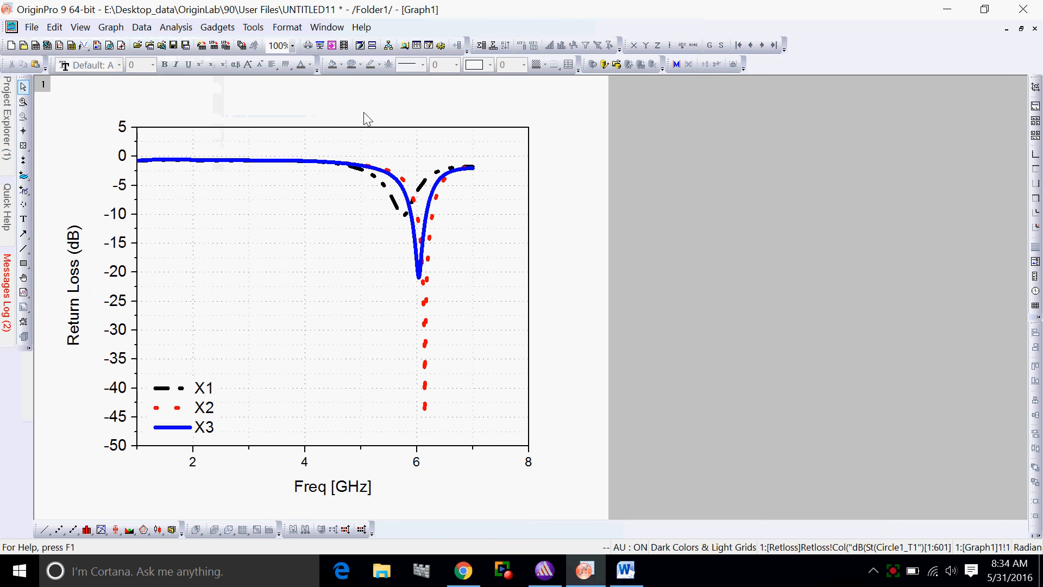
click(36, 46)
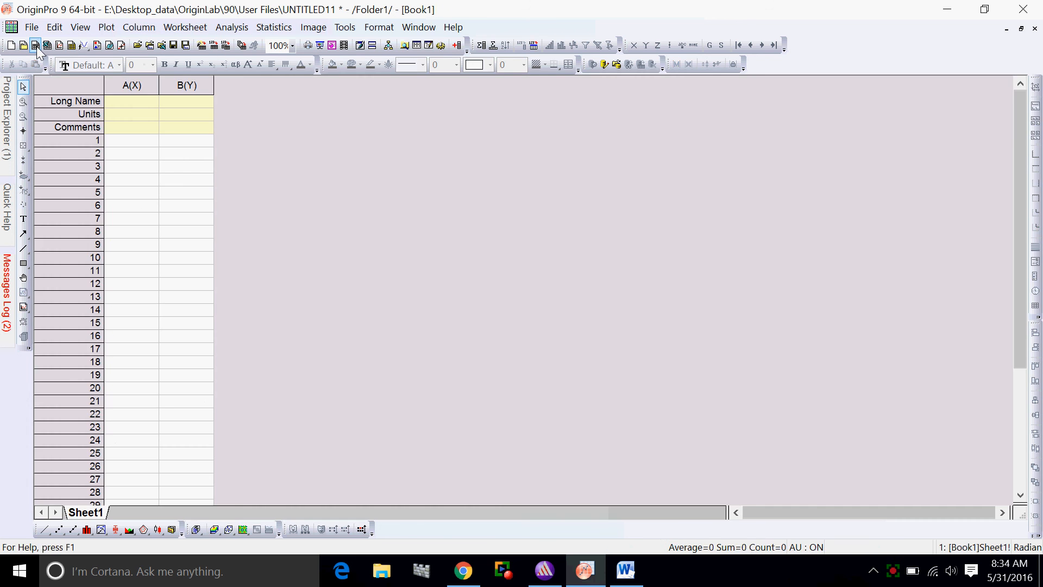
click(553, 574)
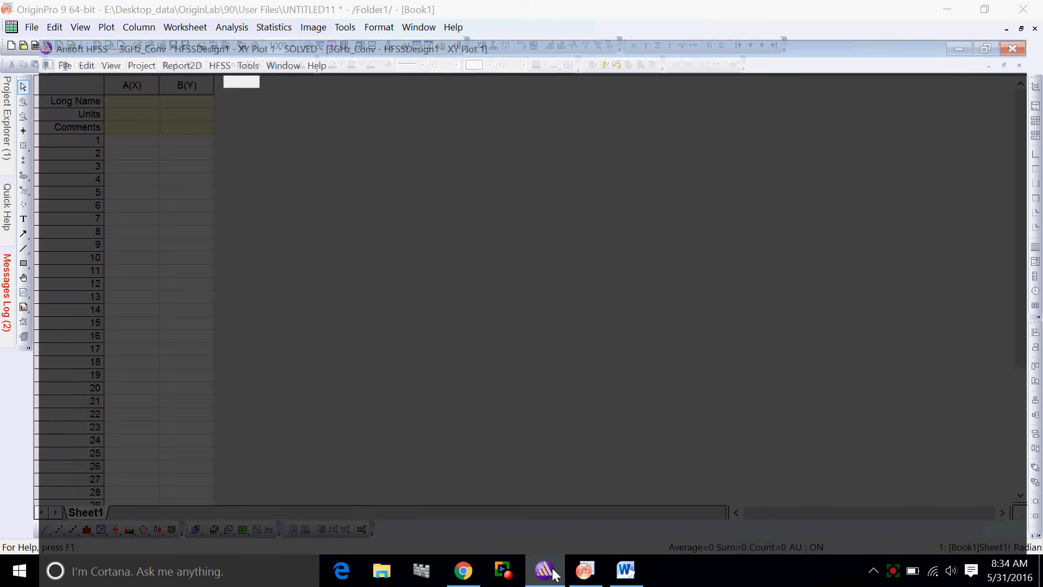
double_click(120, 274)
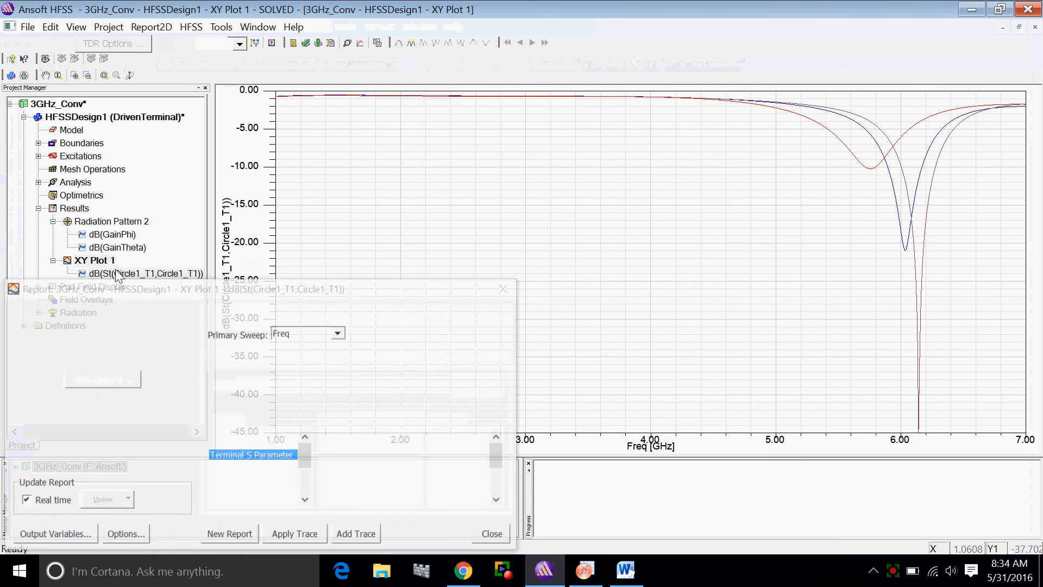
click(500, 536)
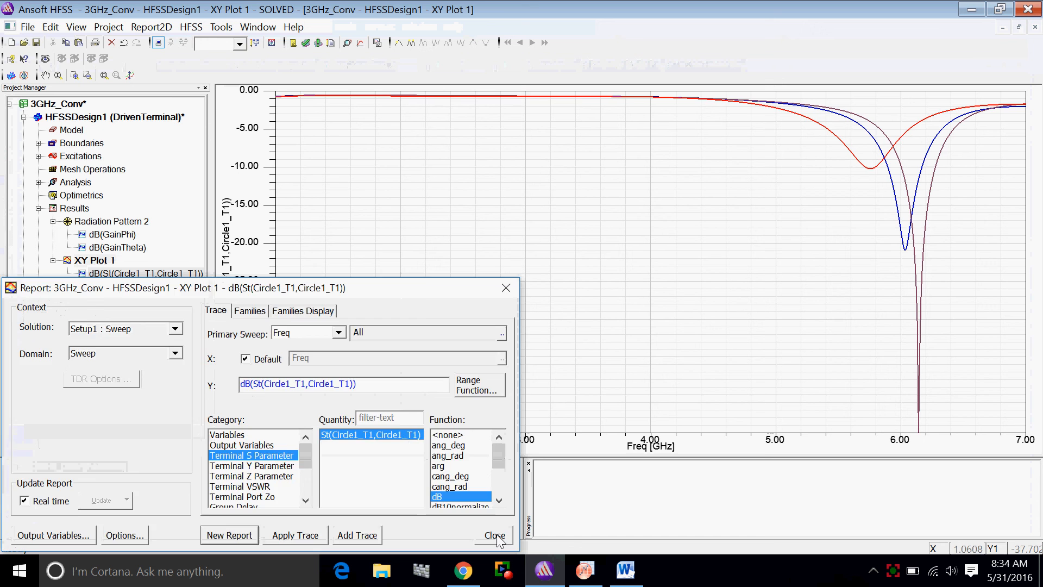
click(98, 262)
double_click(103, 274)
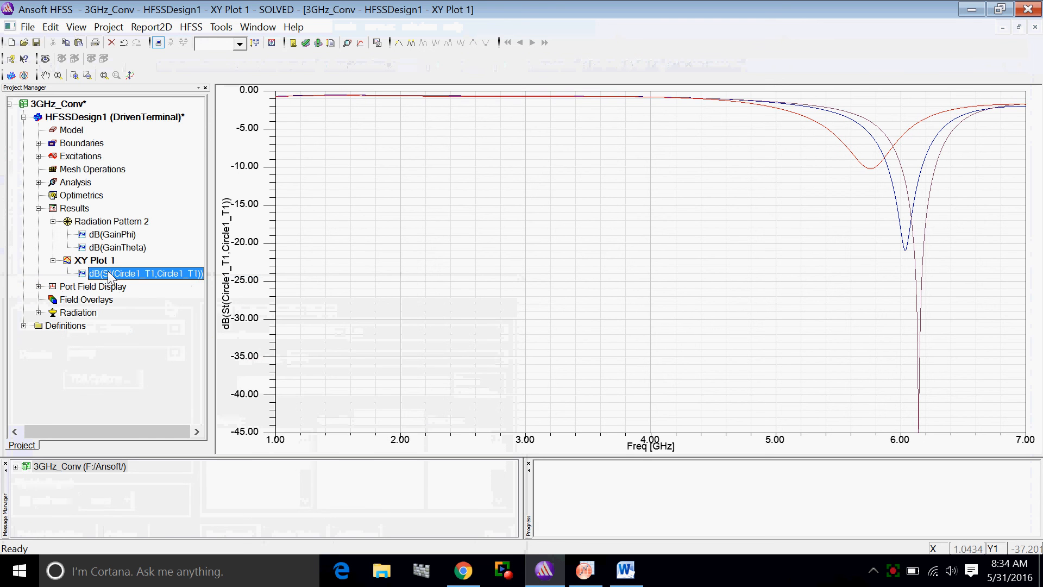
click(492, 536)
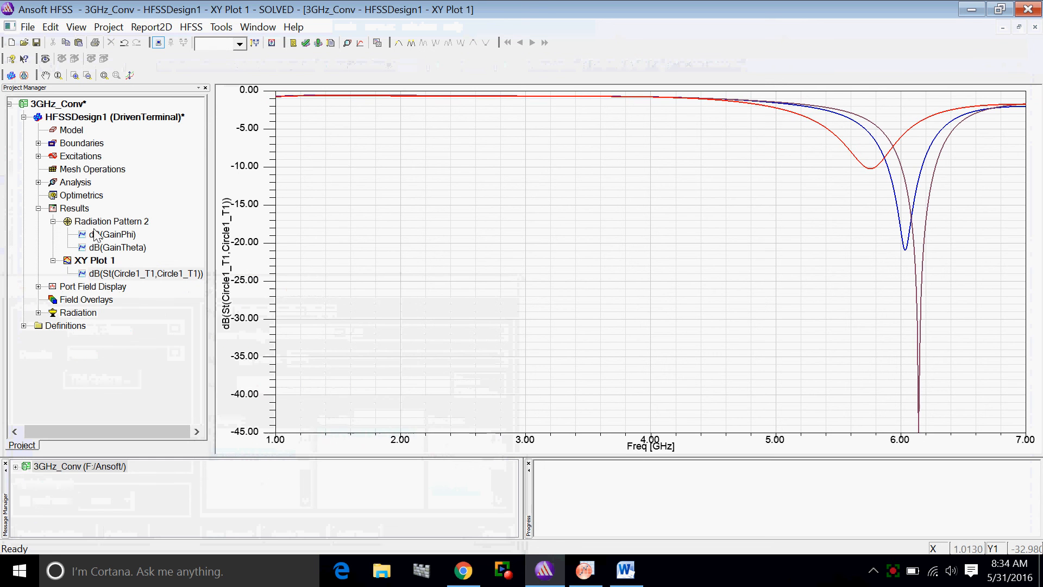
Export the Radiation Pattern 2 report to the Desktop as a comma delimited file named "Radpat" and return to OriginPro
double_click(108, 221)
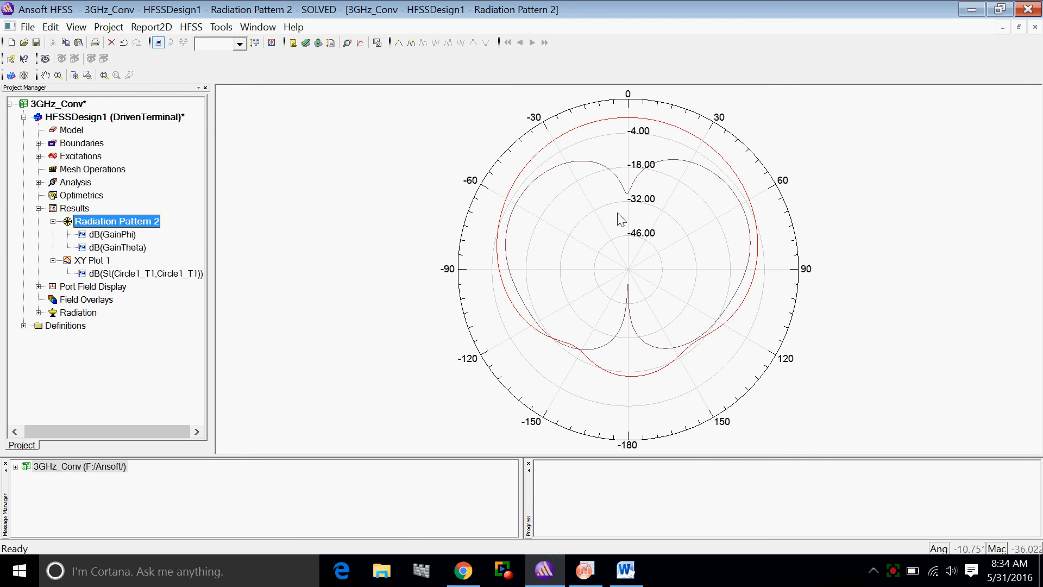
right_click(621, 219)
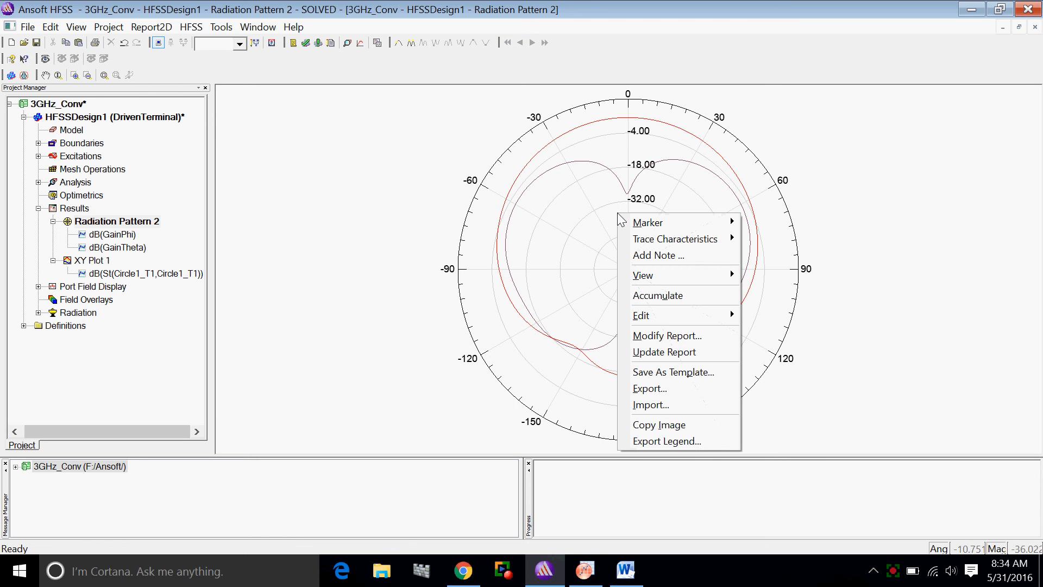
click(645, 389)
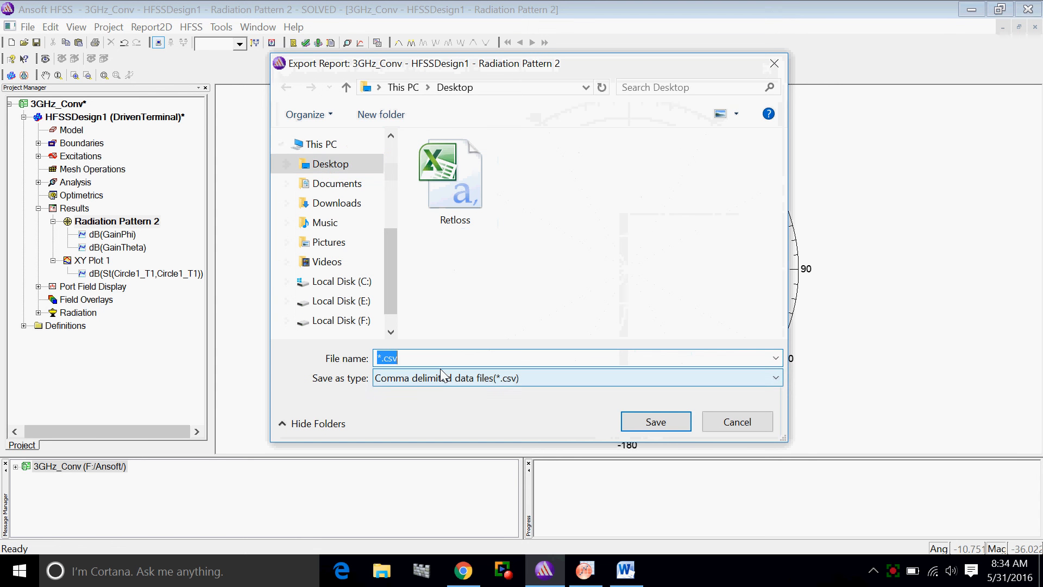
text(Radpat)
click(635, 422)
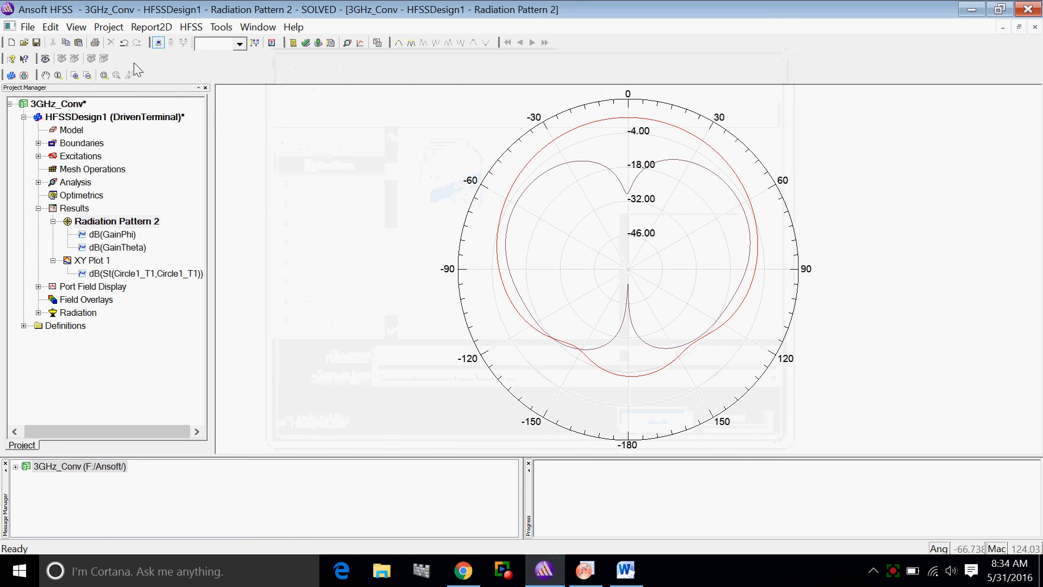
click(972, 9)
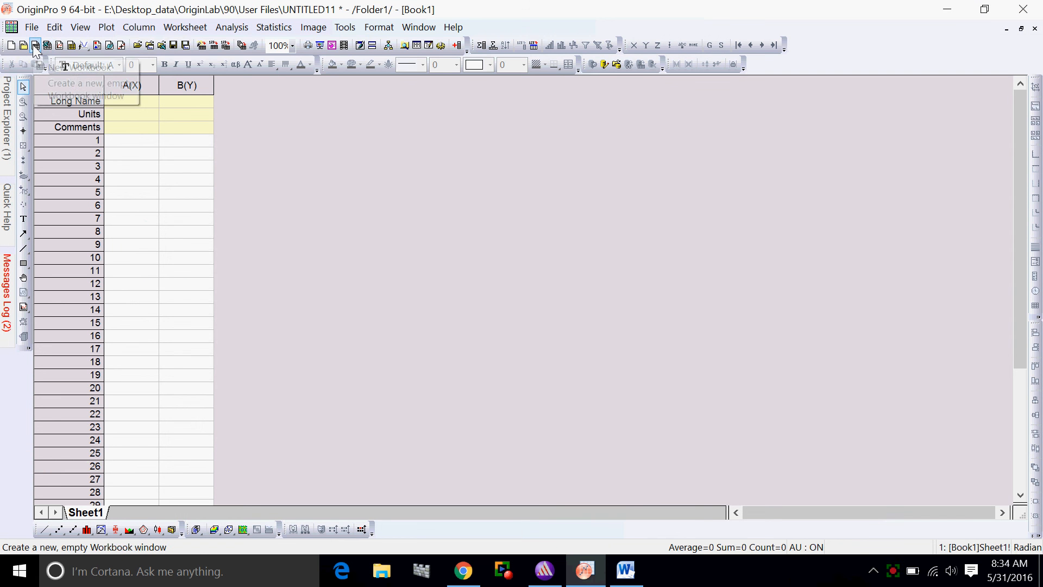
Import the Radpat file from the Desktop into the empty workbook as Single ASCII
click(32, 27)
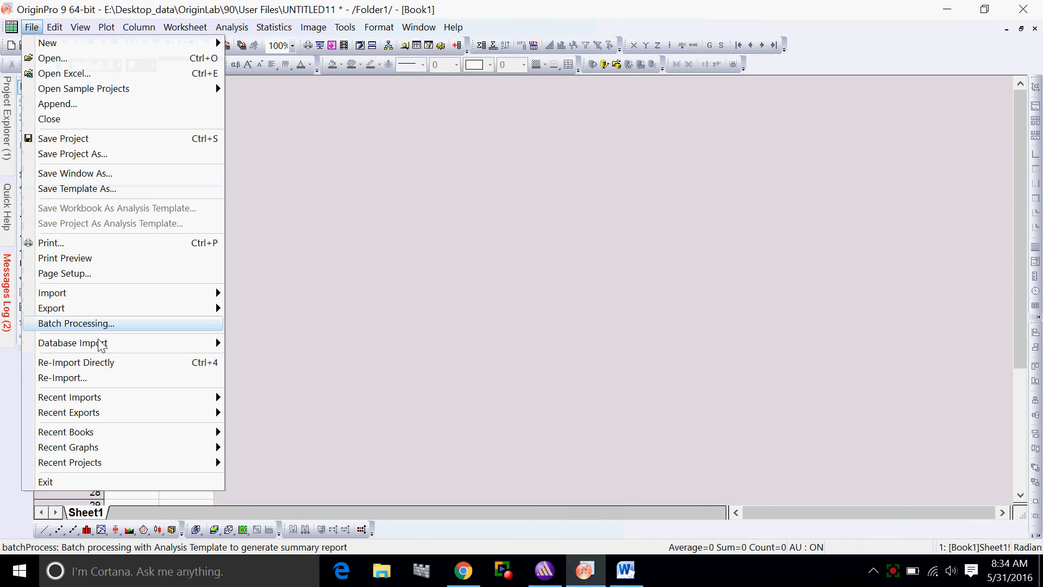
mouse_move(127, 299)
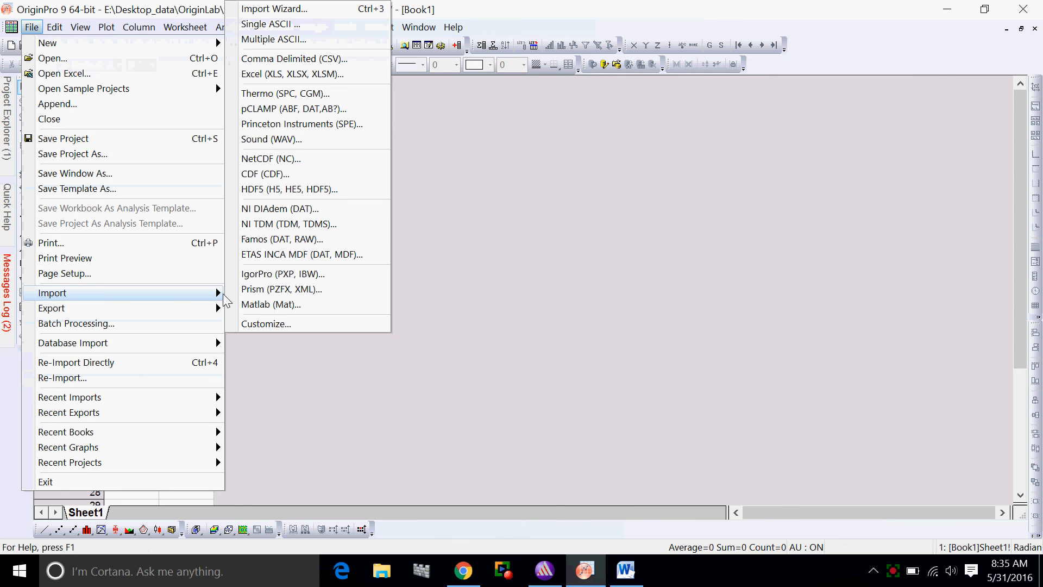
click(276, 25)
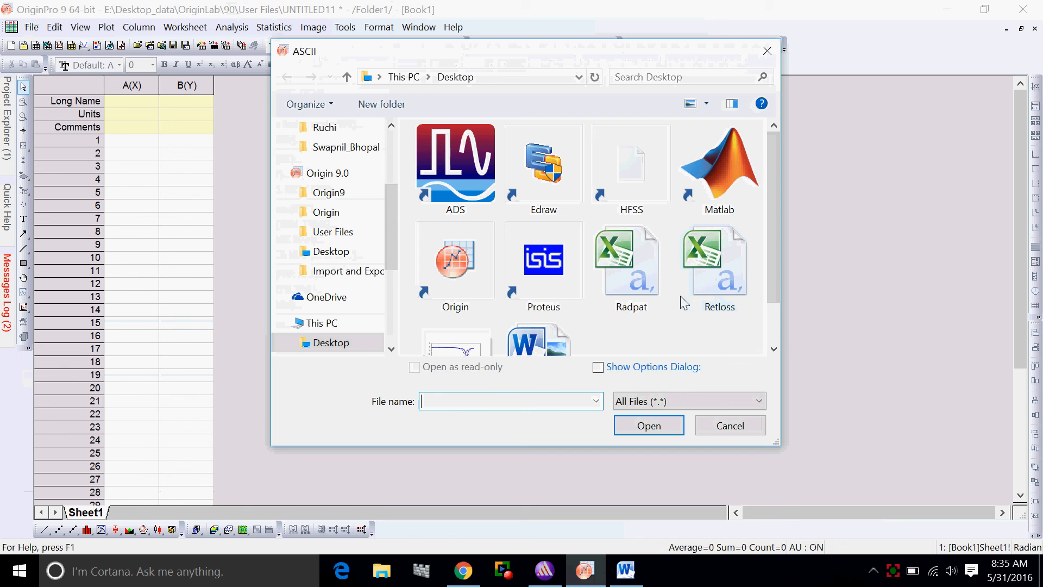
click(650, 303)
click(657, 428)
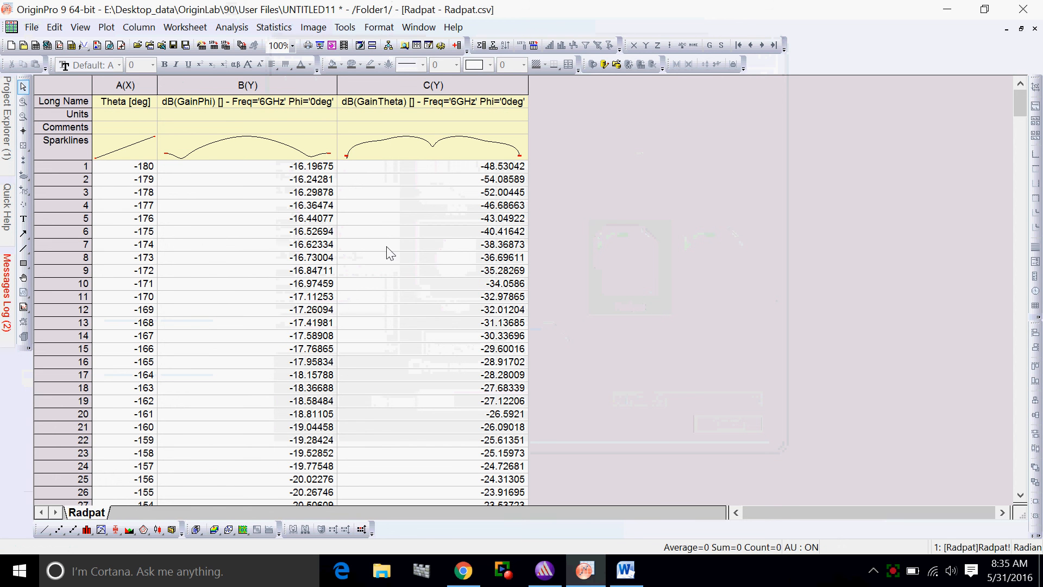
Create a Polar theta(X) r(Y) line plot with column A as Theta and columns B and C as R
click(188, 108)
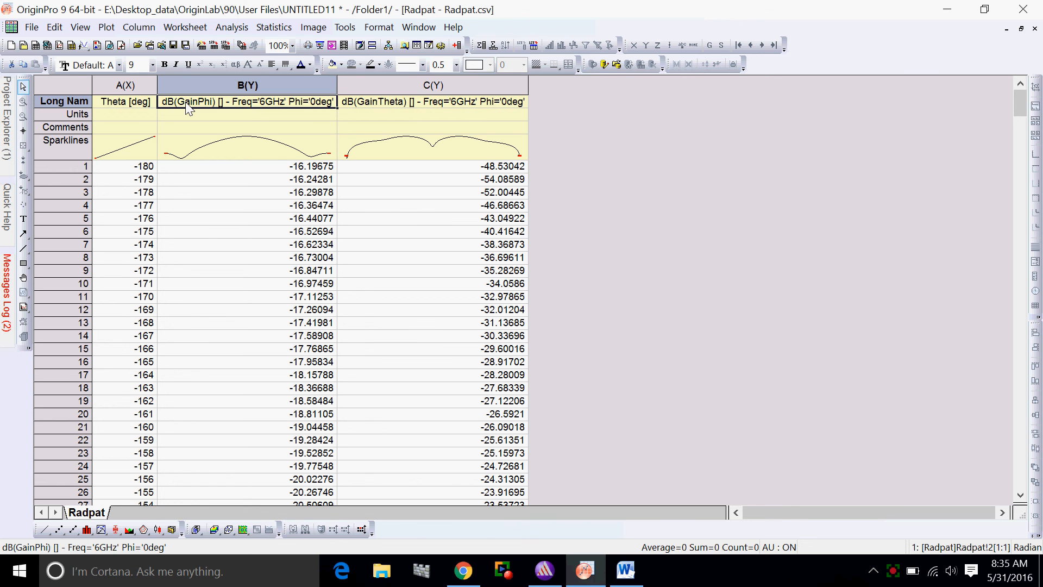
click(226, 142)
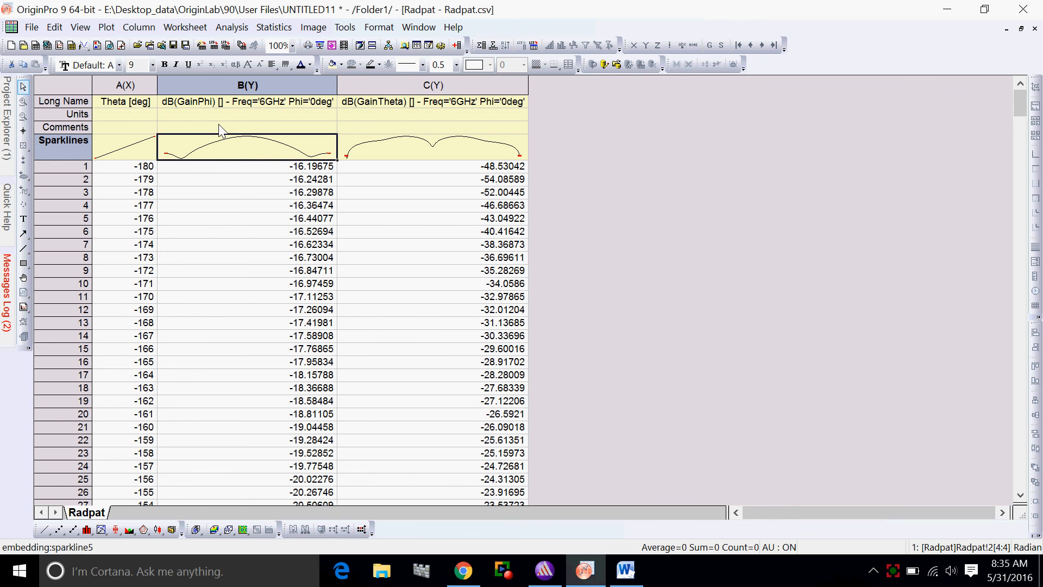
click(107, 28)
mouse_move(174, 211)
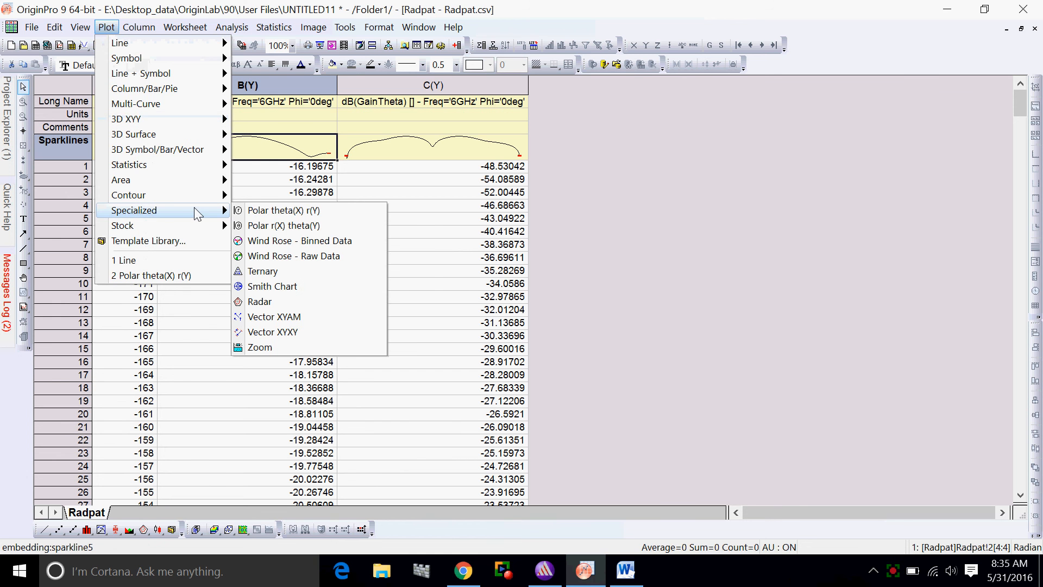
click(290, 214)
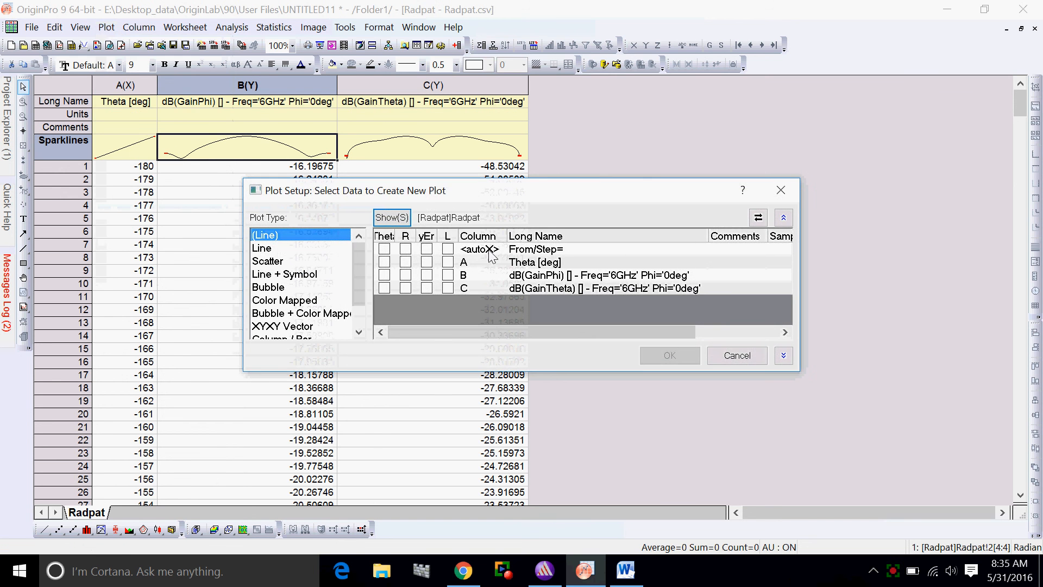
click(385, 262)
click(406, 275)
click(406, 288)
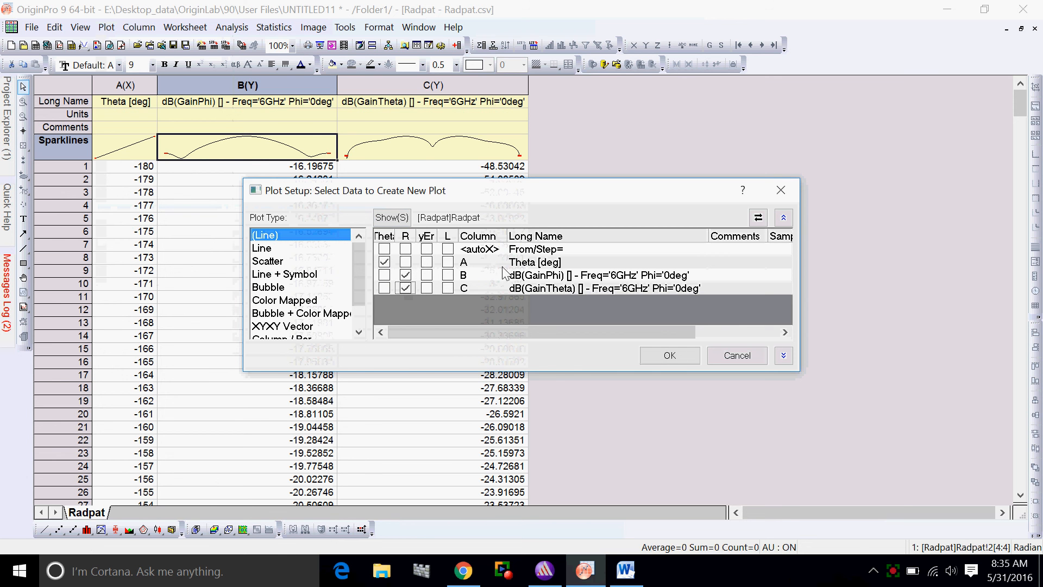
click(670, 355)
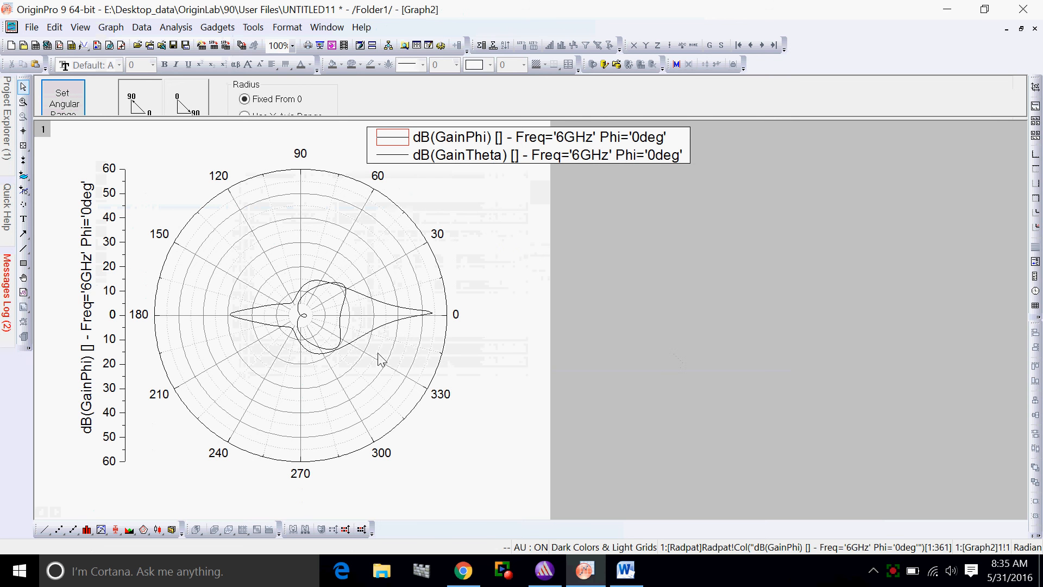
Arrange the OriginPro and HFSS windows side by side to compare the two radiation pattern plots
click(984, 9)
click(544, 570)
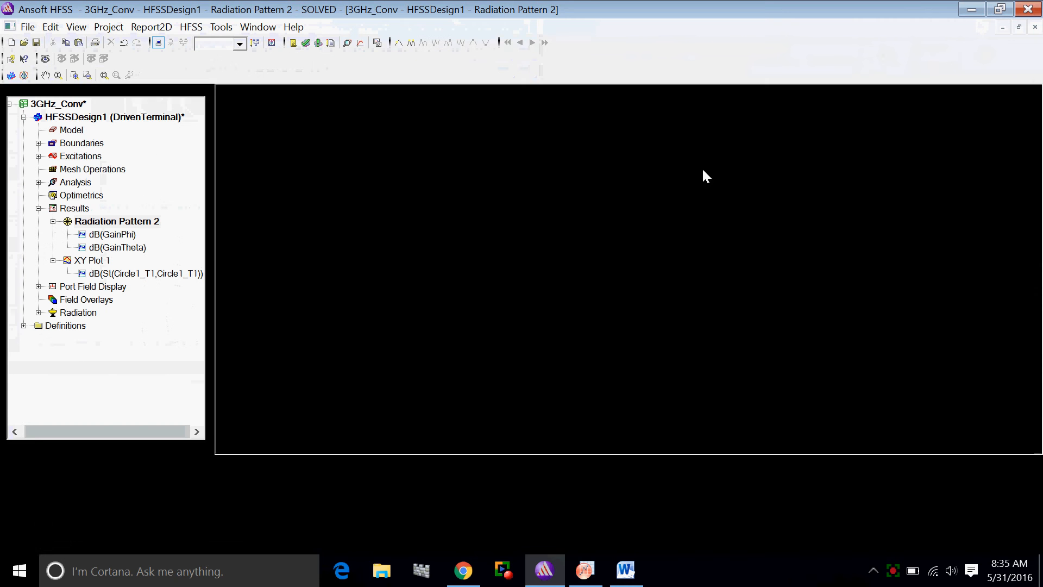
click(984, 9)
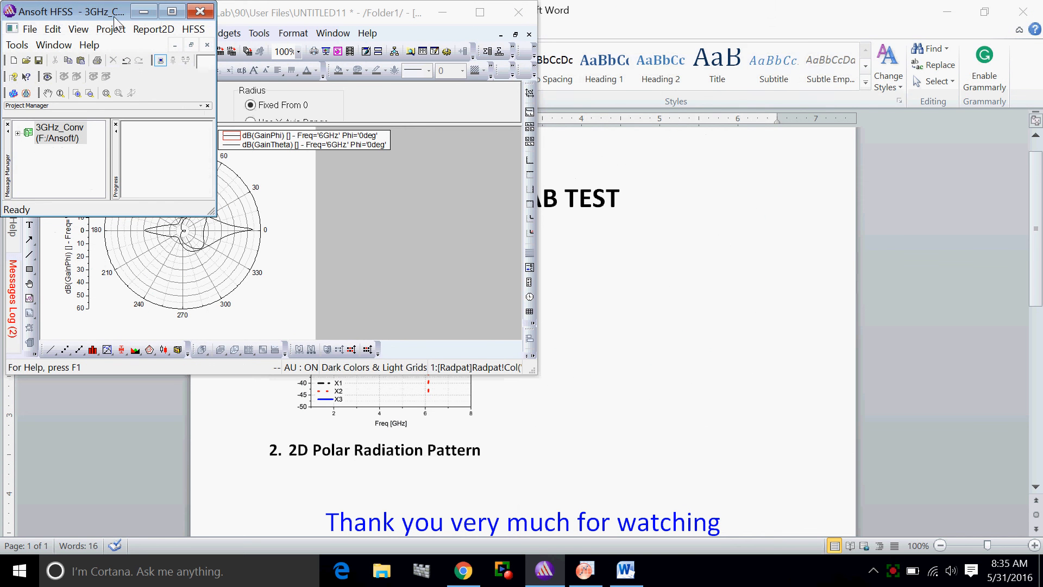
drag(81, 11, 668, 40)
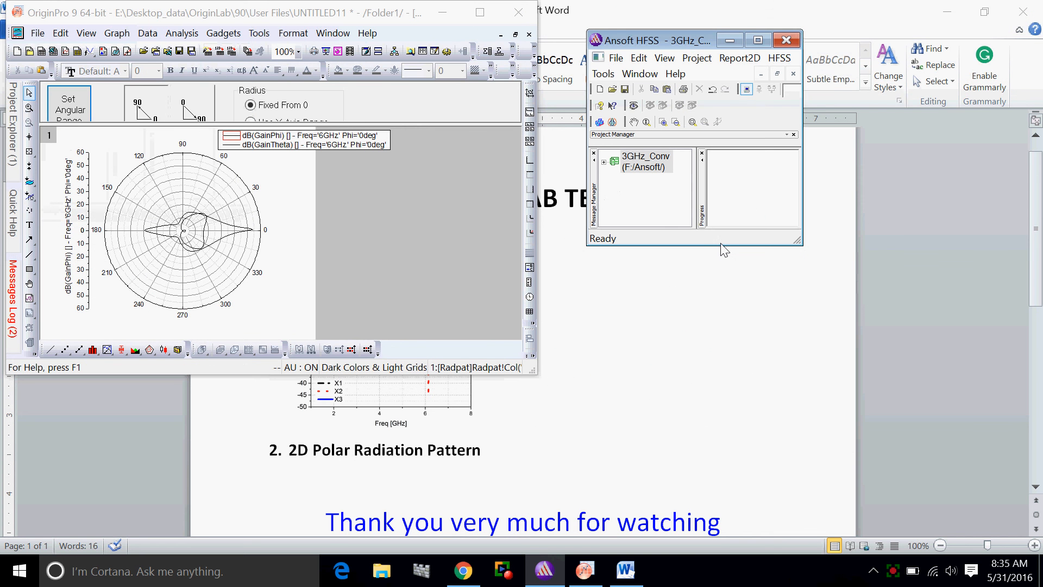
drag(716, 245, 715, 399)
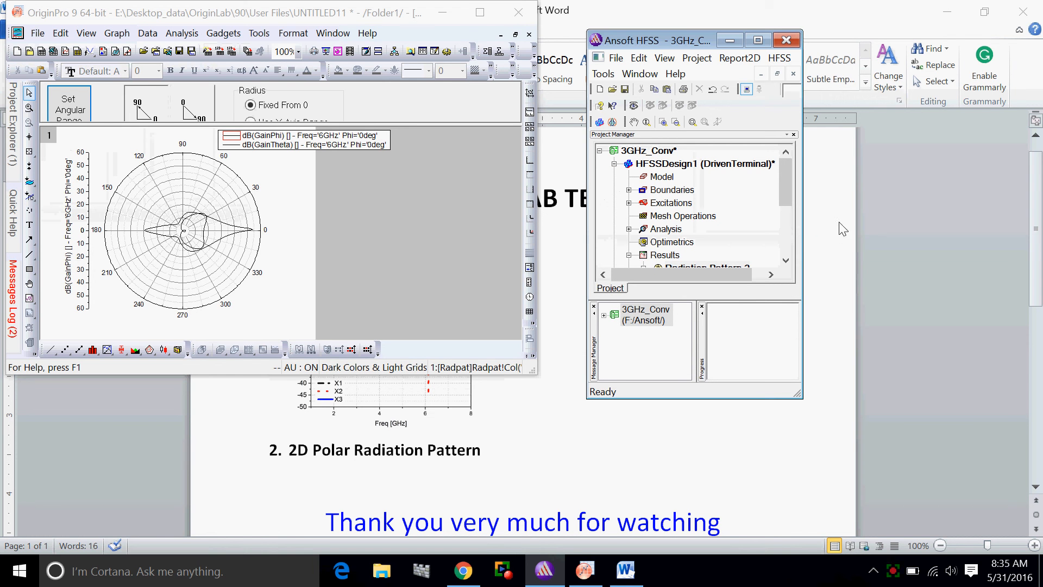
click(803, 229)
click(554, 571)
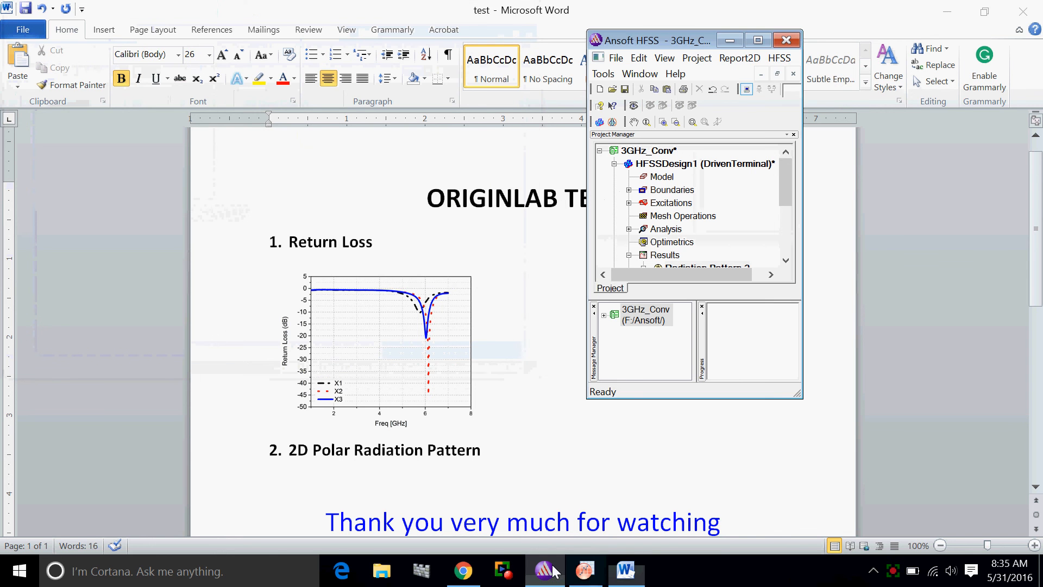
click(585, 570)
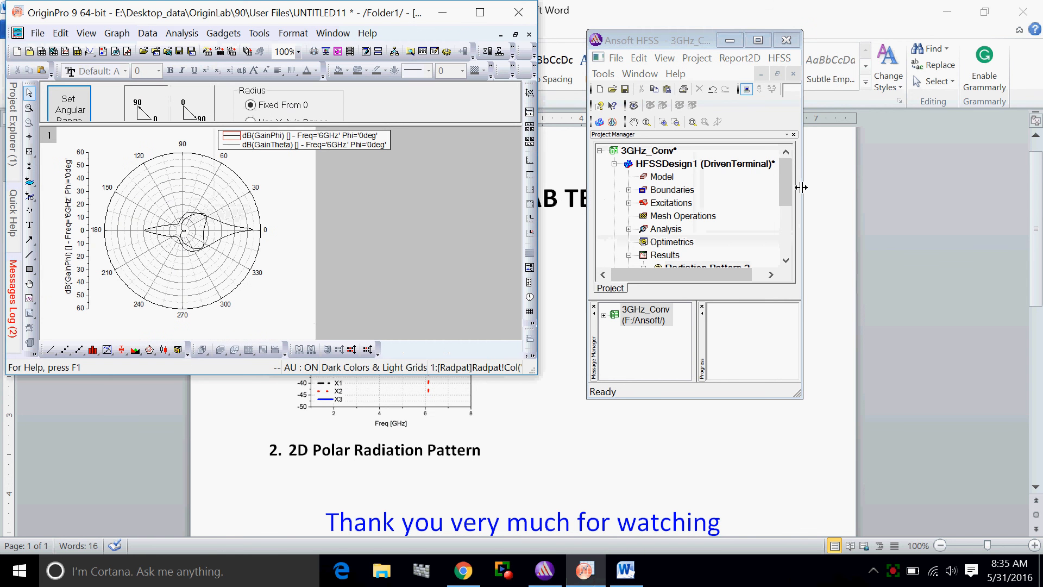
click(802, 186)
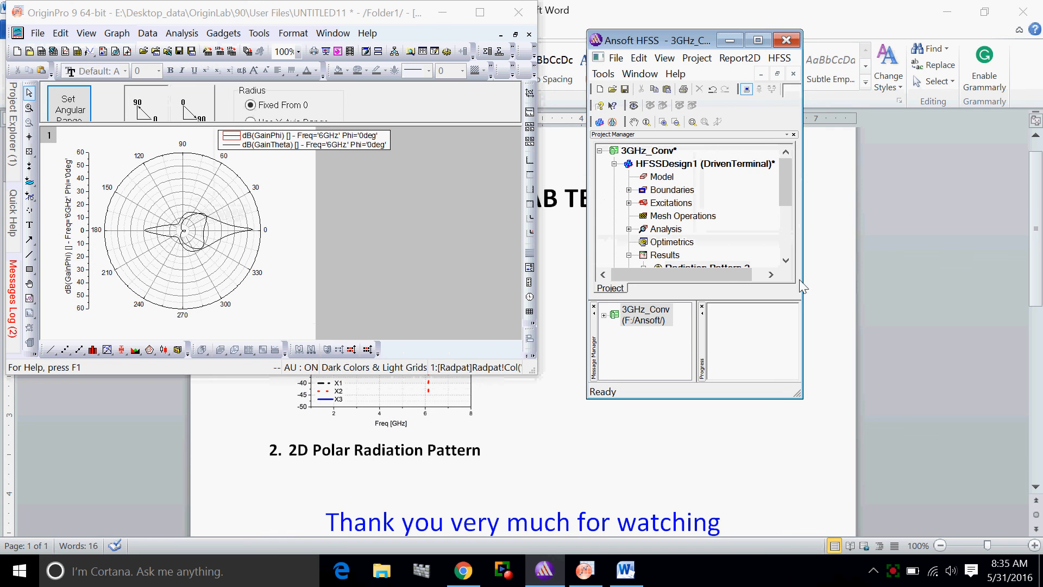
drag(802, 284, 1029, 283)
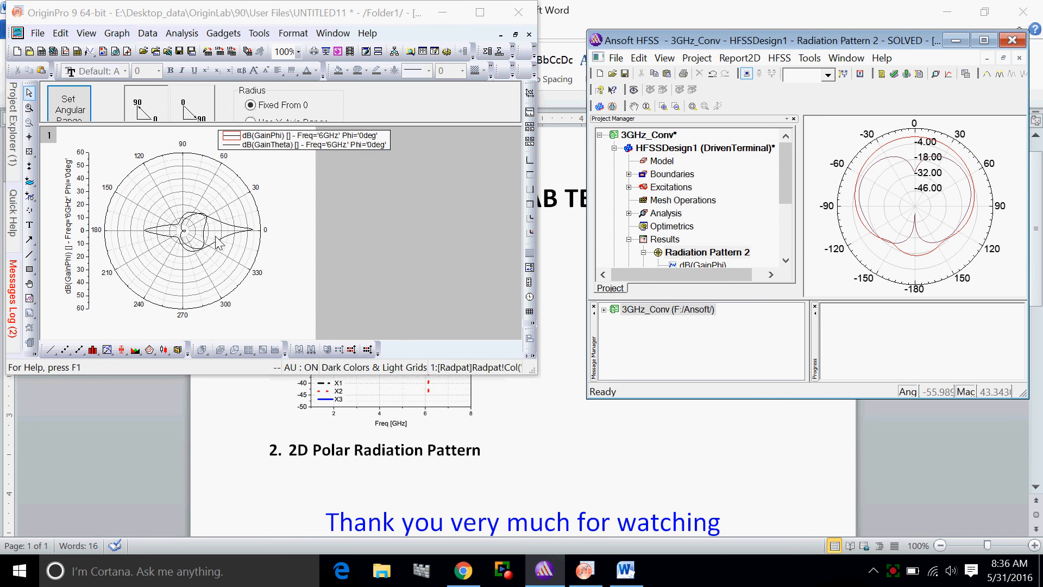
Return to the polar graph in a maximized OriginPro window
click(481, 16)
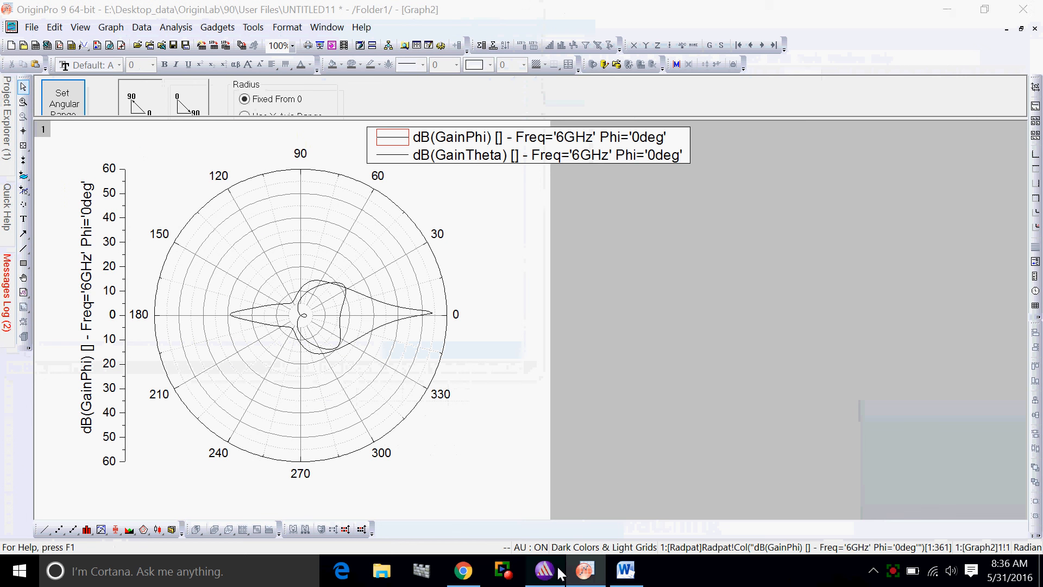
click(558, 569)
click(580, 176)
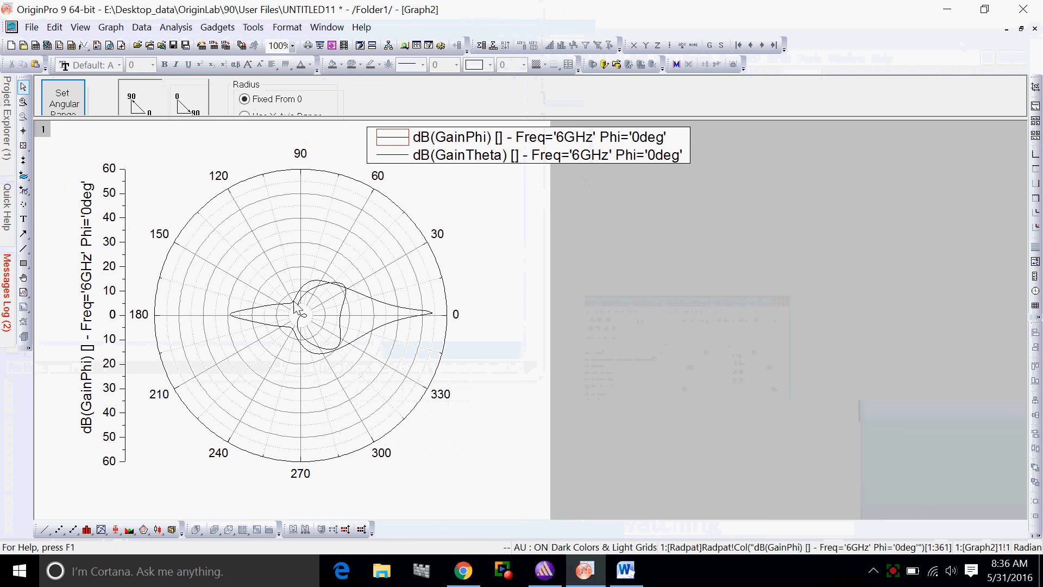
Turn off Show Negative Radius Points in Opposite Quadrant in the polar graph's layer properties
double_click(328, 211)
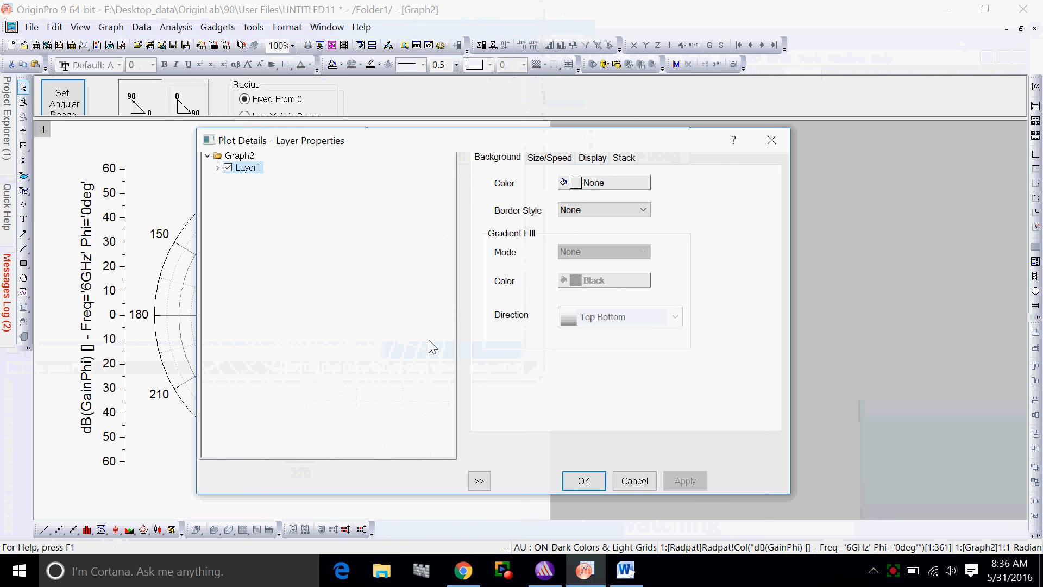
click(593, 157)
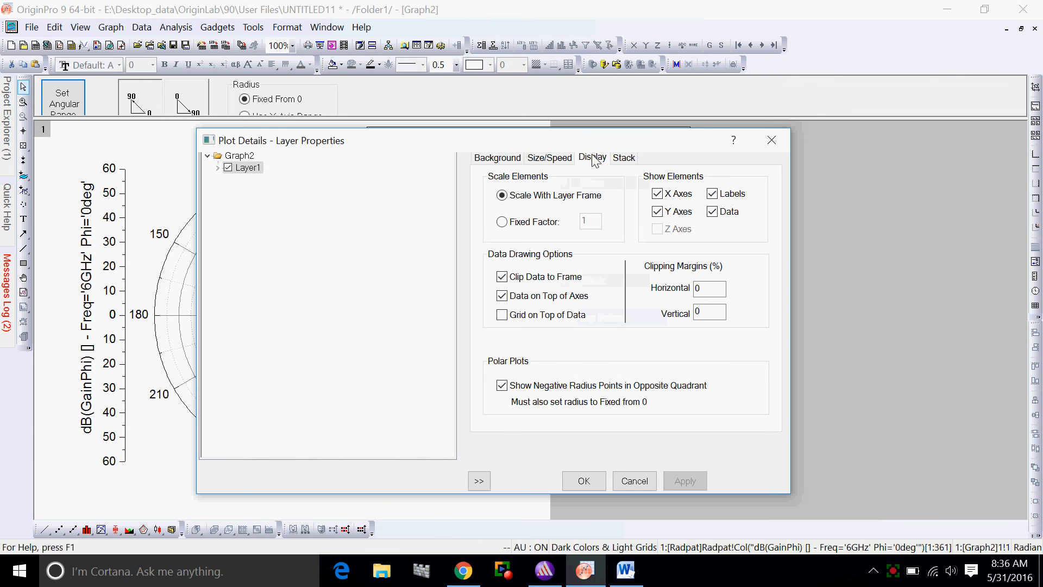
click(503, 387)
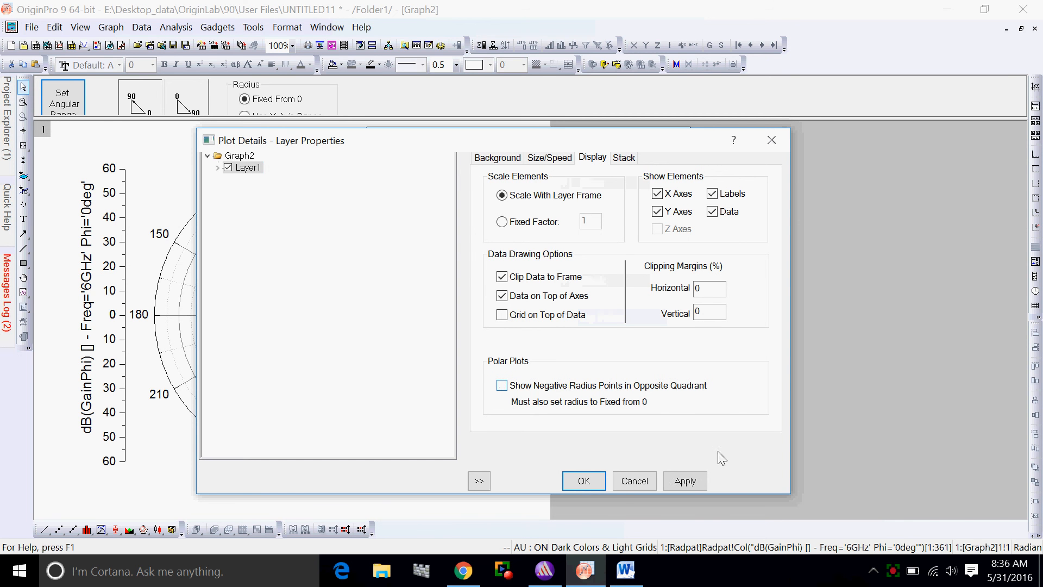
click(686, 481)
click(619, 483)
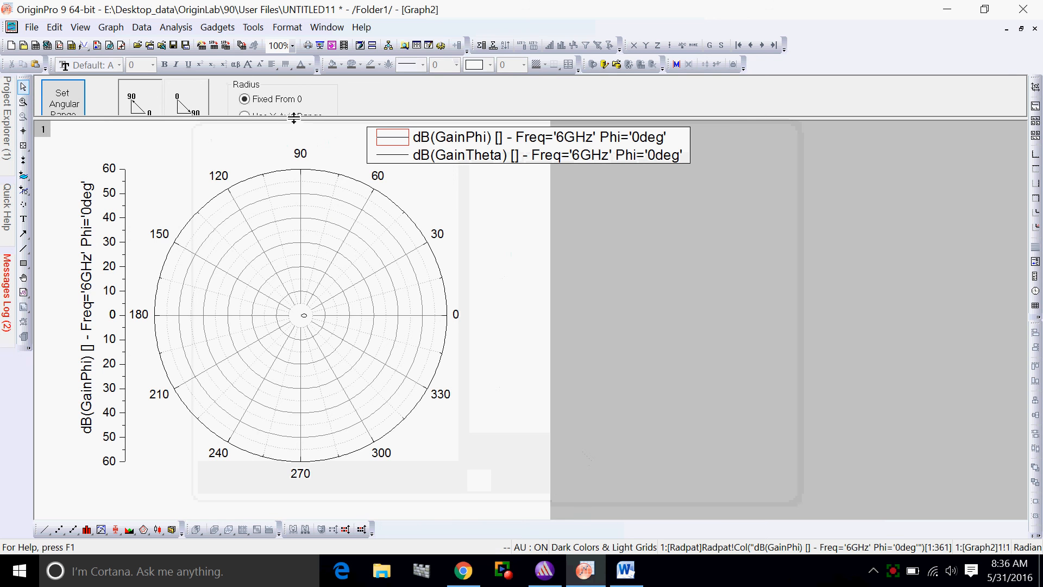
Set the polar graph's radius to Use Y-Axis Range and rescale both axes to show all the data
drag(292, 119, 288, 158)
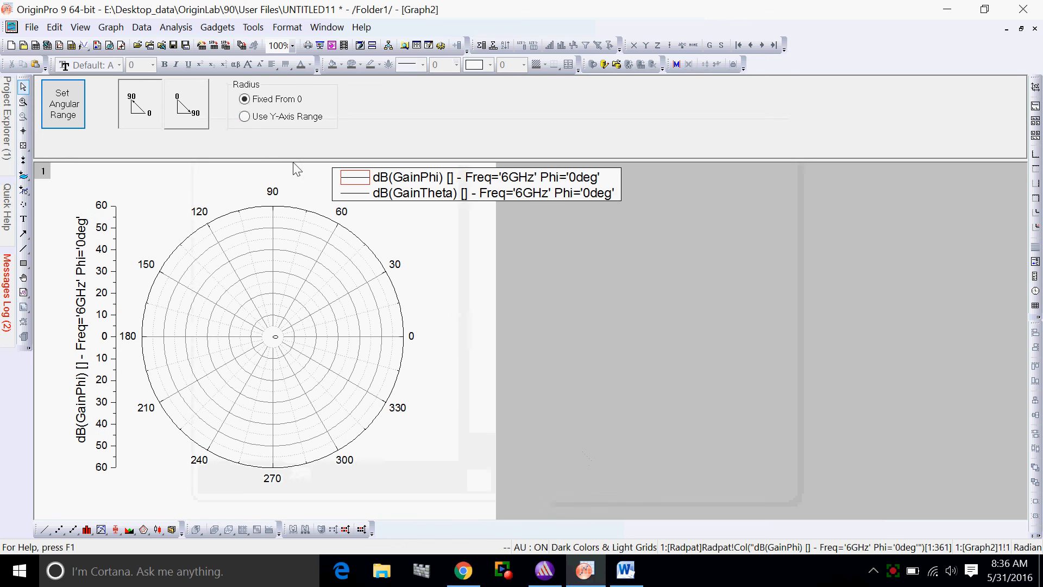
click(248, 117)
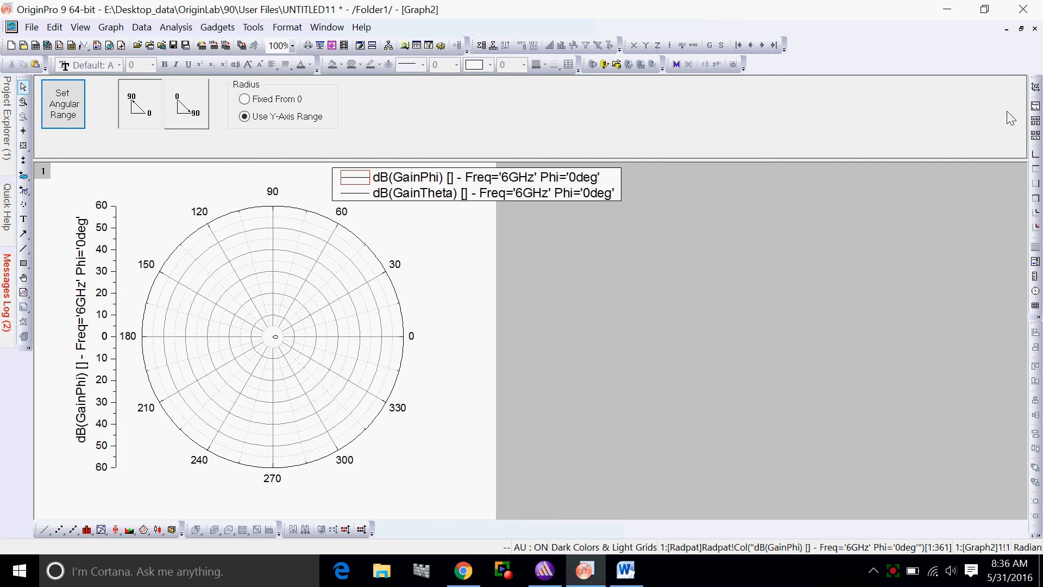
click(1036, 88)
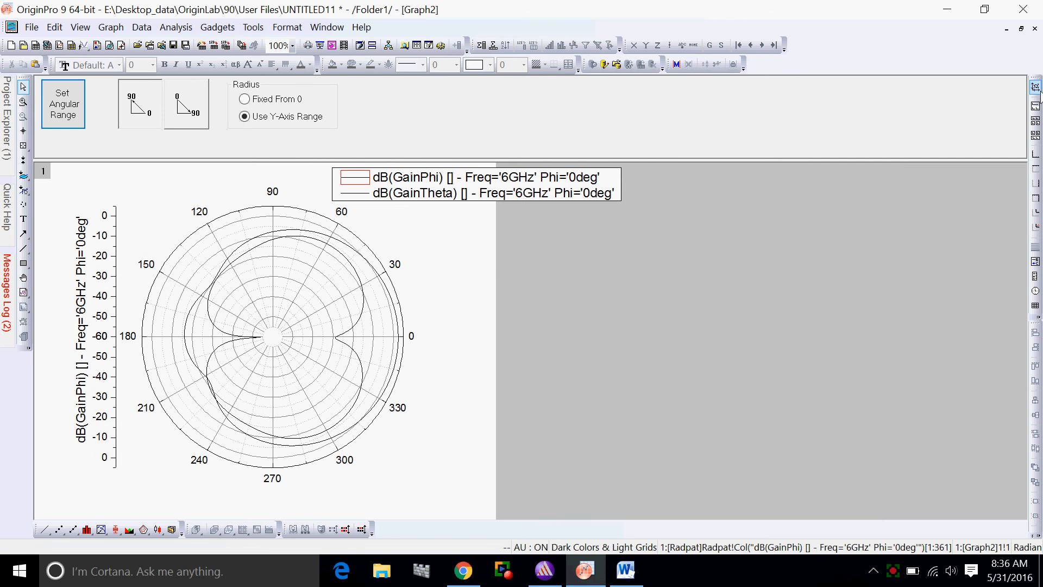
Set the polar graph's angular direction to Clockwise
click(191, 110)
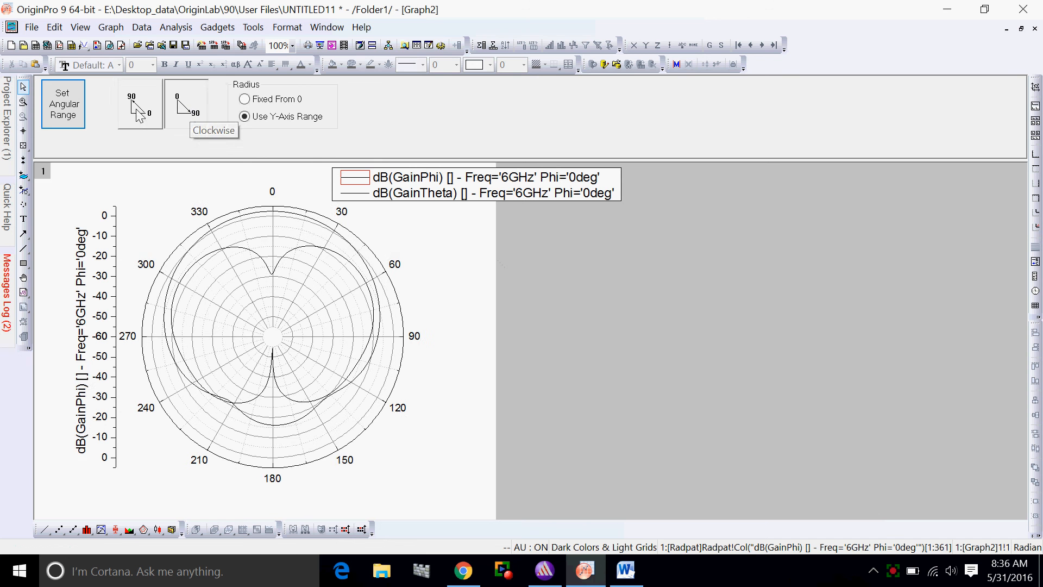
click(190, 111)
click(190, 113)
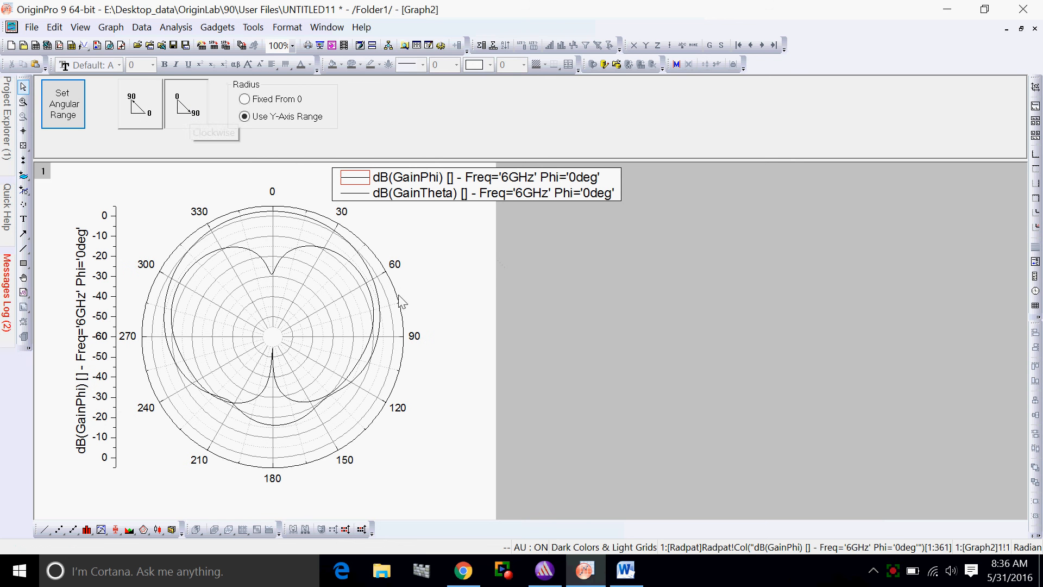
double_click(304, 221)
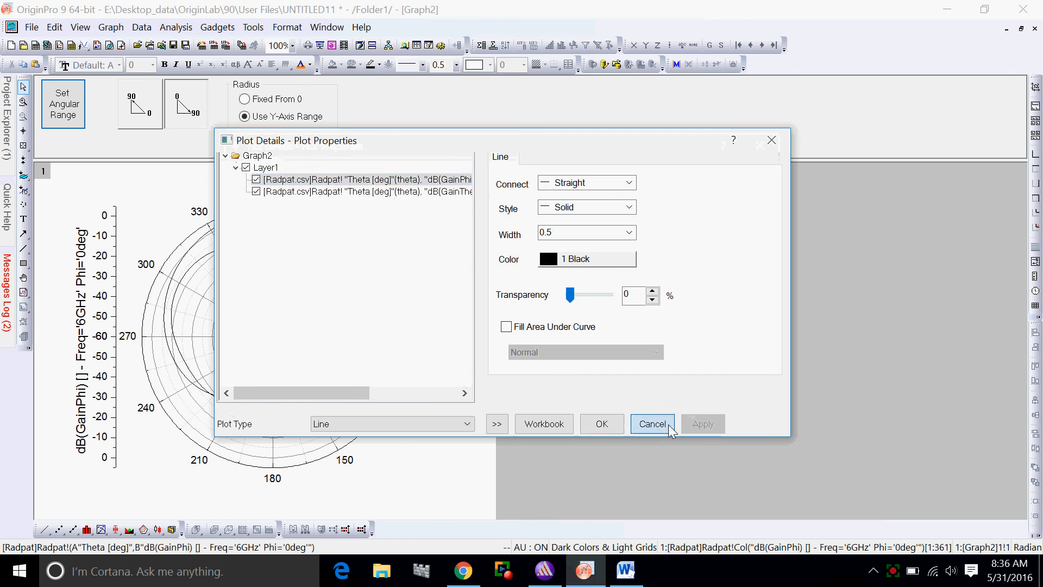
click(650, 422)
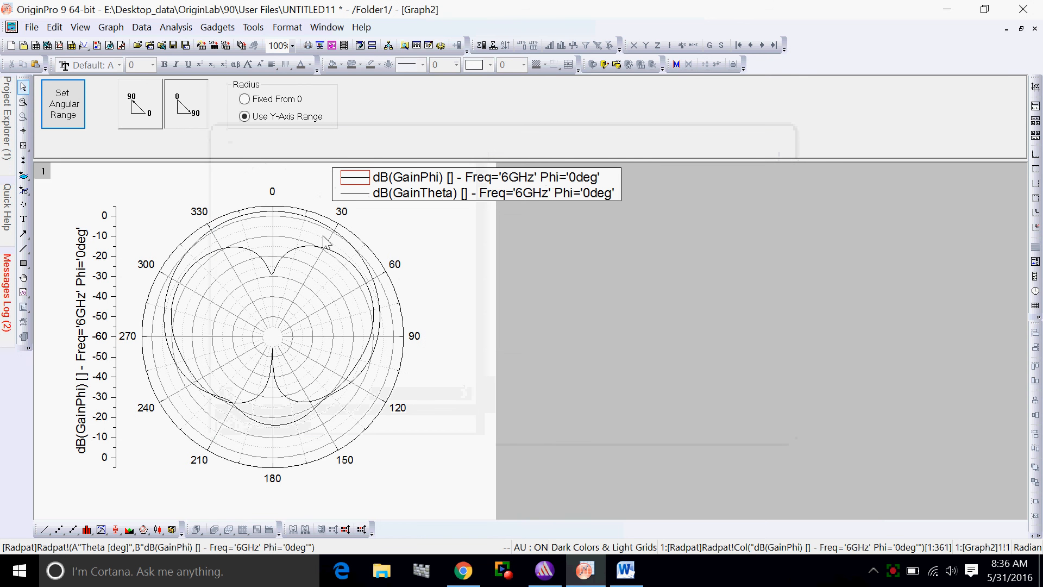
double_click(245, 220)
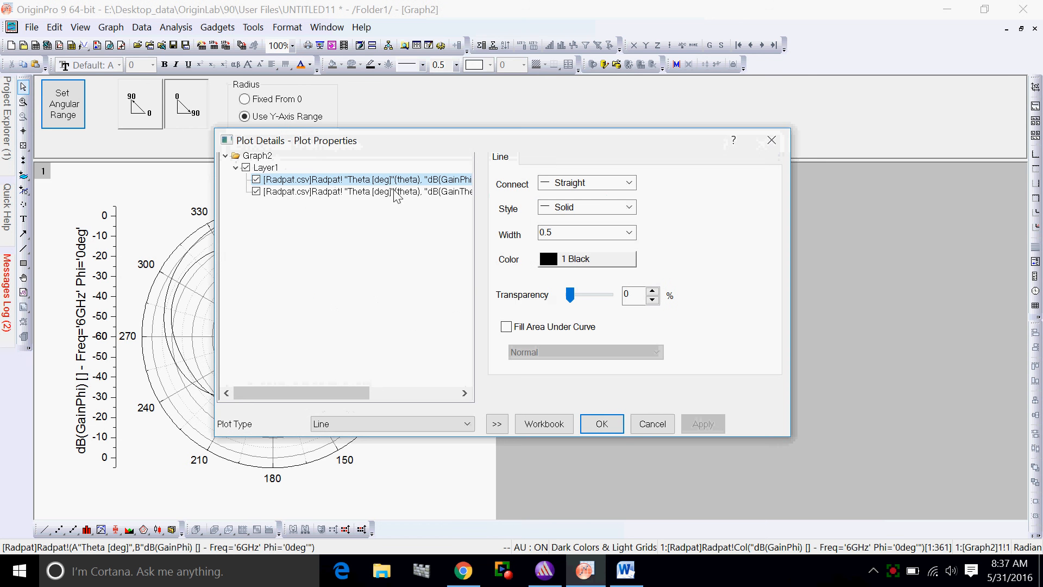
click(652, 424)
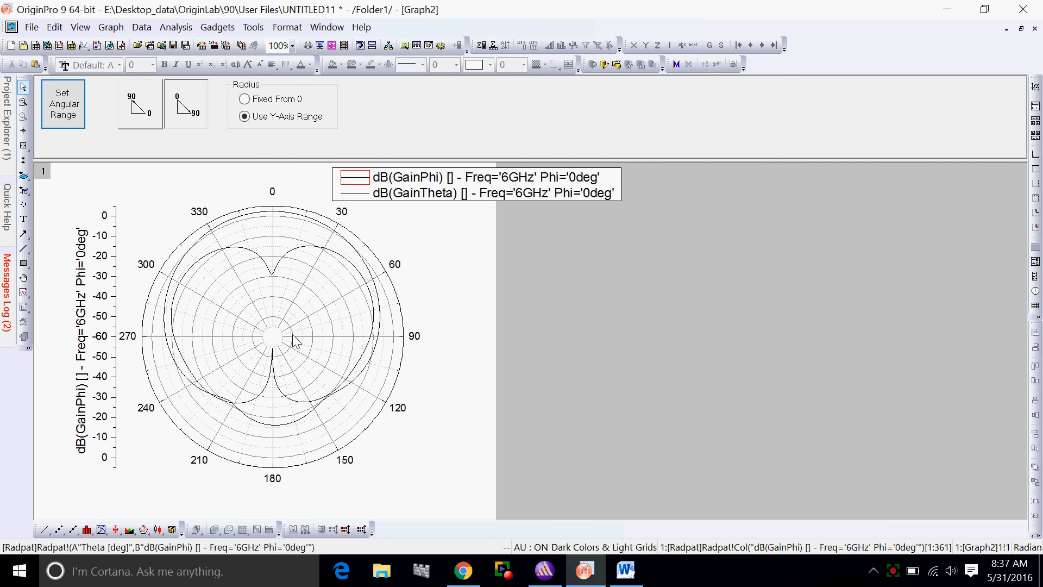
double_click(199, 216)
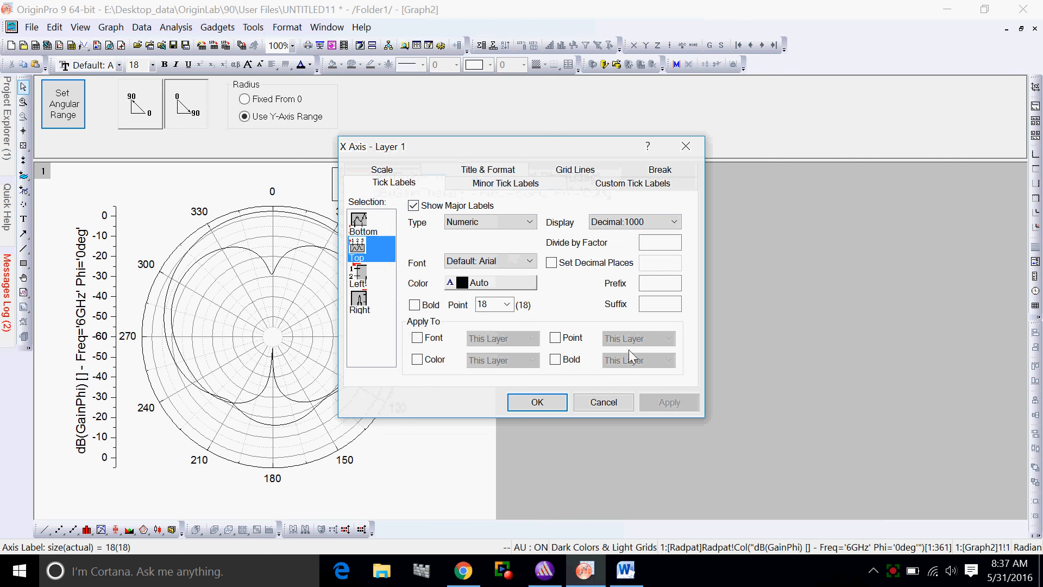
click(604, 403)
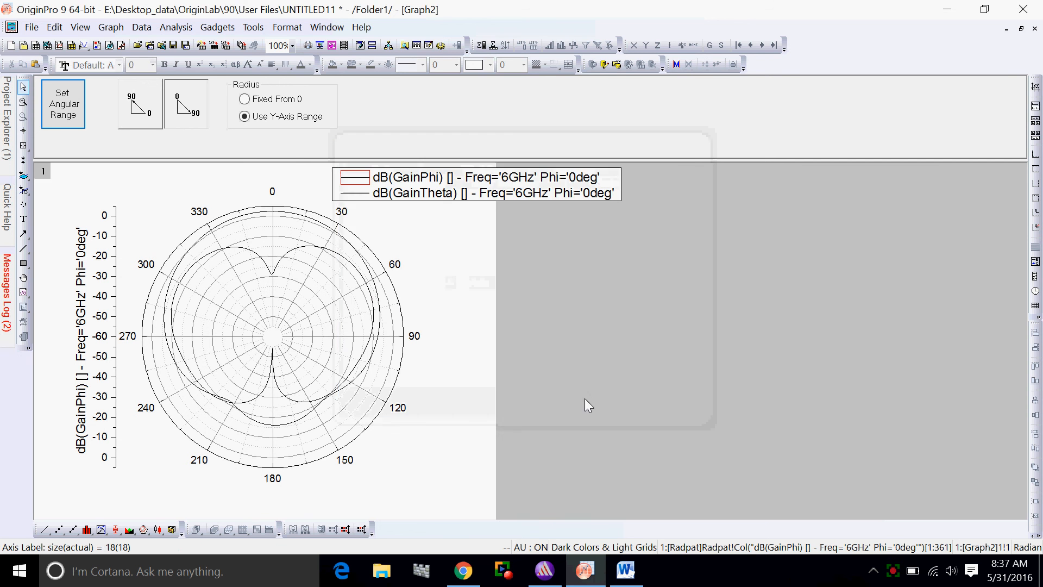